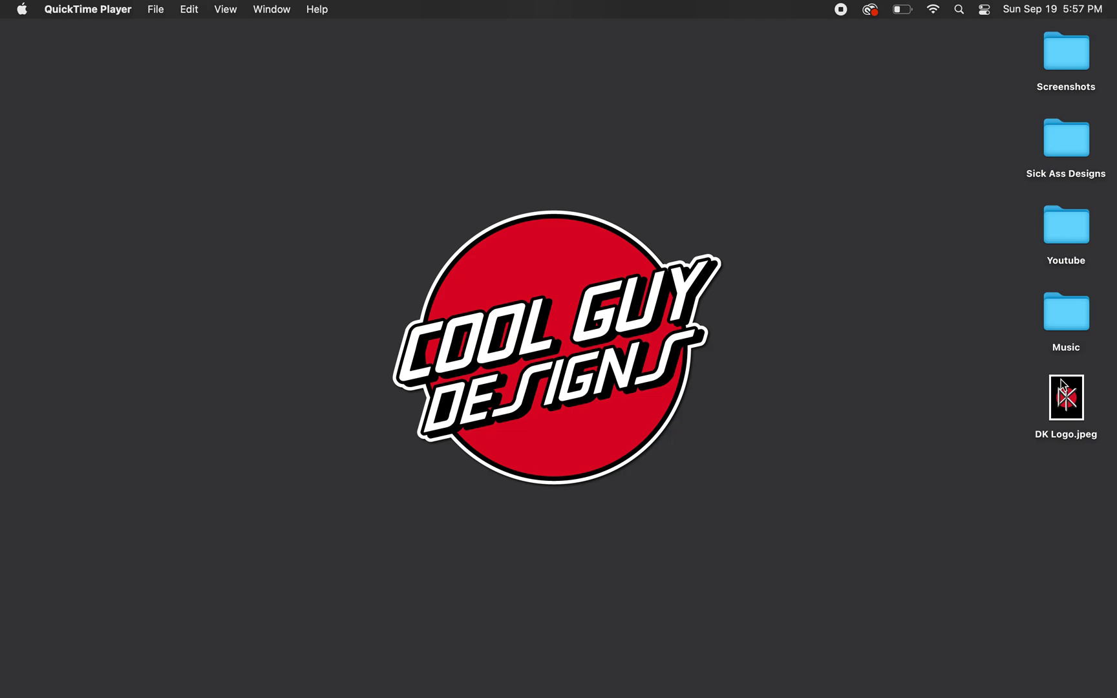
Step: Preview DK Logo.jpeg in Quick Look, zooming in and out, then switch to Illustrator
click(1068, 394)
key(space)
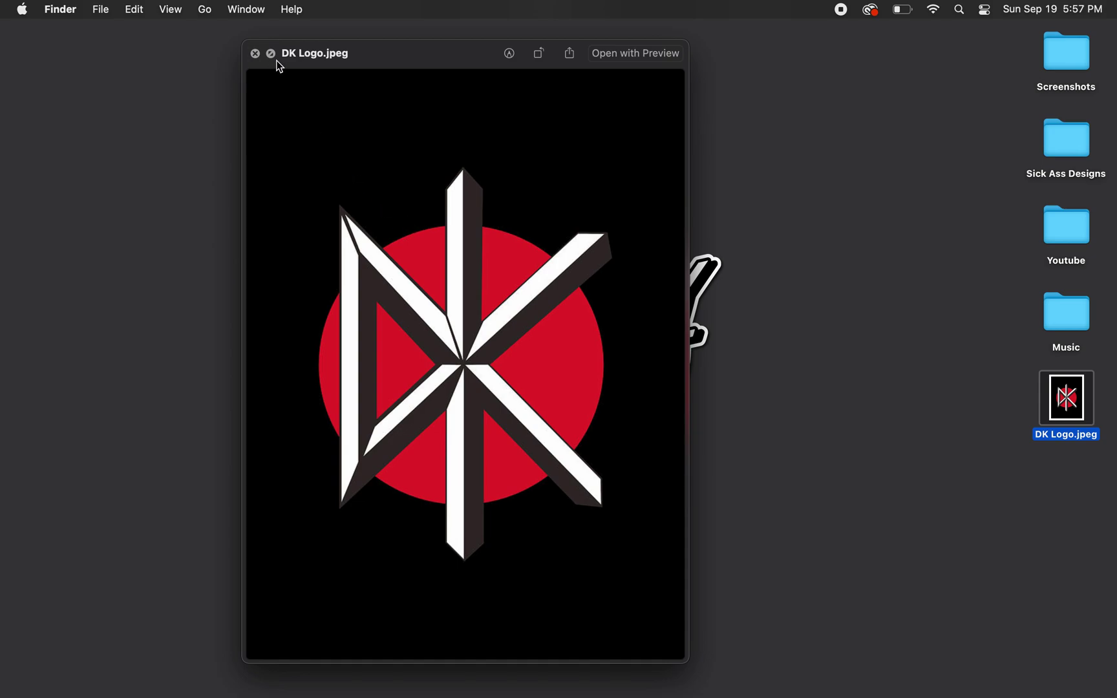
scroll(404, 276, up, 10)
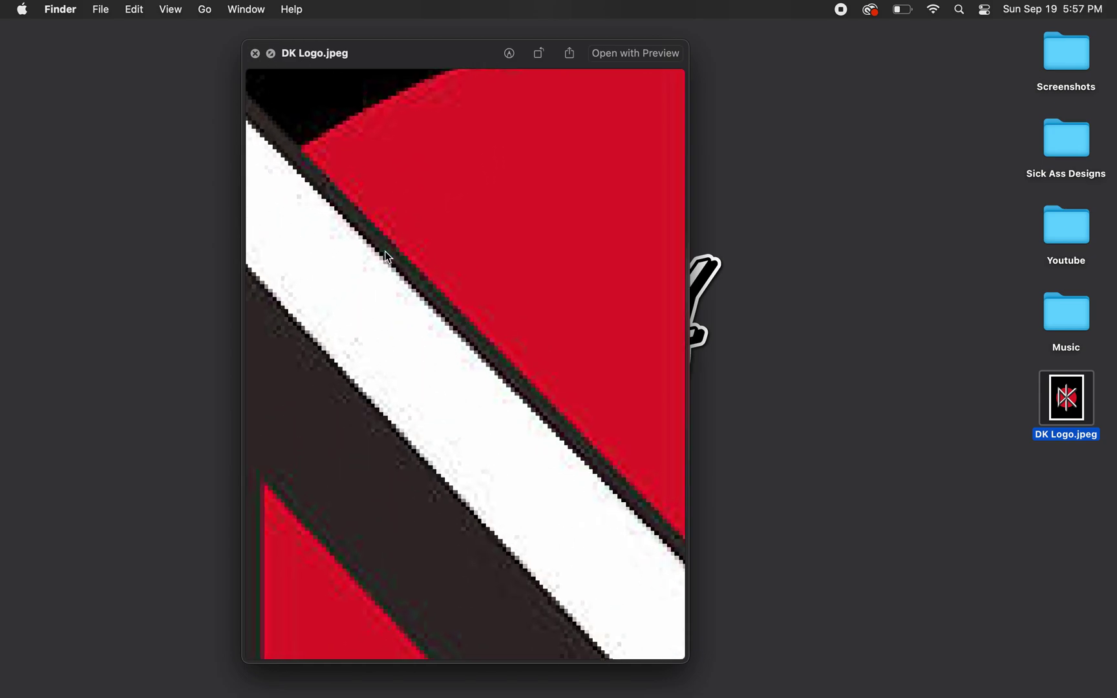
scroll(430, 286, down, 10)
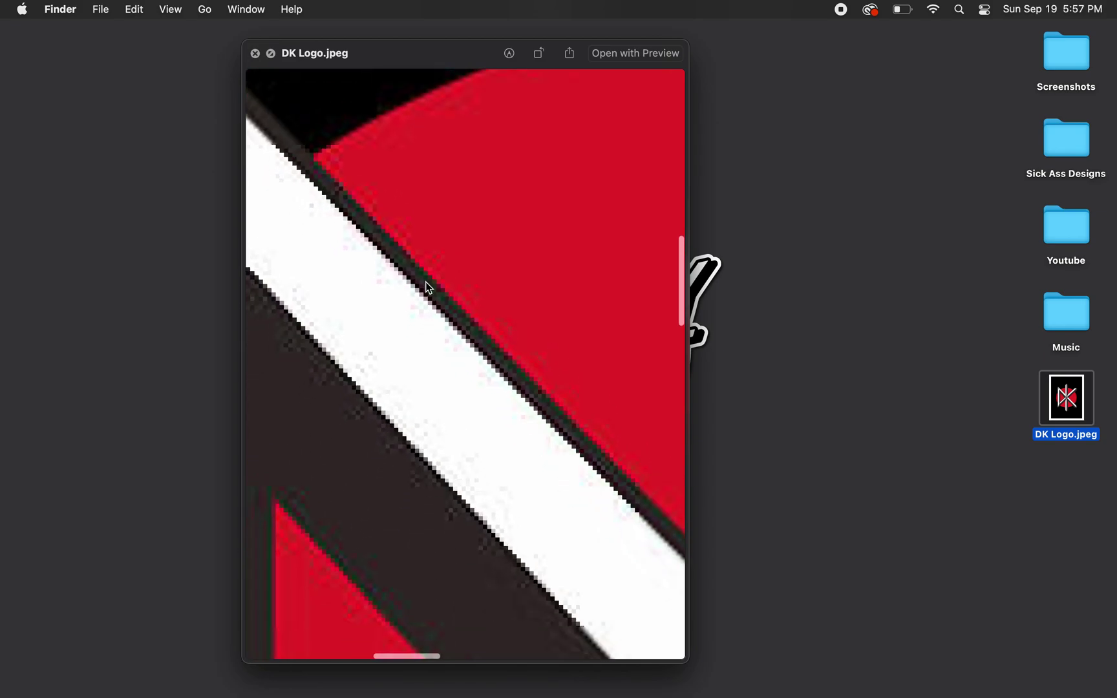
scroll(429, 287, down, 5)
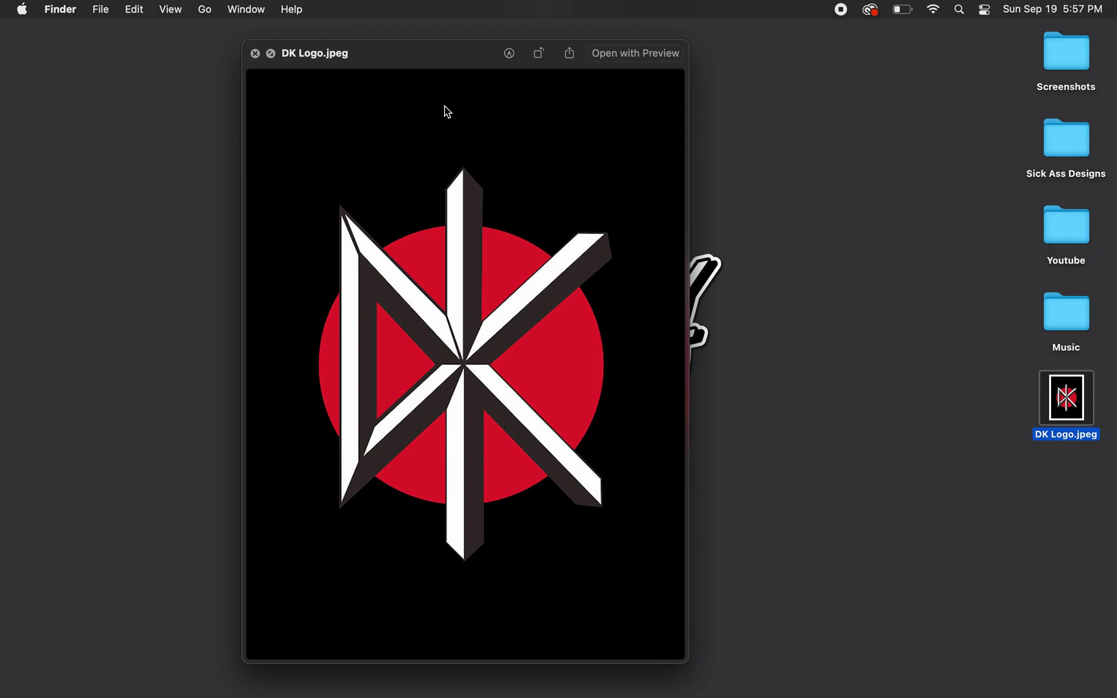
key(space)
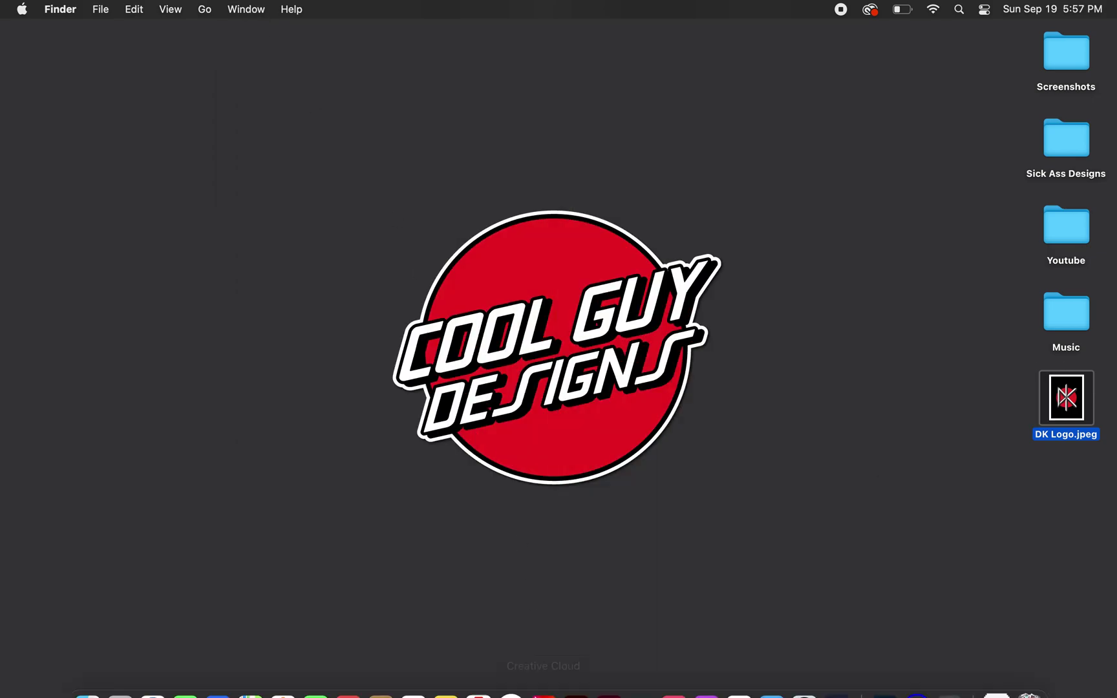
click(578, 680)
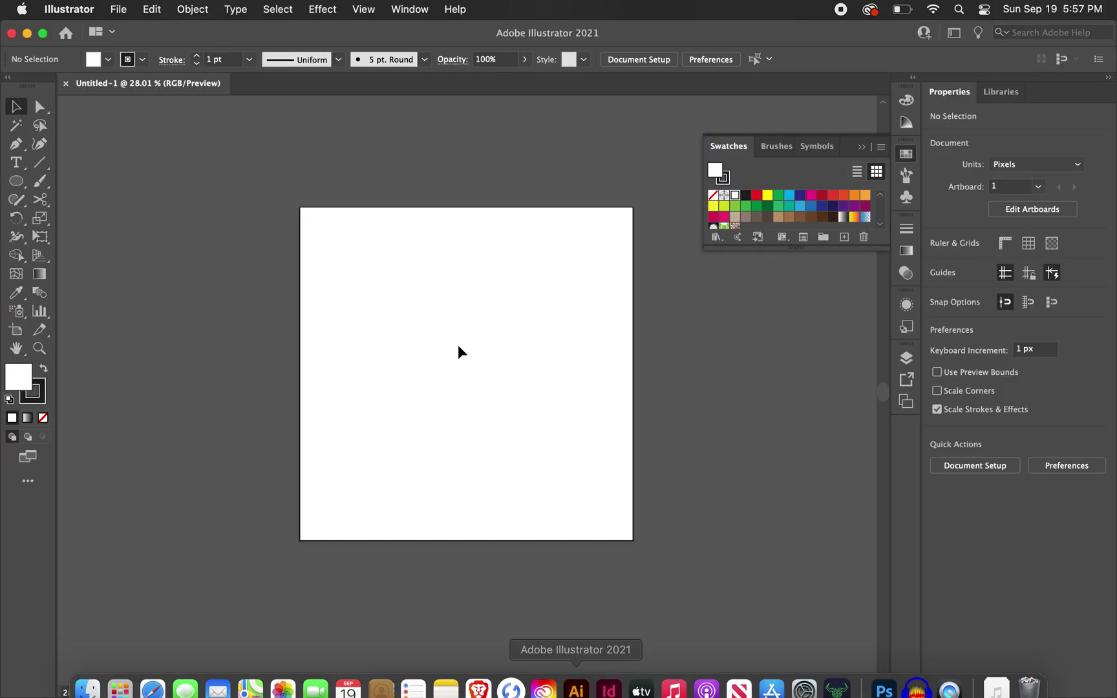
Step: Create a new 1000 × 1000 px RGB document named 'DK Logo' with Pixels units
click(120, 13)
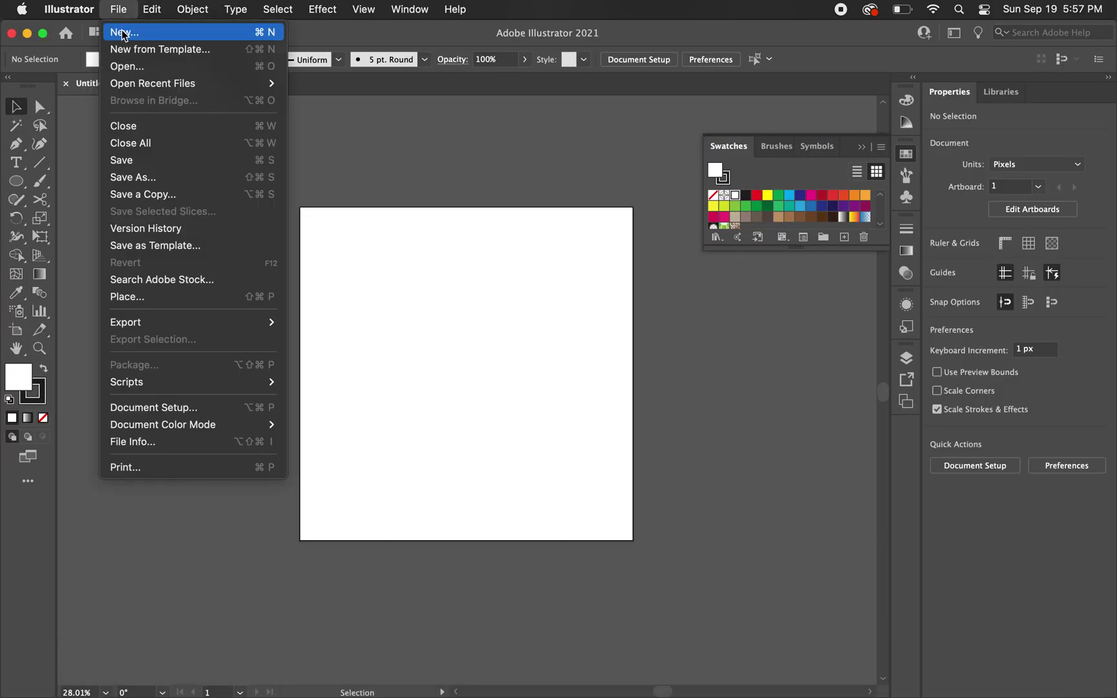
click(125, 32)
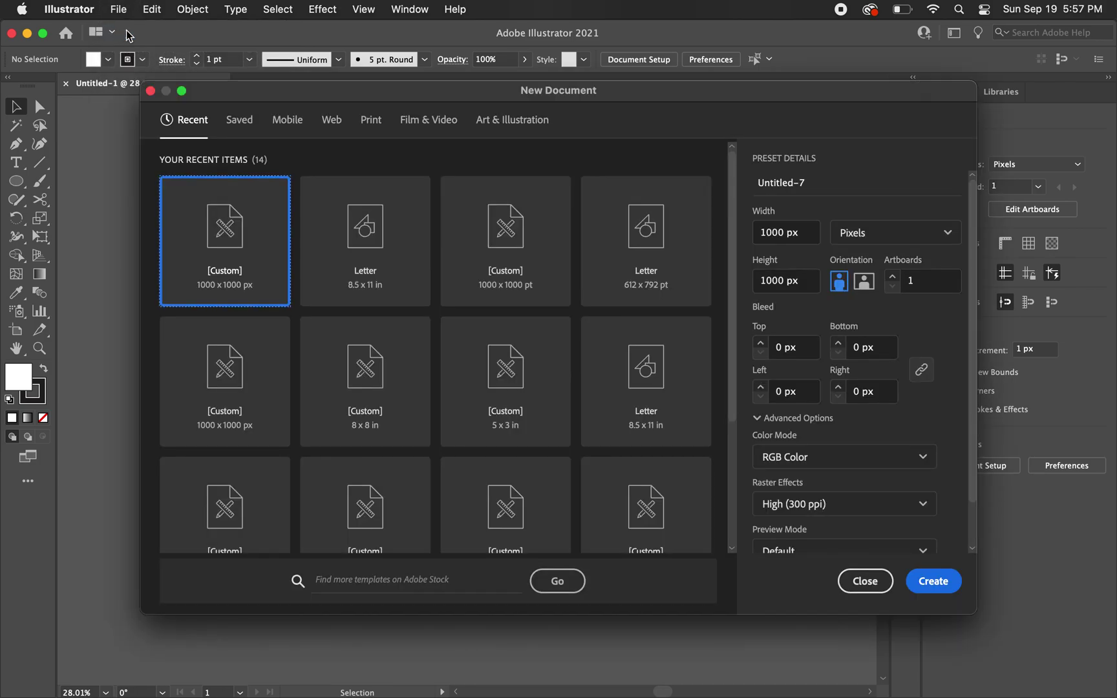
click(787, 184)
double_click(788, 184)
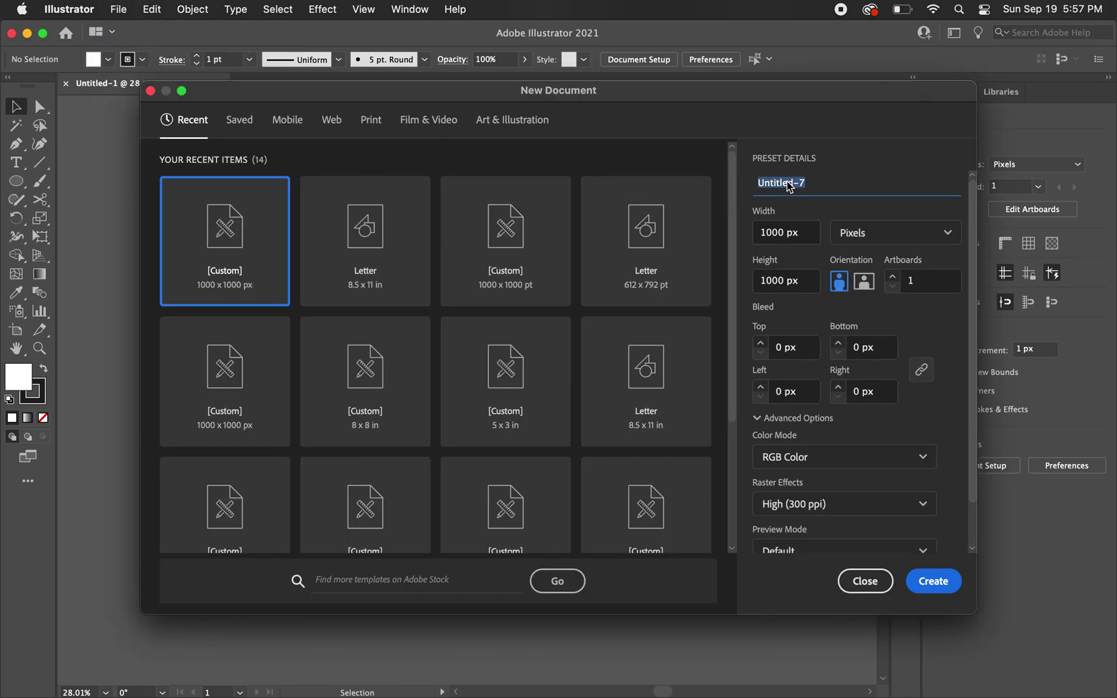
text(DK L)
text(ogo)
click(895, 237)
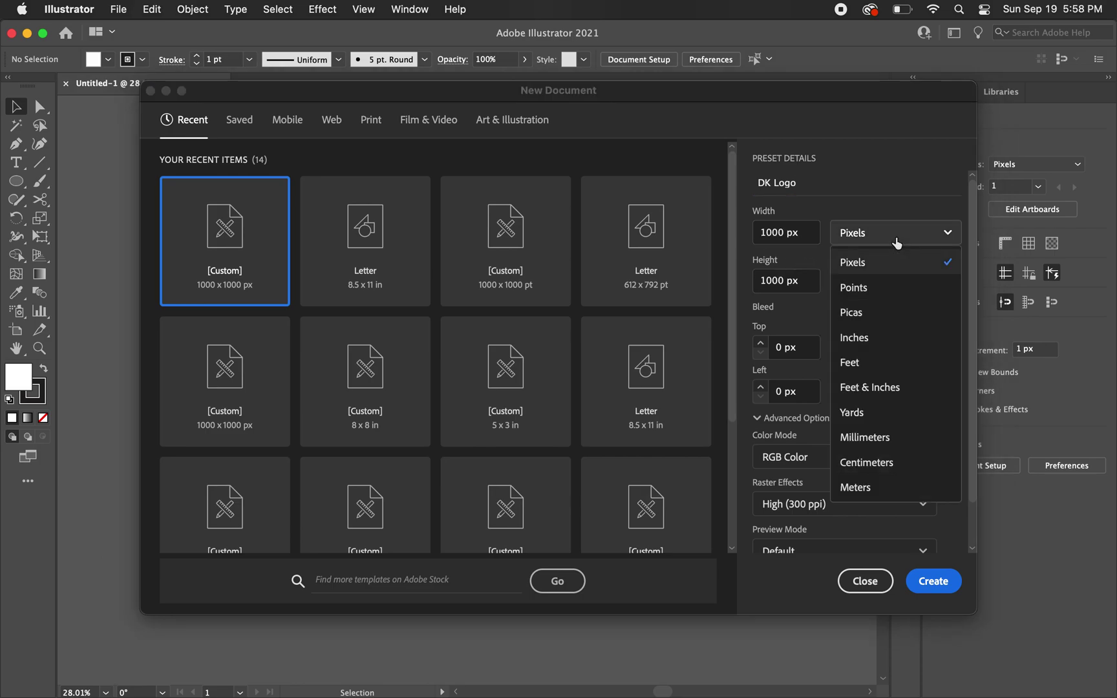
click(865, 268)
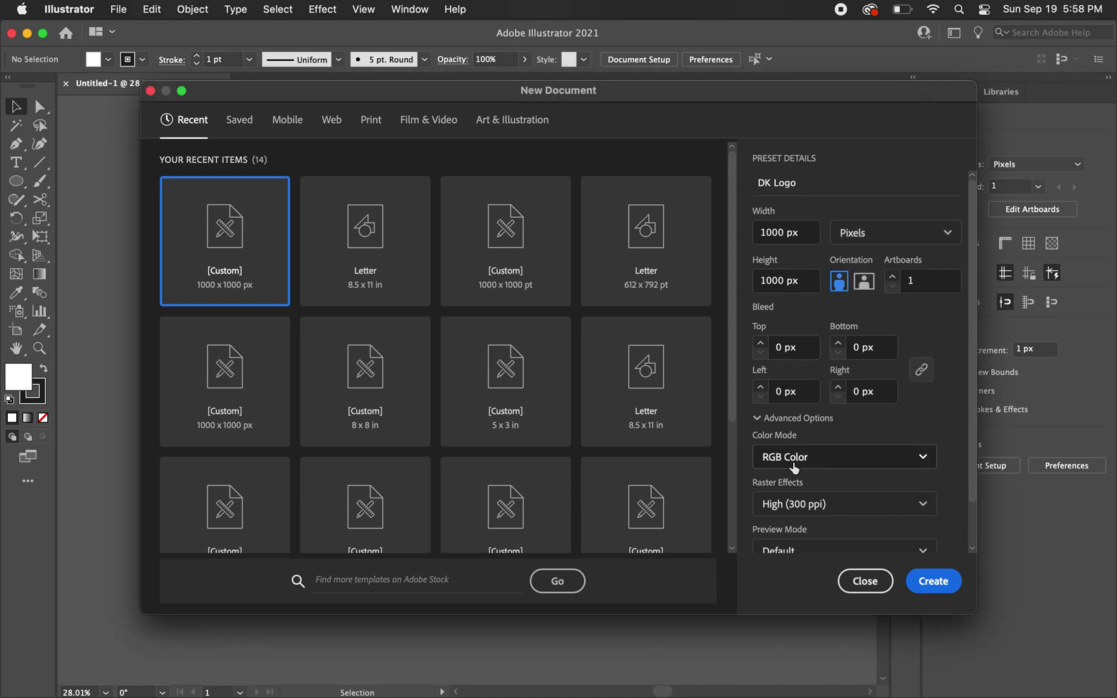
click(928, 580)
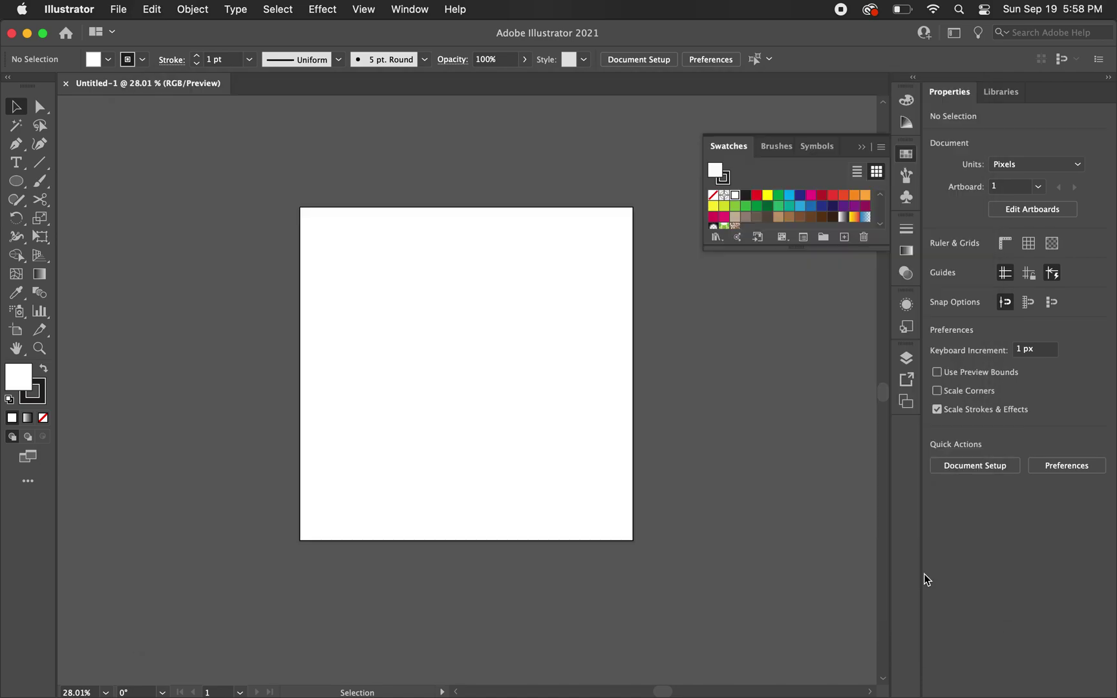
Step: Reset the workspace to Essentials Classic
scroll(460, 264, down, 2)
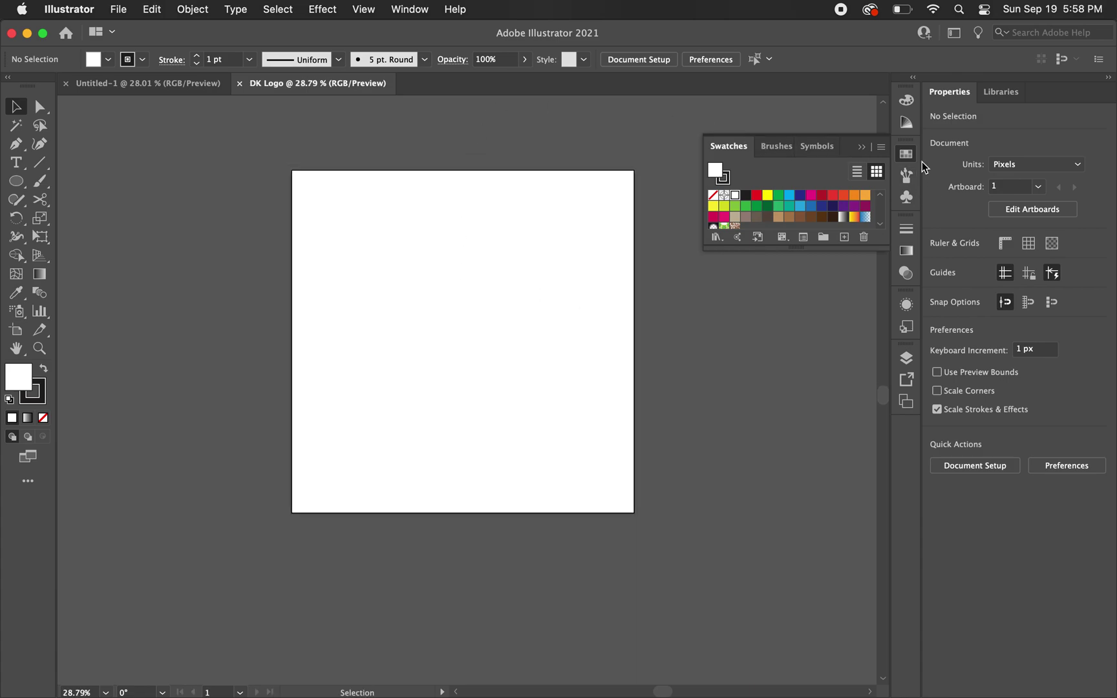
click(409, 9)
mouse_move(434, 97)
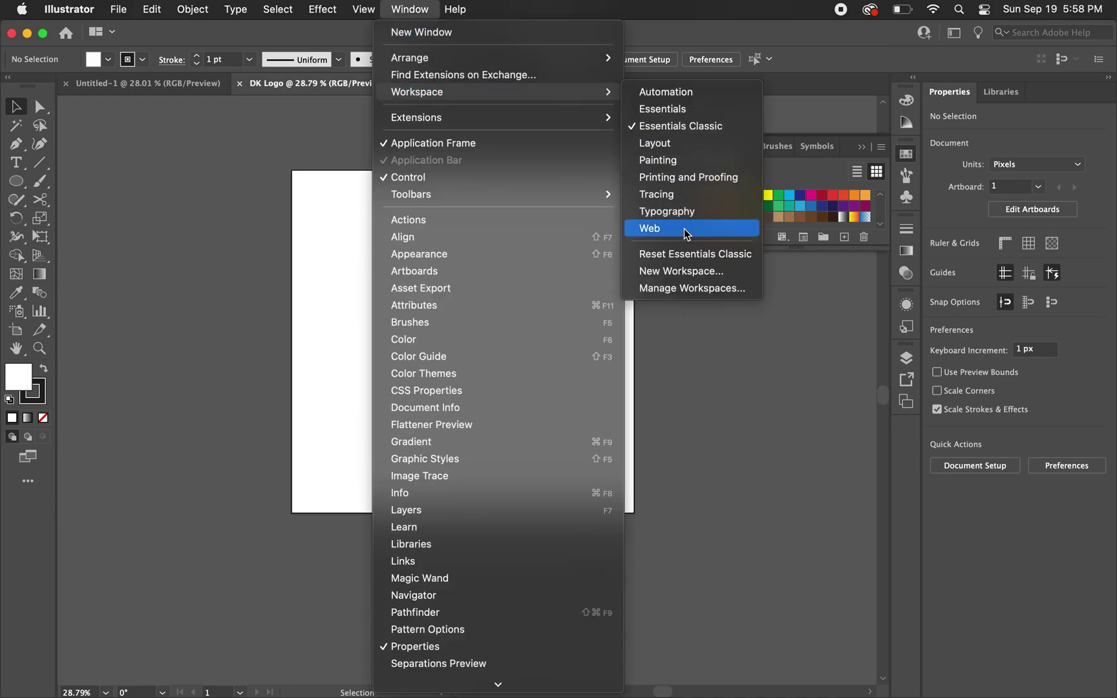
click(679, 255)
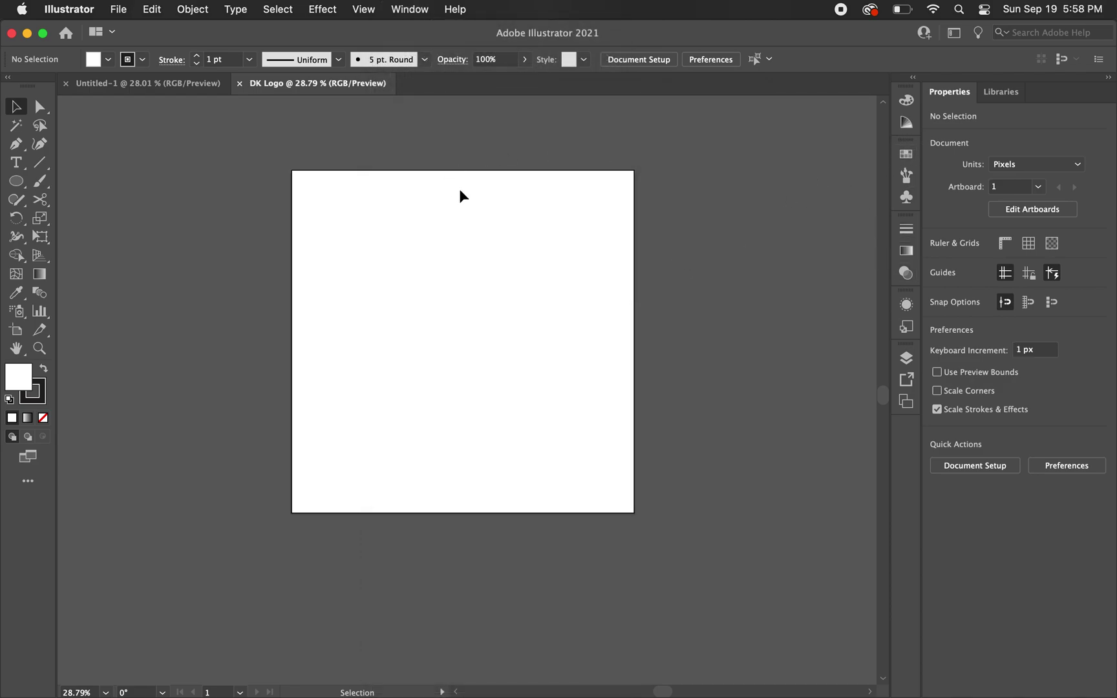
Step: Place DK Logo.jpeg on the artboard and move it to the centre
click(119, 10)
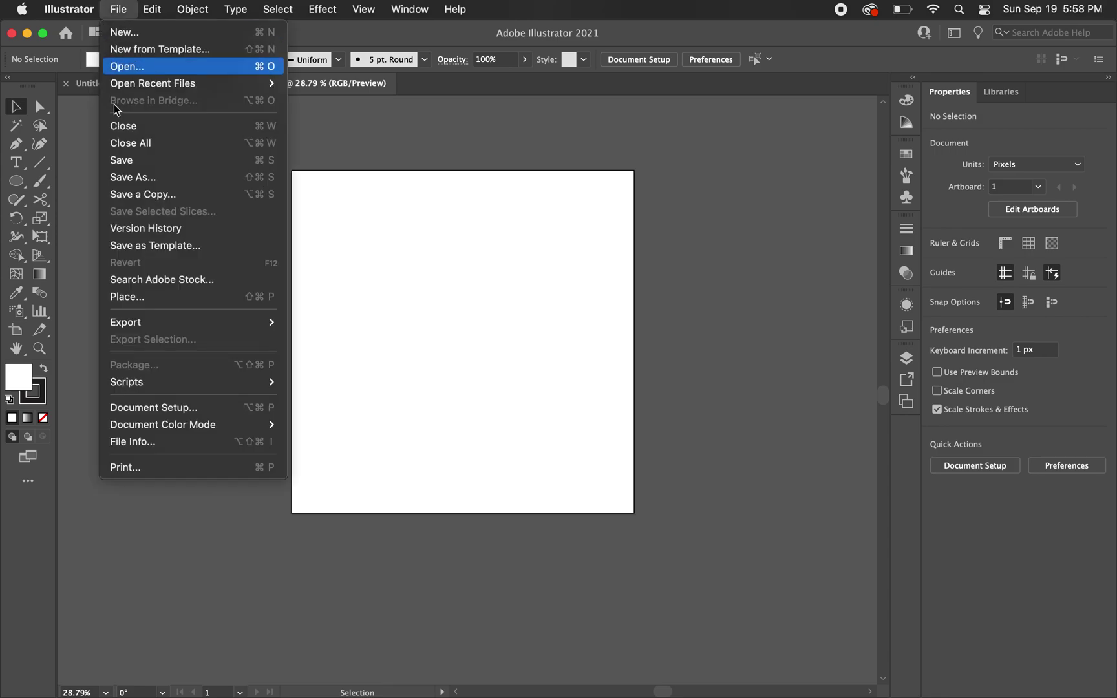
click(127, 297)
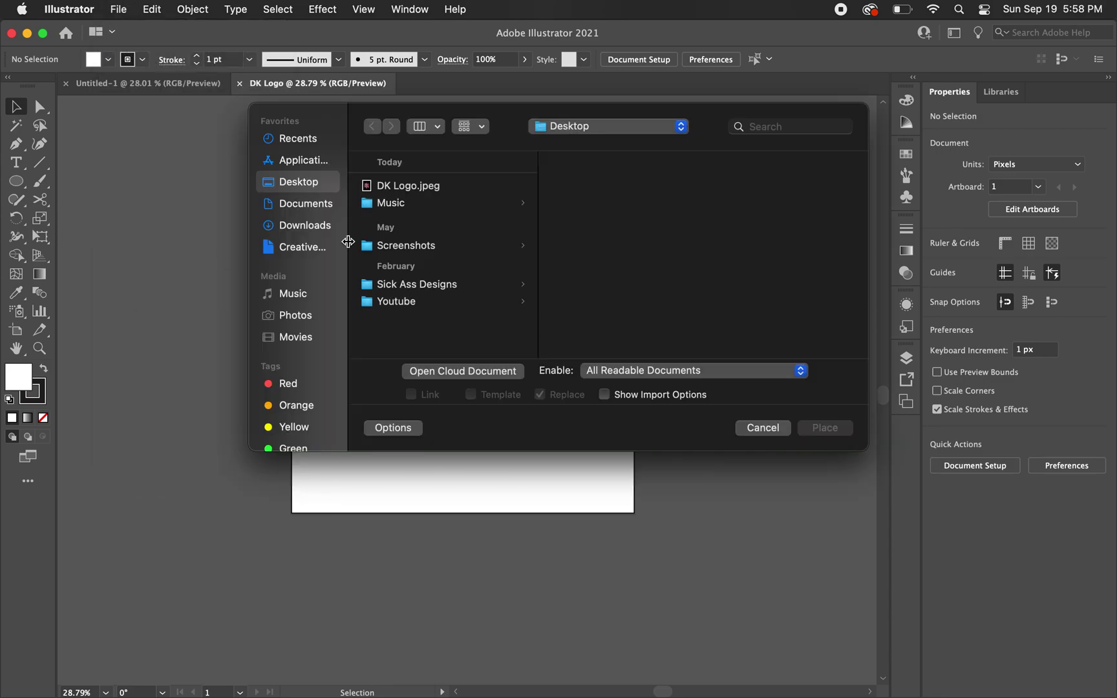
click(388, 187)
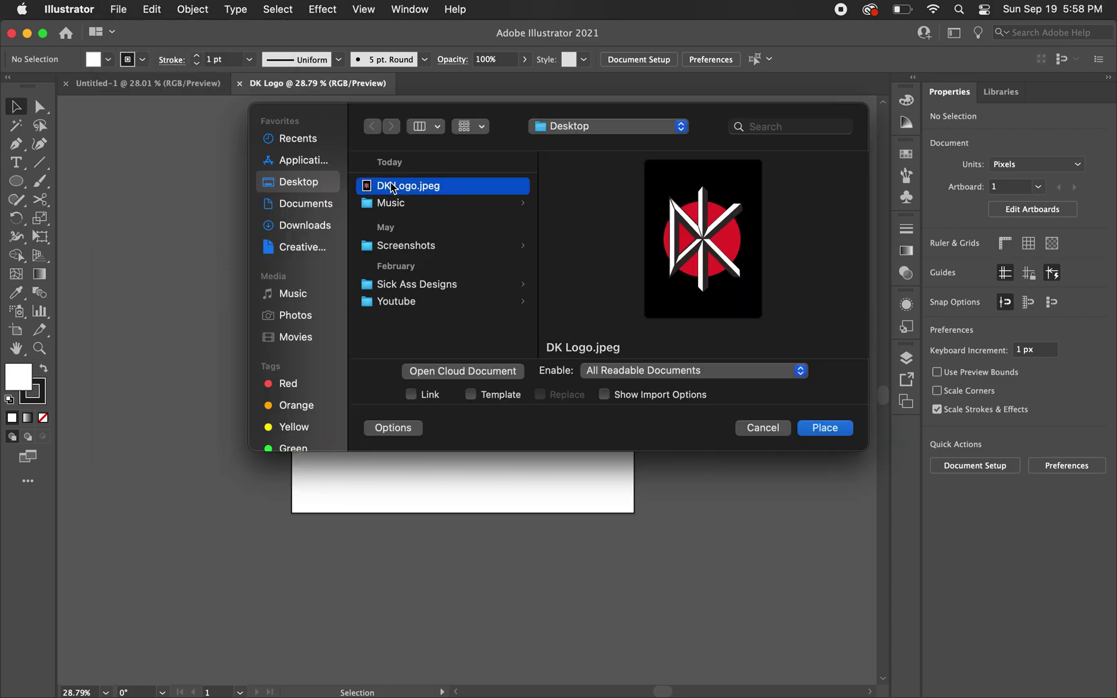
click(824, 427)
click(394, 256)
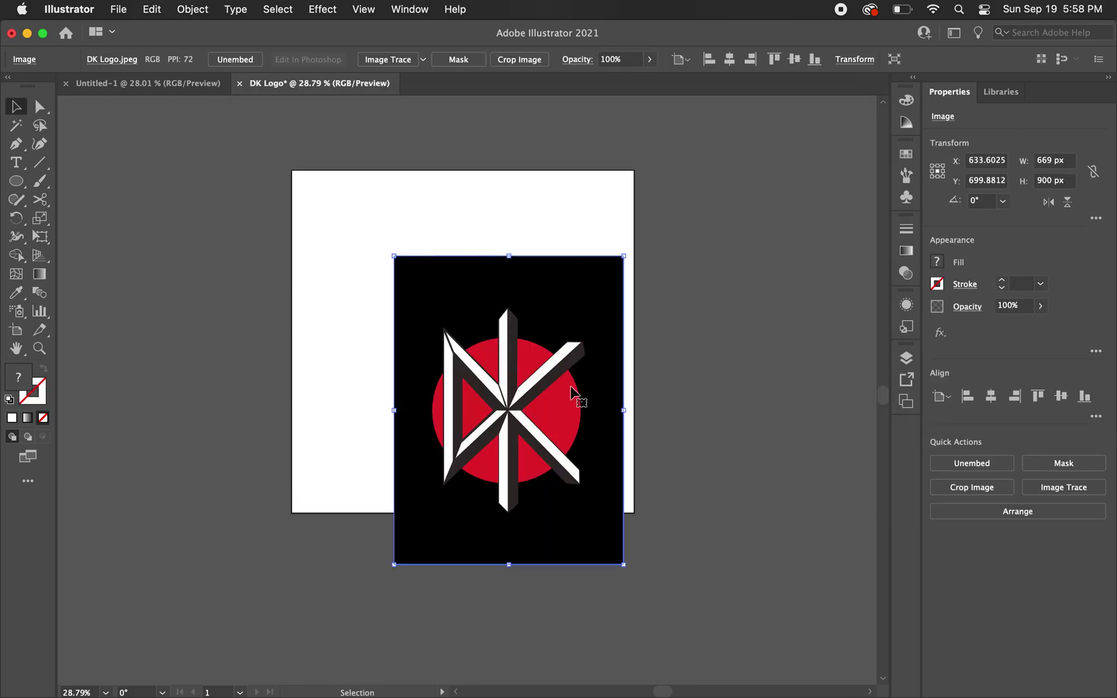
drag(527, 388, 480, 317)
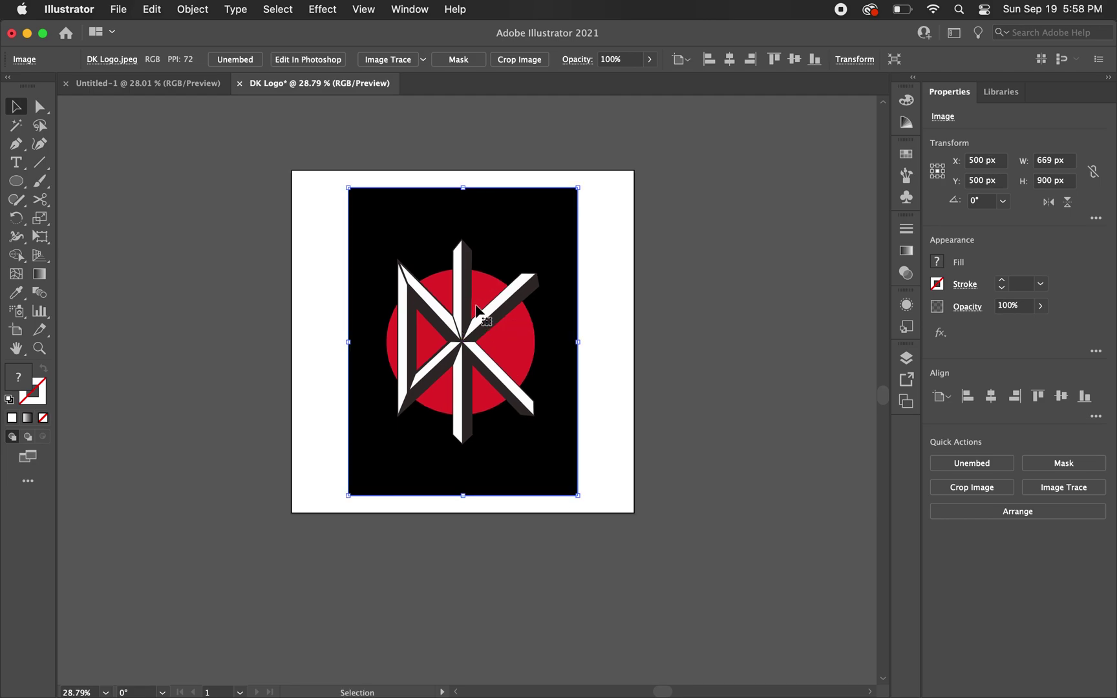
Step: Lock the placed DK Logo reference image
scroll(480, 317, up, 2)
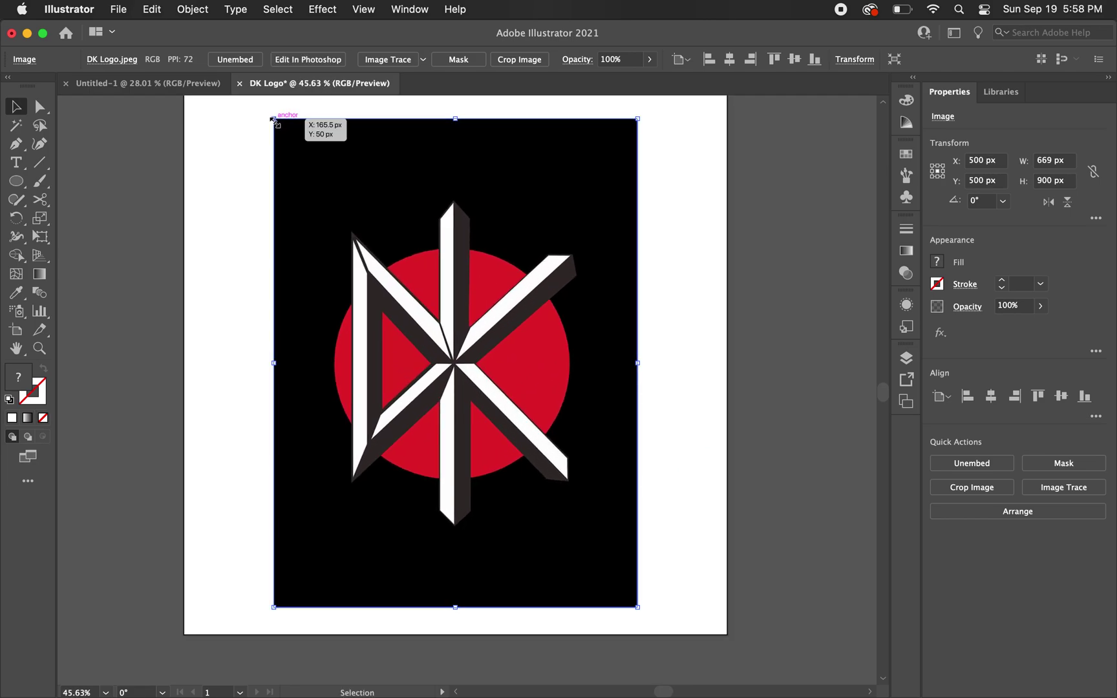
click(194, 11)
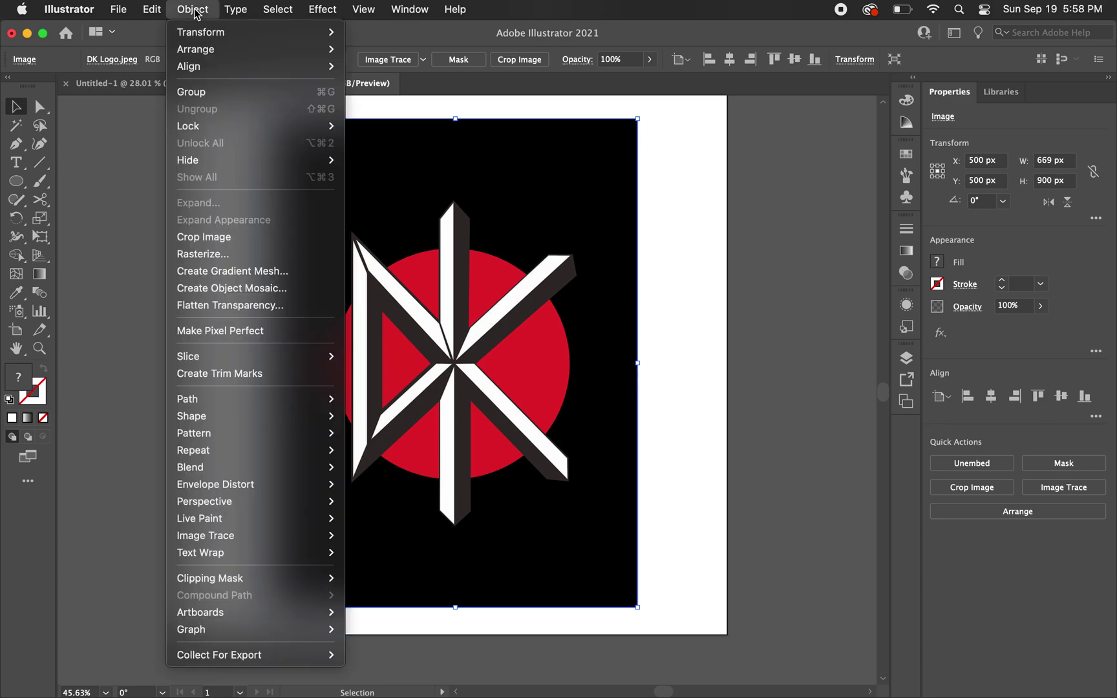
mouse_move(203, 127)
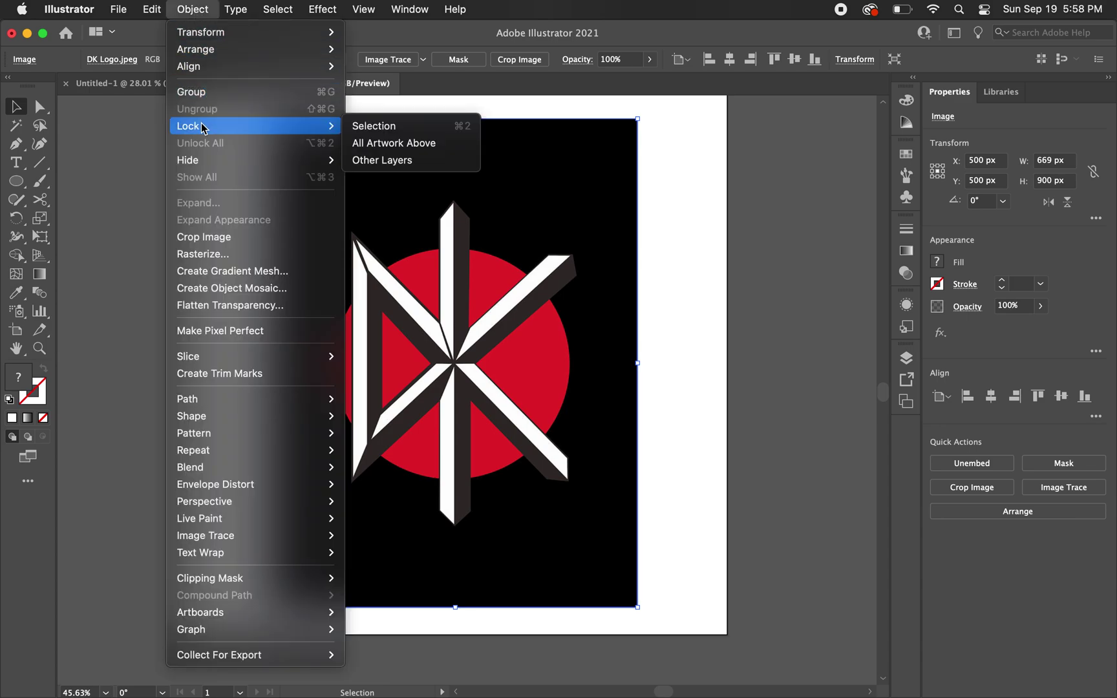
click(383, 131)
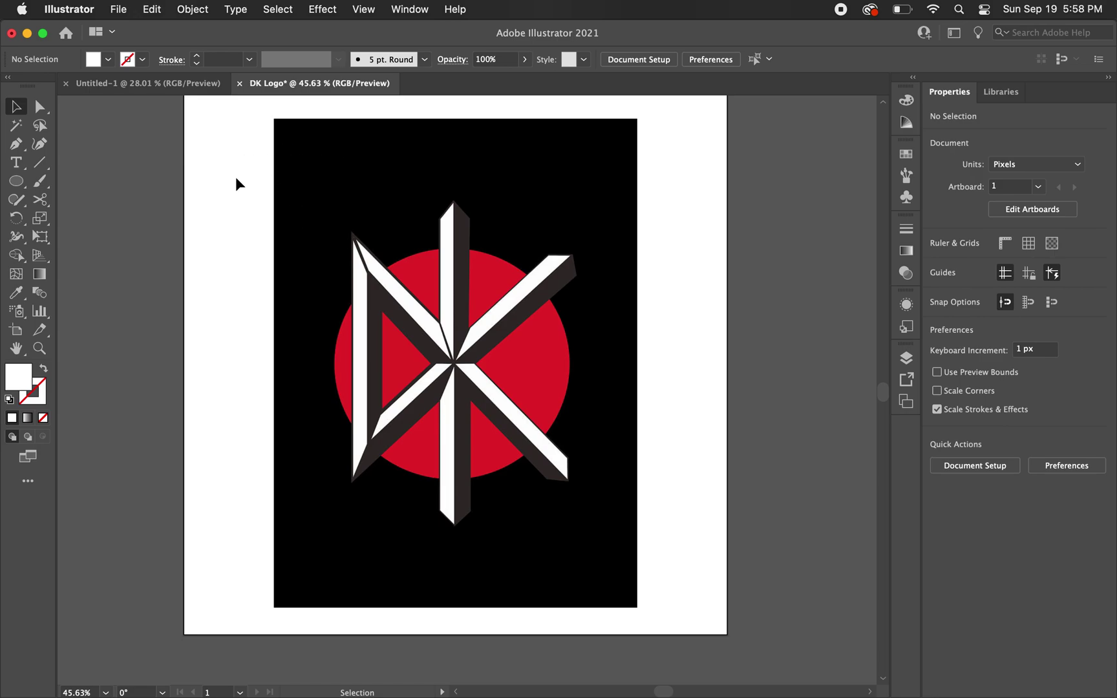
scroll(381, 185, up, 2)
scroll(382, 184, left, 1)
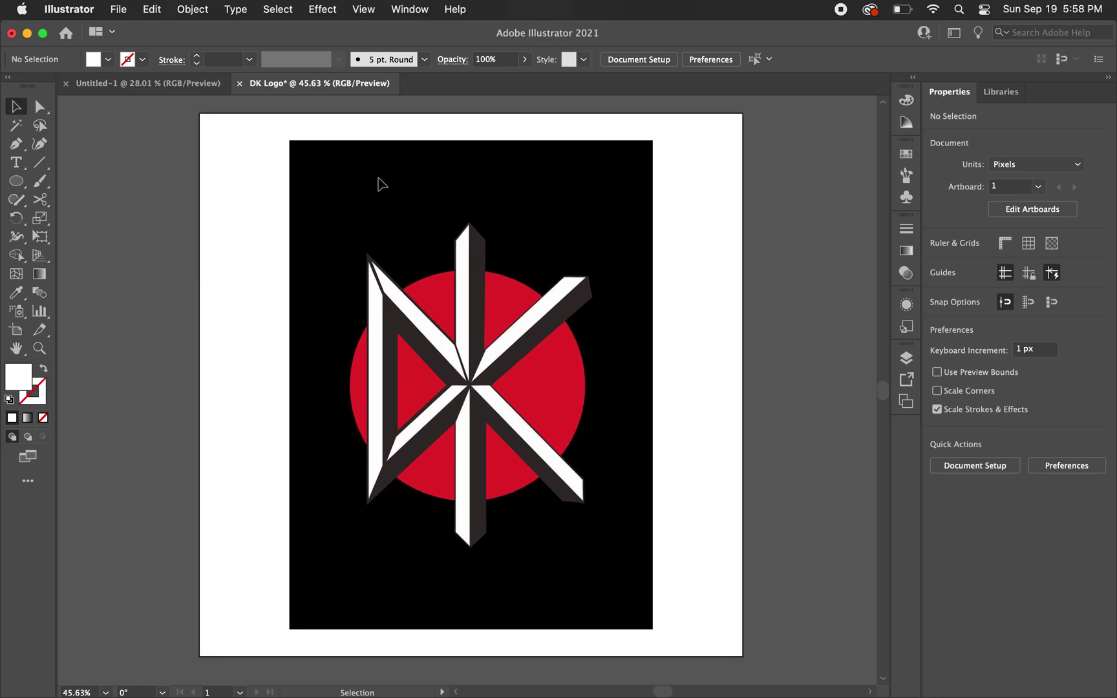
Step: Set the fill to None and the stroke to the CMYK Magenta swatch
click(40, 167)
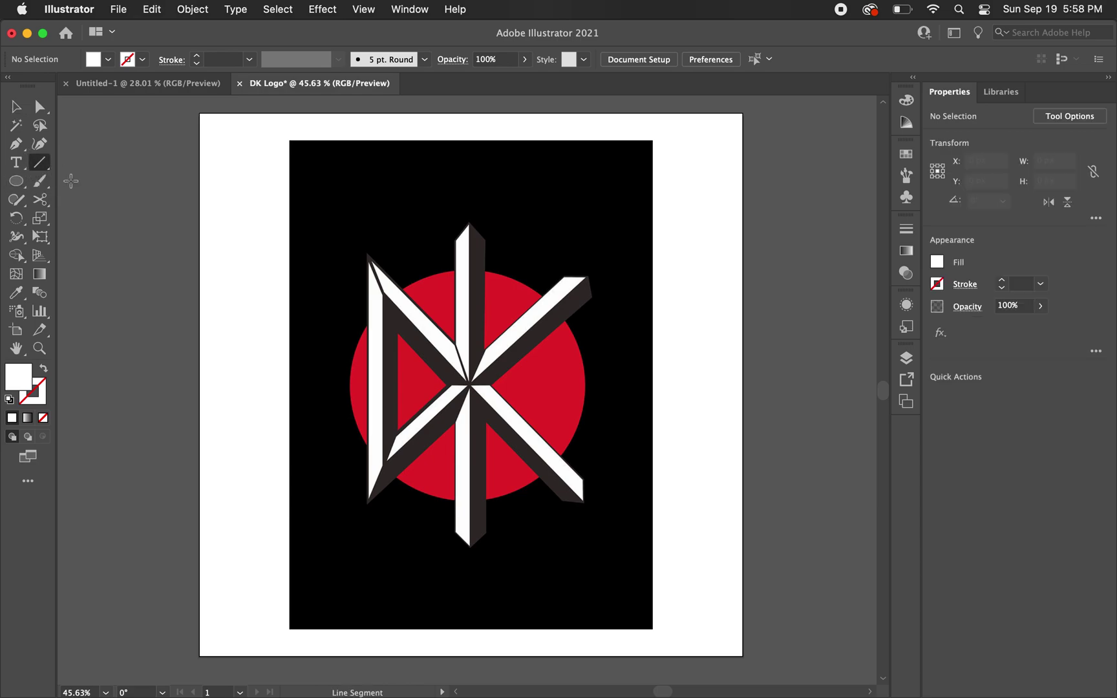
double_click(41, 168)
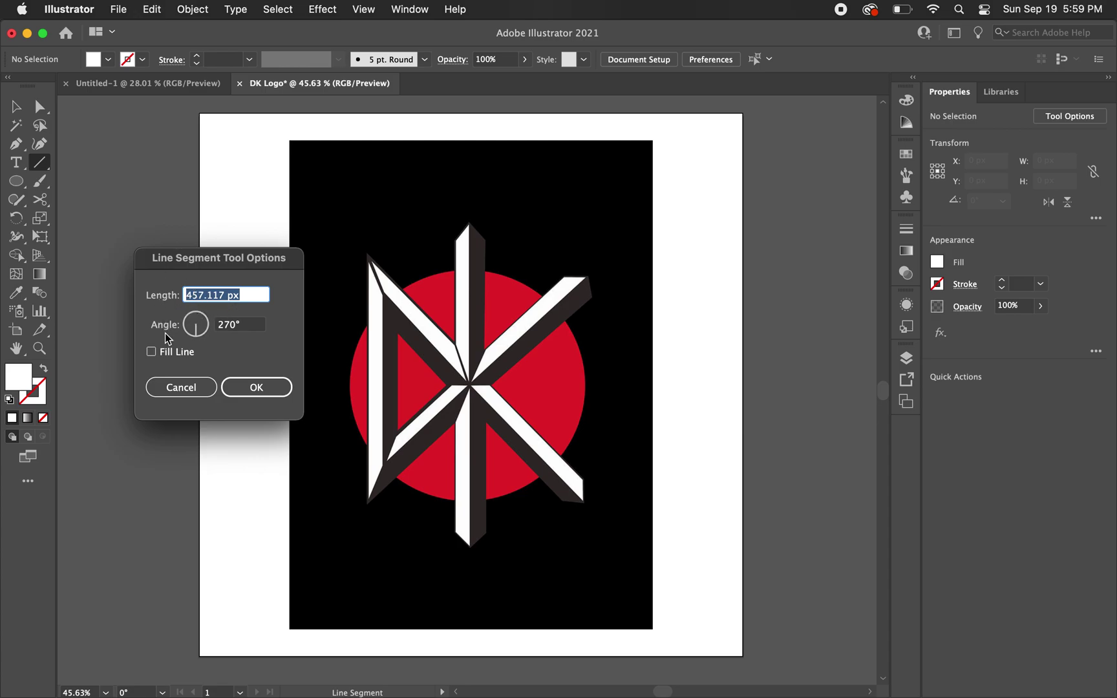
click(182, 388)
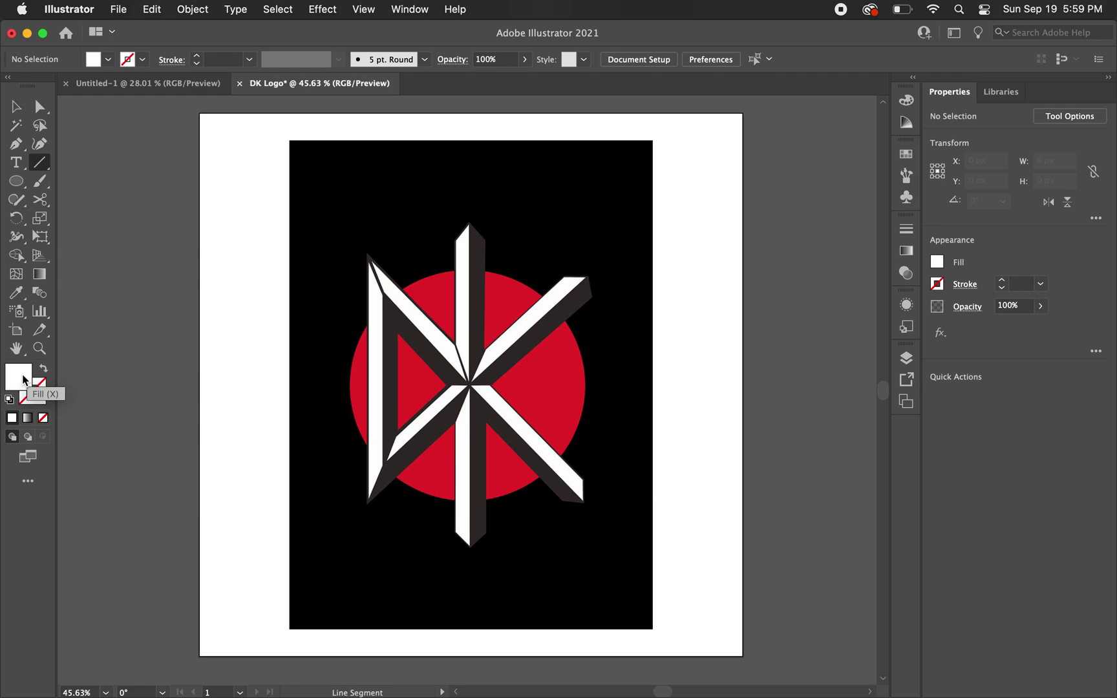
click(909, 157)
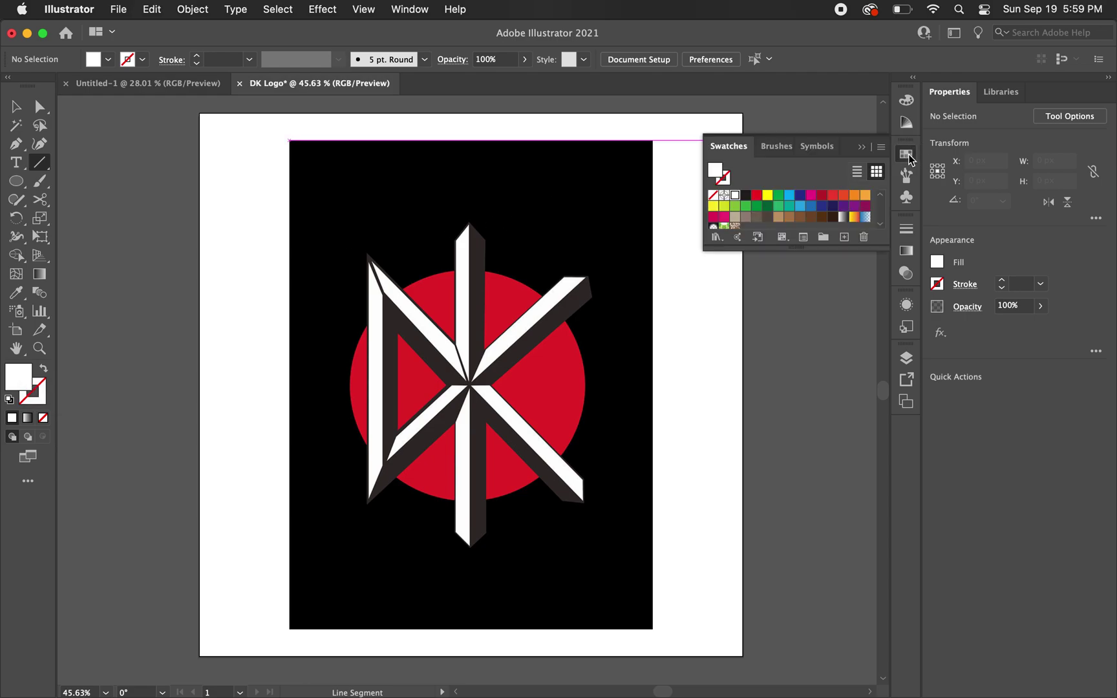
click(714, 196)
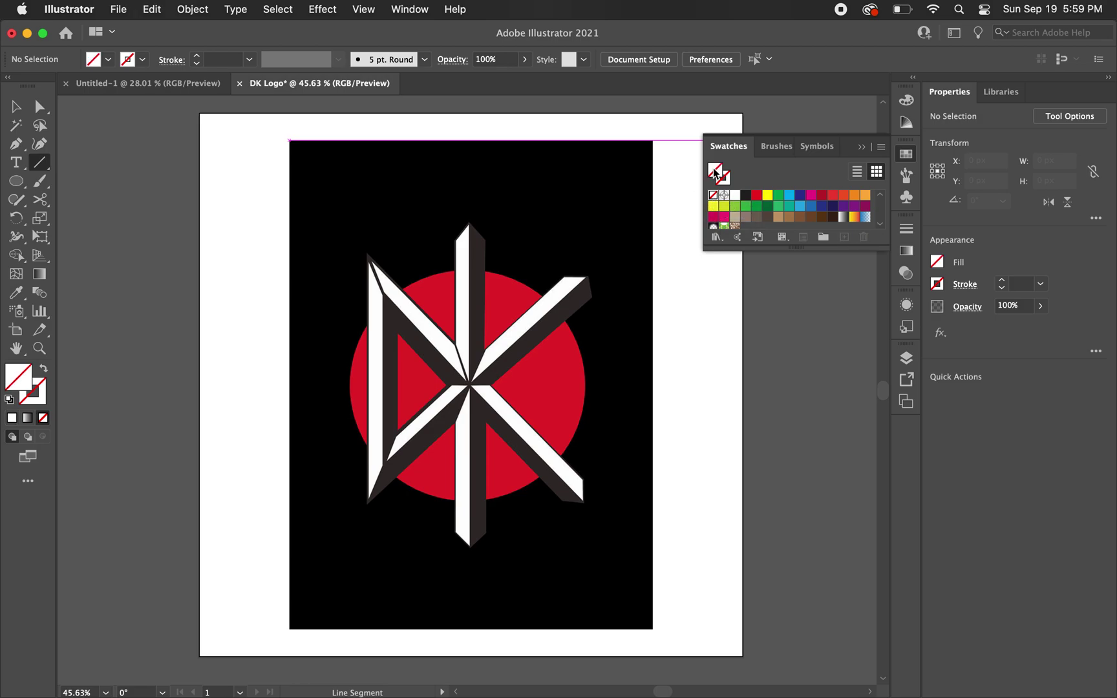
click(728, 177)
click(812, 196)
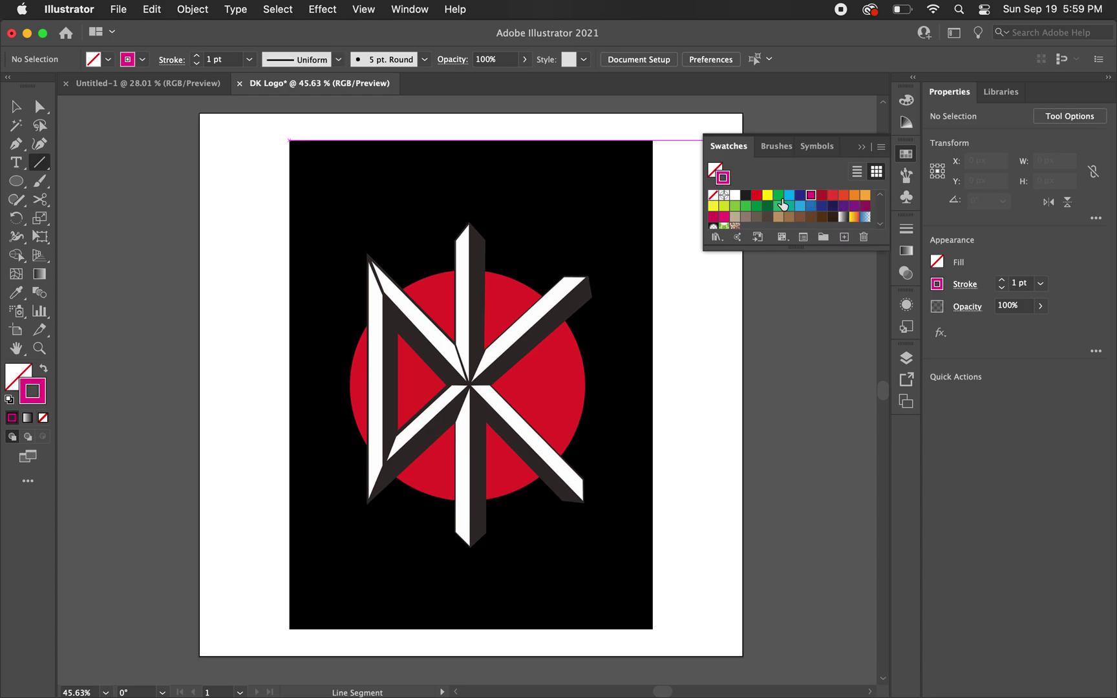
Step: Draw a test vertical line beside the artboard, then select and delete it
drag(235, 231, 235, 361)
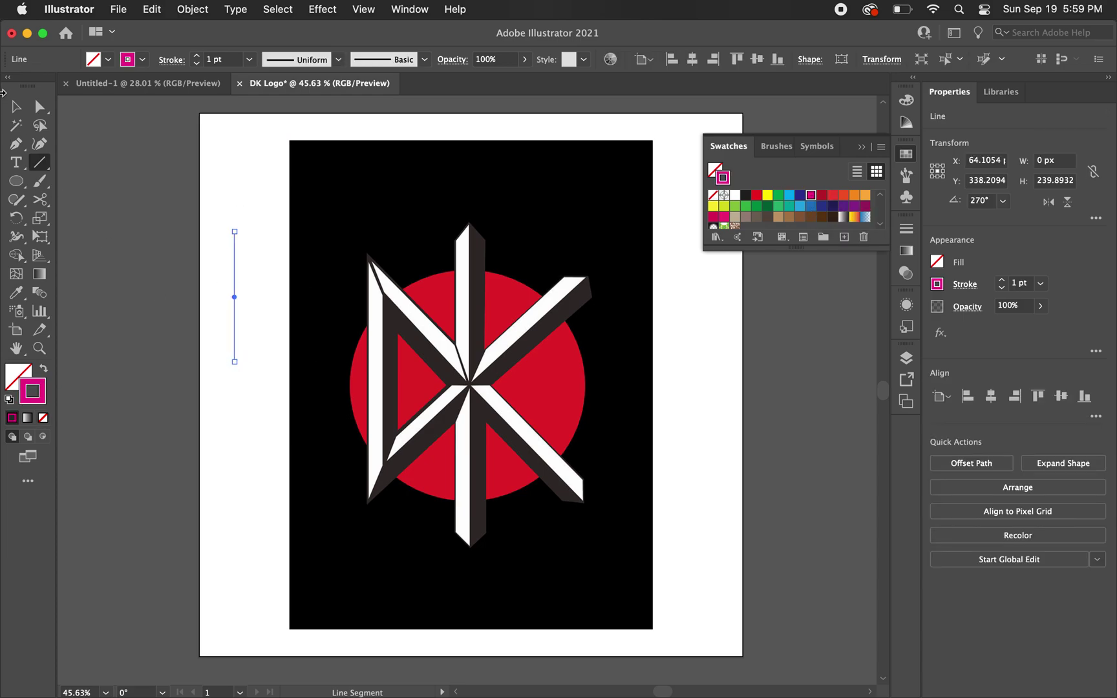
click(18, 107)
click(105, 212)
scroll(199, 324, up, 3)
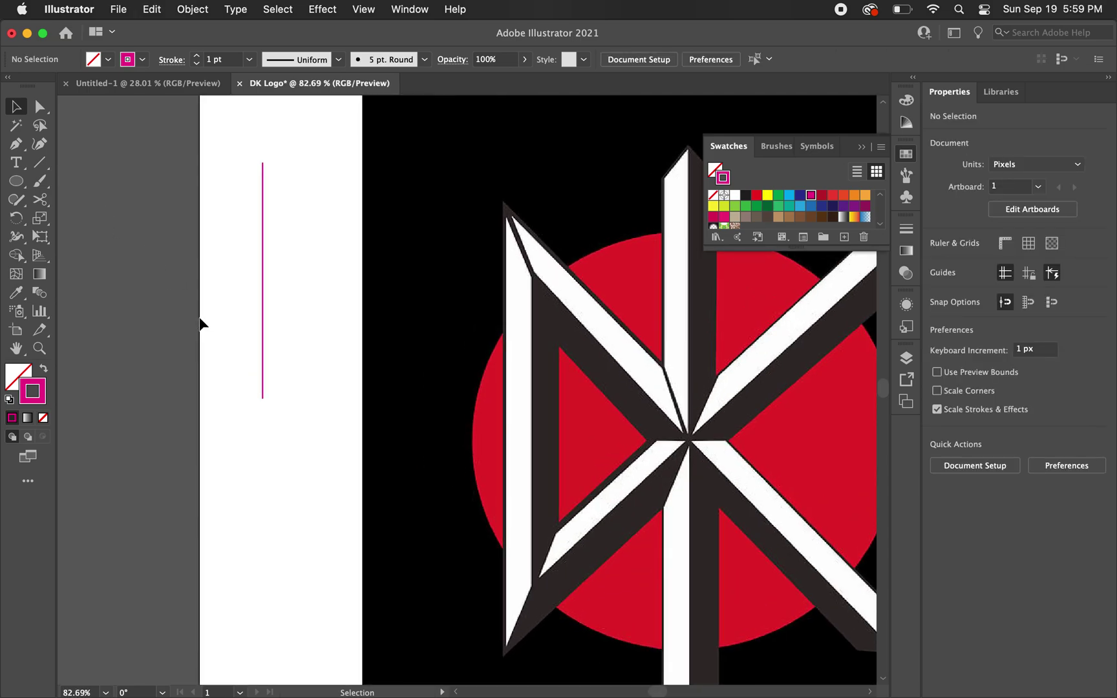
scroll(221, 310, down, 2)
drag(254, 274, 202, 336)
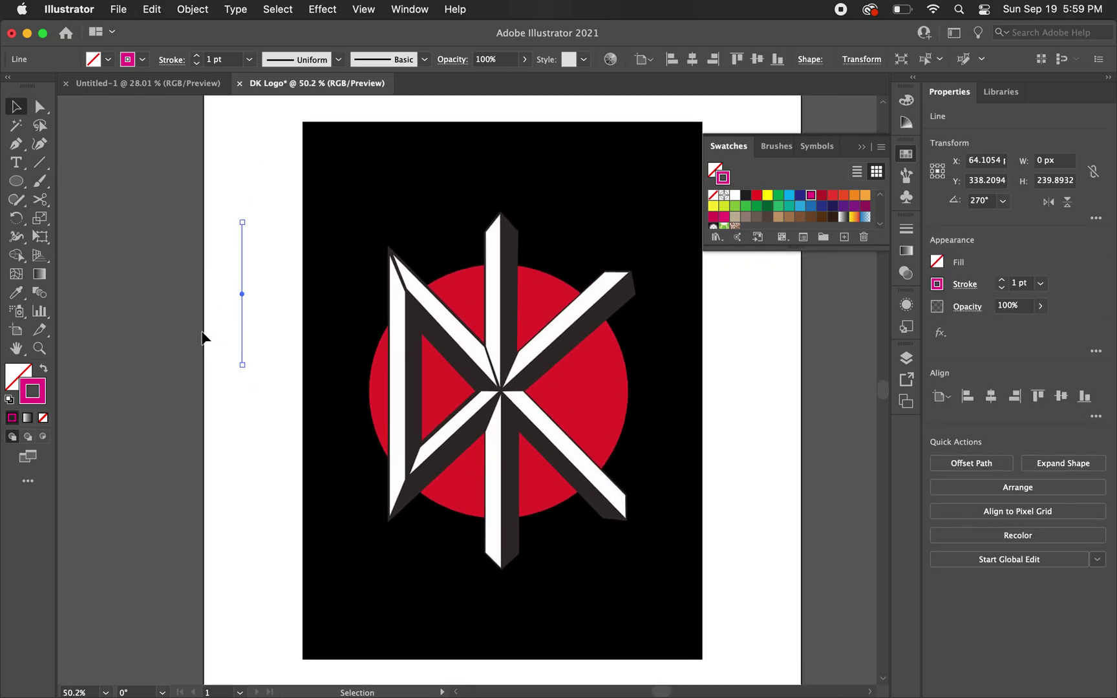
key(Delete)
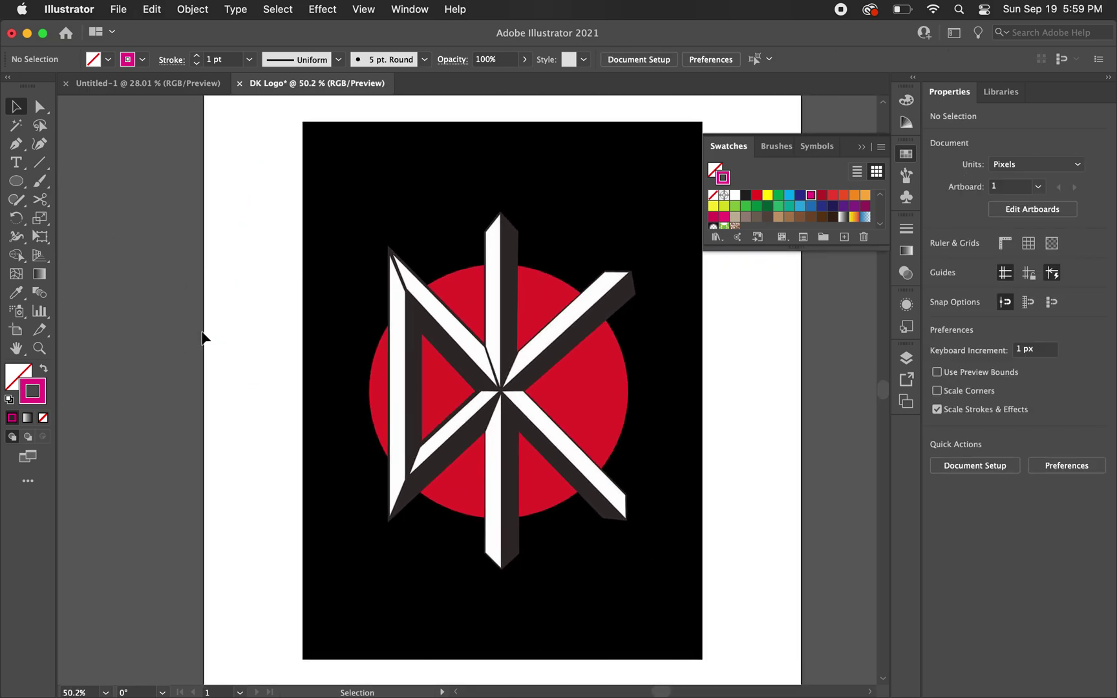
Step: Draw a magenta line from the logo's centre up-left along the white facet edge
click(40, 164)
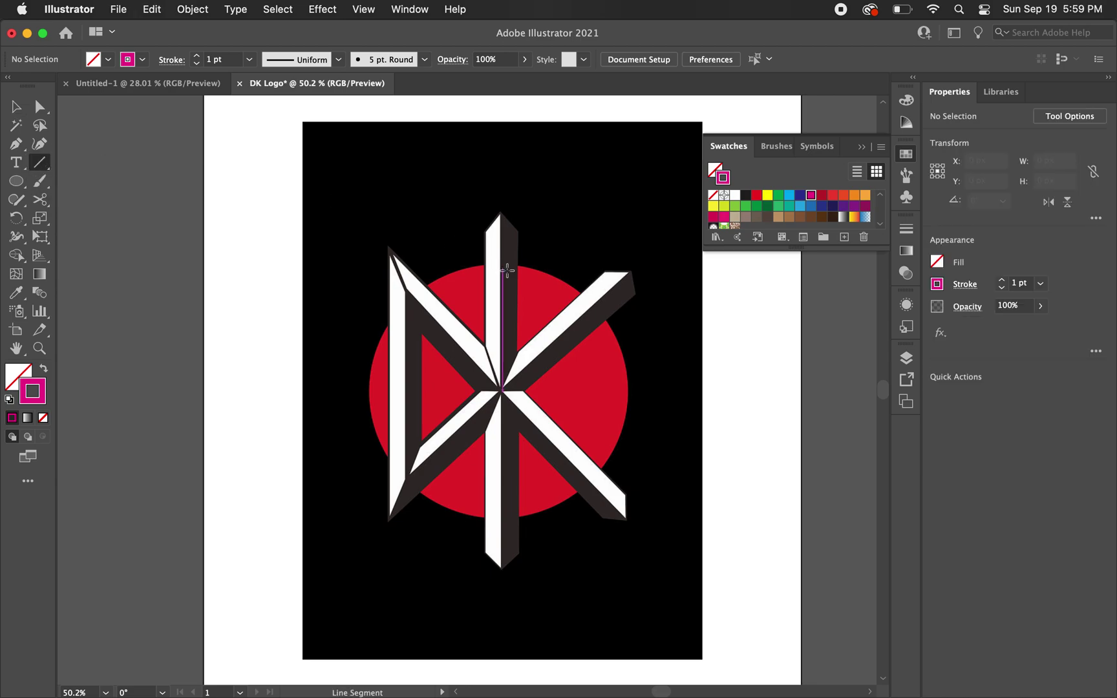
scroll(539, 309, up, 3)
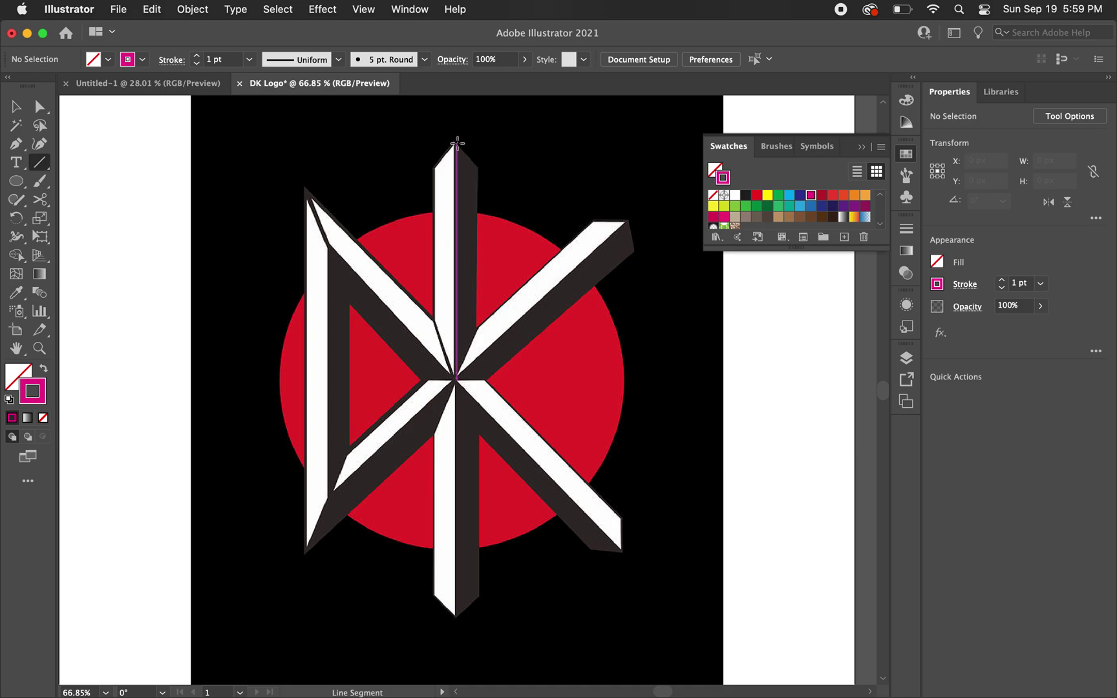
drag(456, 378, 457, 406)
drag(456, 379, 457, 355)
drag(457, 404, 440, 423)
scroll(459, 372, up, 6)
scroll(459, 372, up, 2)
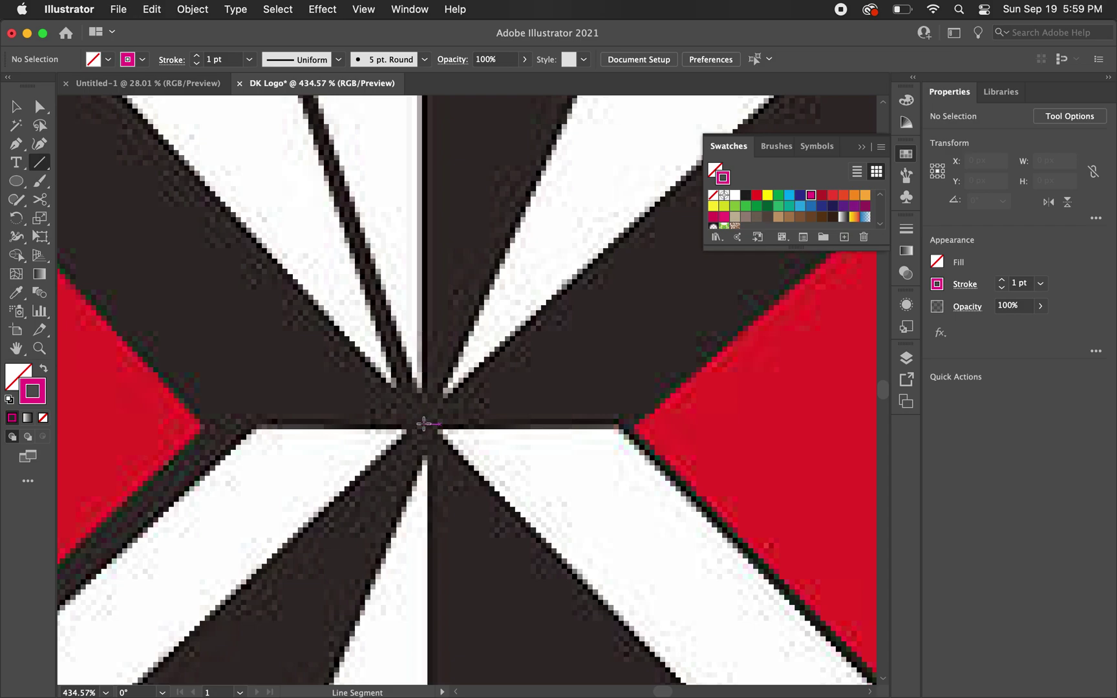
scroll(425, 425, down, 3)
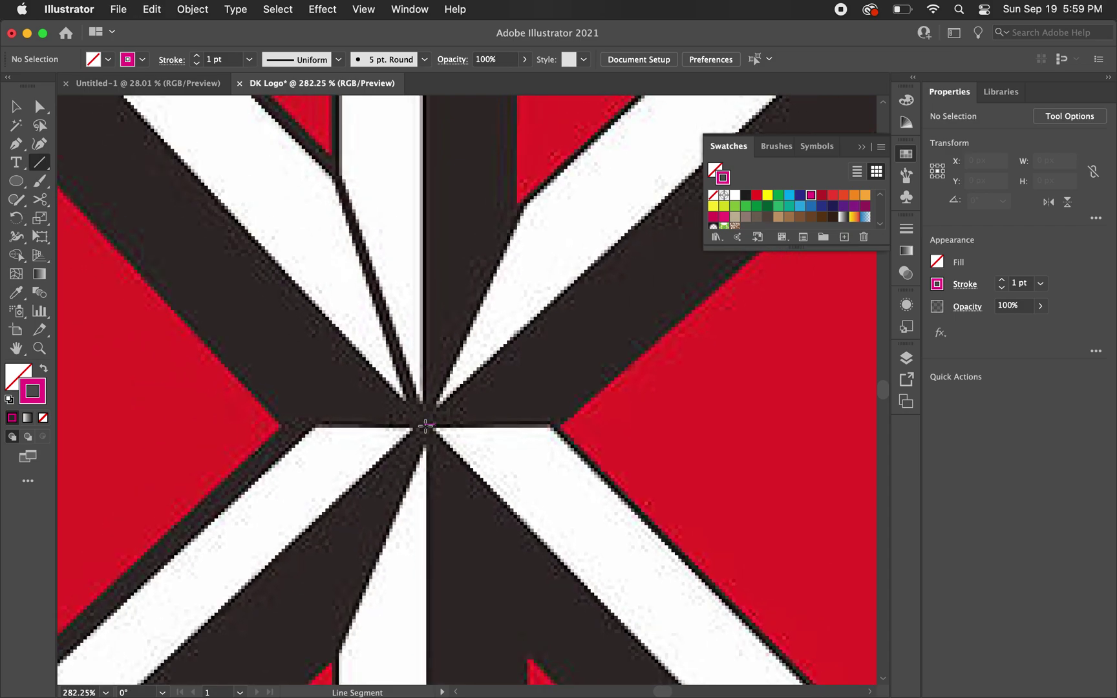
mouse_move(425, 426)
mouse_down()
mouse_move(389, 356)
mouse_move(332, 165)
mouse_up()
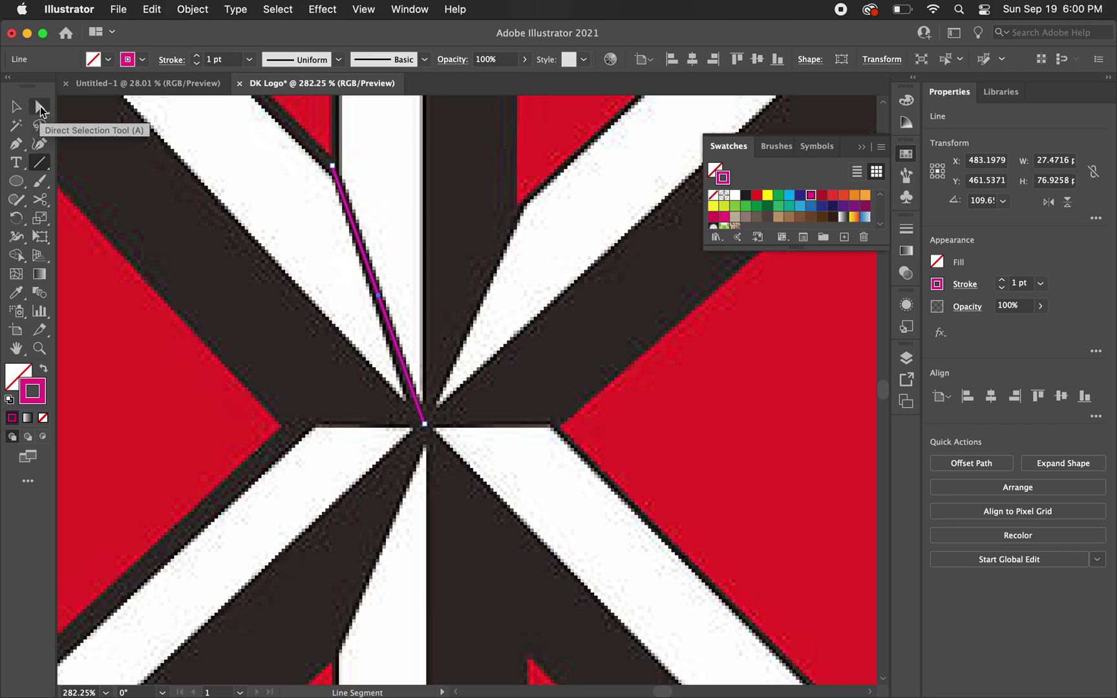
Step: Select the line's top anchor with Direct Selection
click(40, 107)
scroll(316, 161, up, 5)
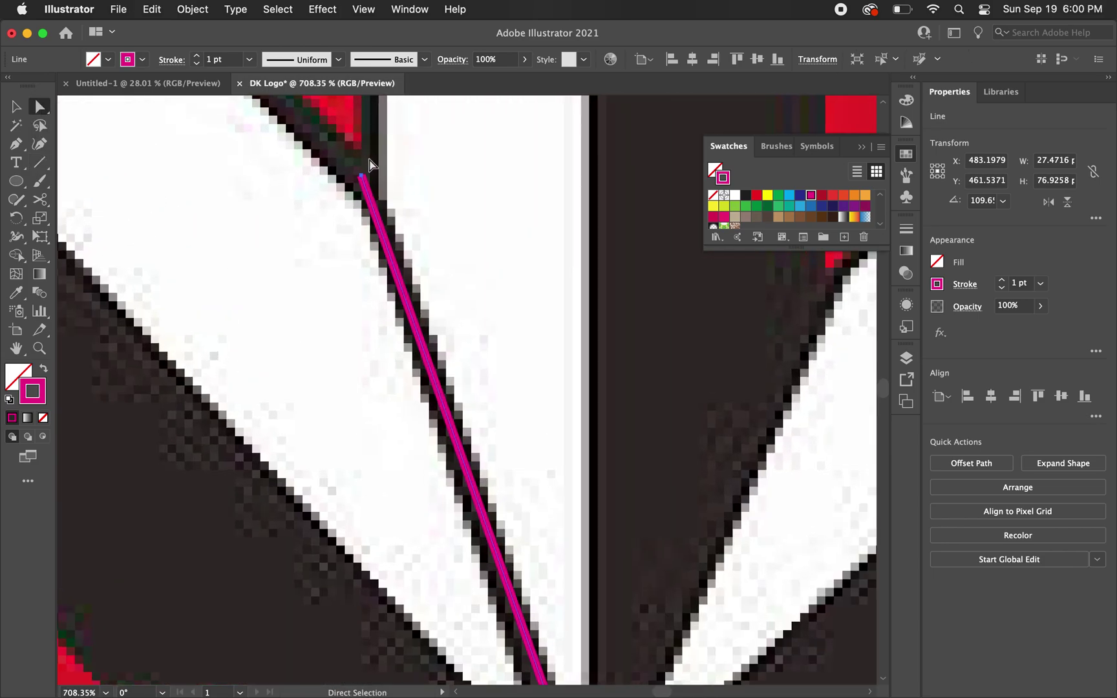
drag(390, 159, 334, 217)
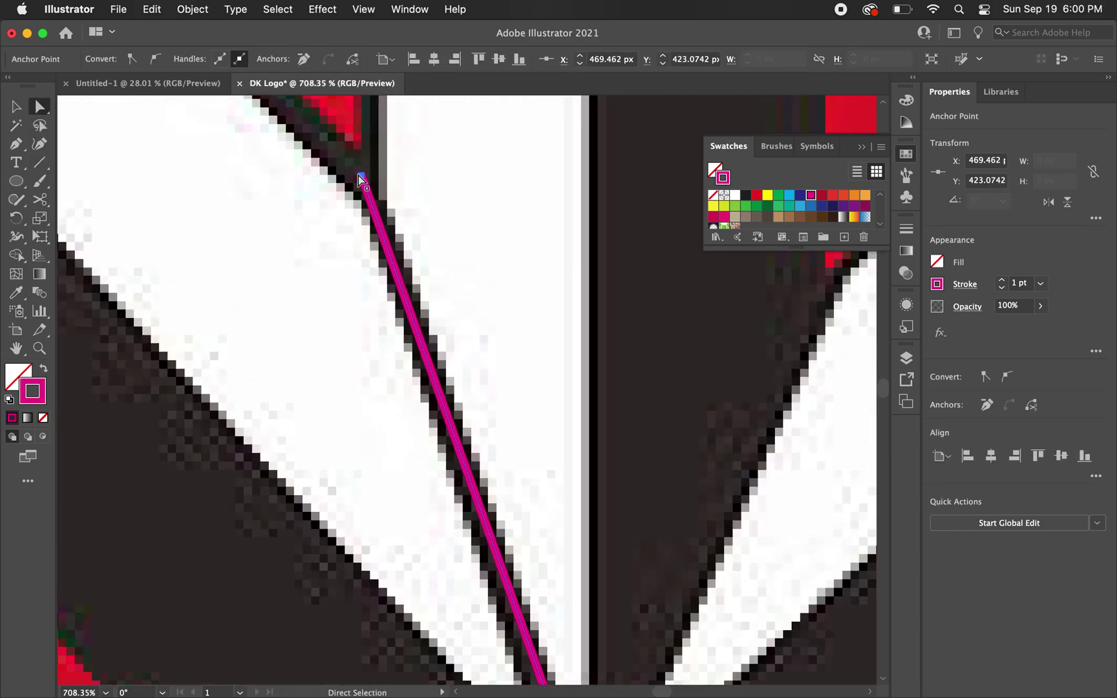
scroll(423, 378, down, 4)
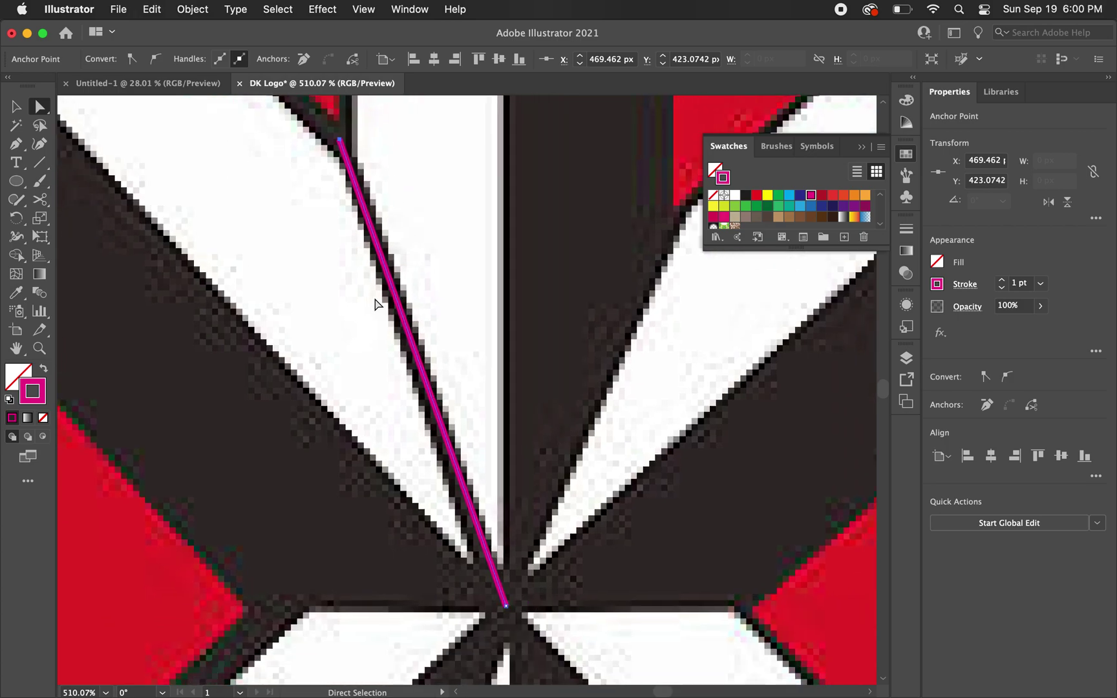
Step: Move the line's top anchor exactly onto the white facet's corner
key(Up)
key(Up)
key(Up)
key(Up)
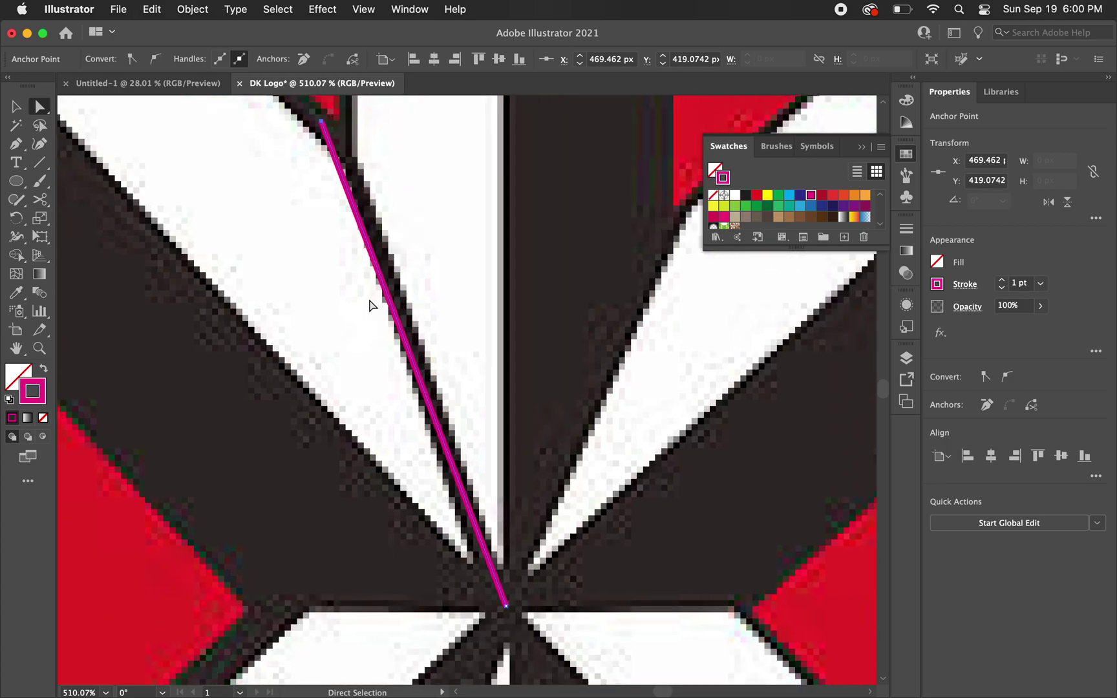
key(Down)
key(Down)
key(Down)
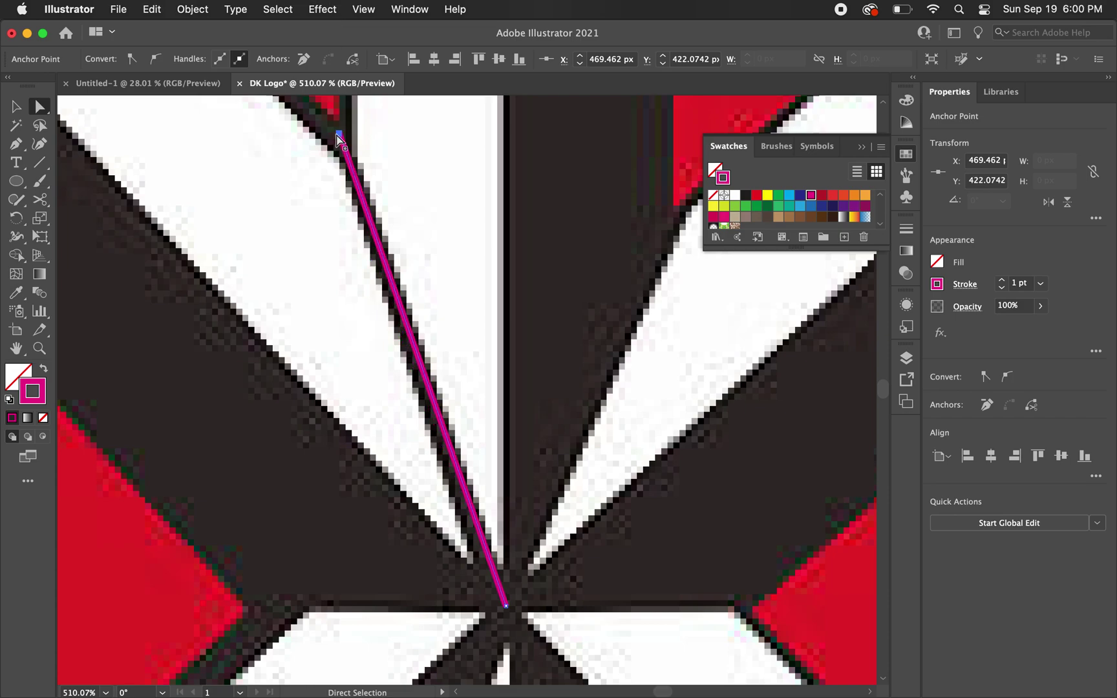
mouse_move(340, 138)
mouse_down()
mouse_move(337, 128)
mouse_move(387, 167)
mouse_move(366, 155)
mouse_move(376, 320)
mouse_move(401, 319)
mouse_move(318, 202)
mouse_move(328, 45)
mouse_move(342, 145)
mouse_up()
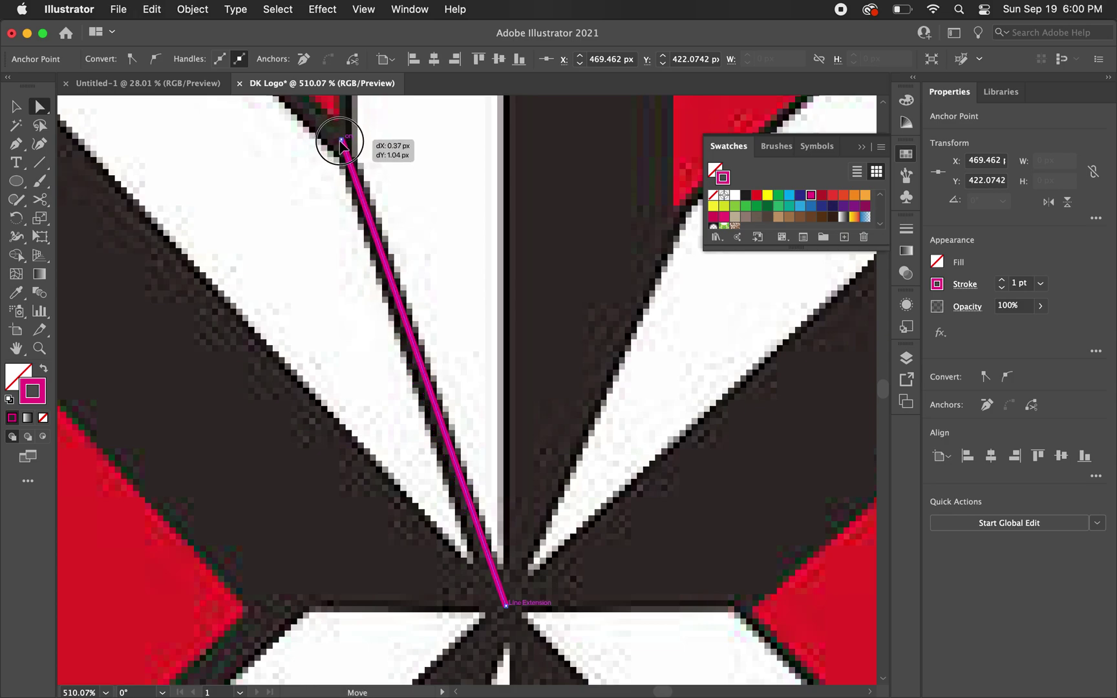
drag(341, 143, 340, 142)
scroll(381, 210, down, 2)
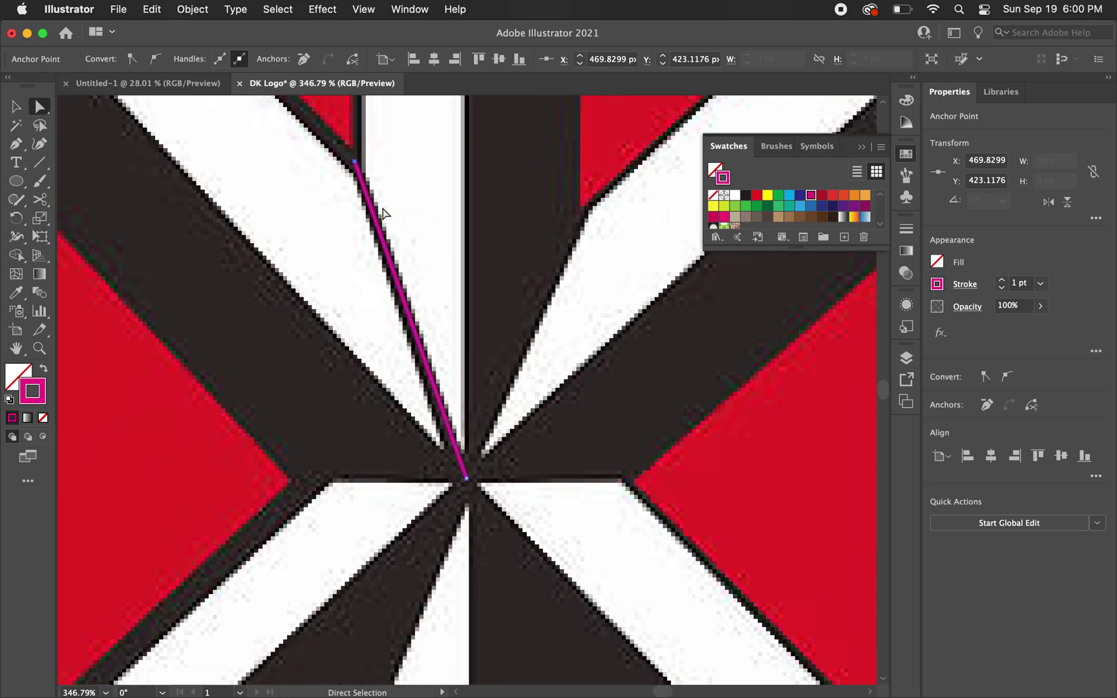
scroll(383, 214, down, 3)
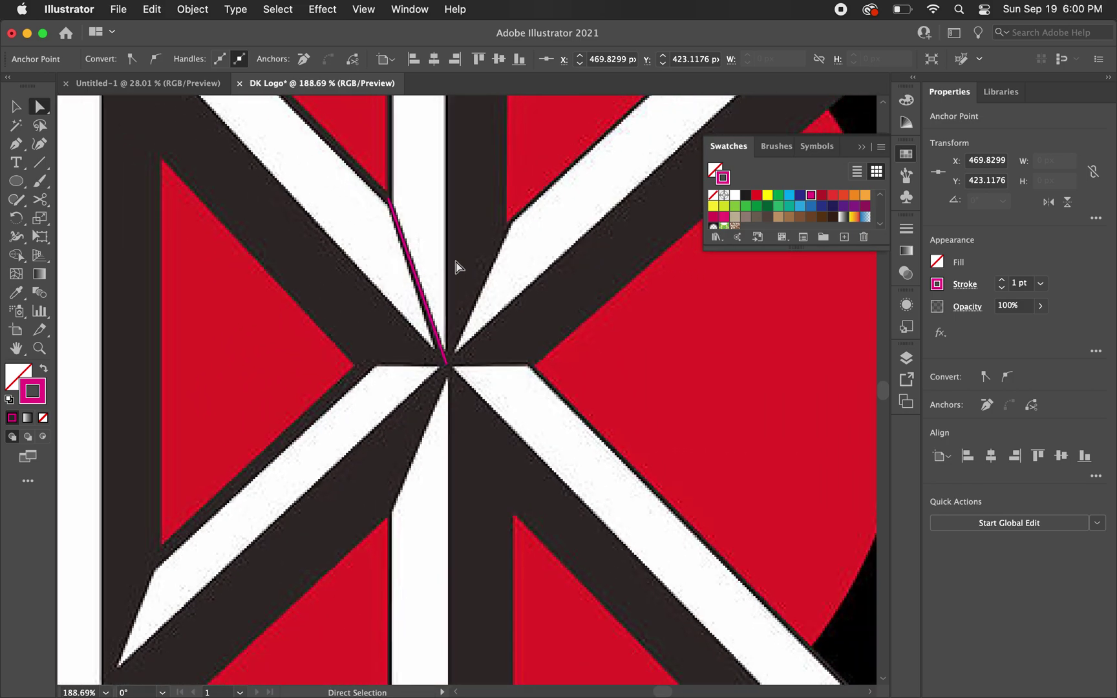
scroll(456, 266, down, 4)
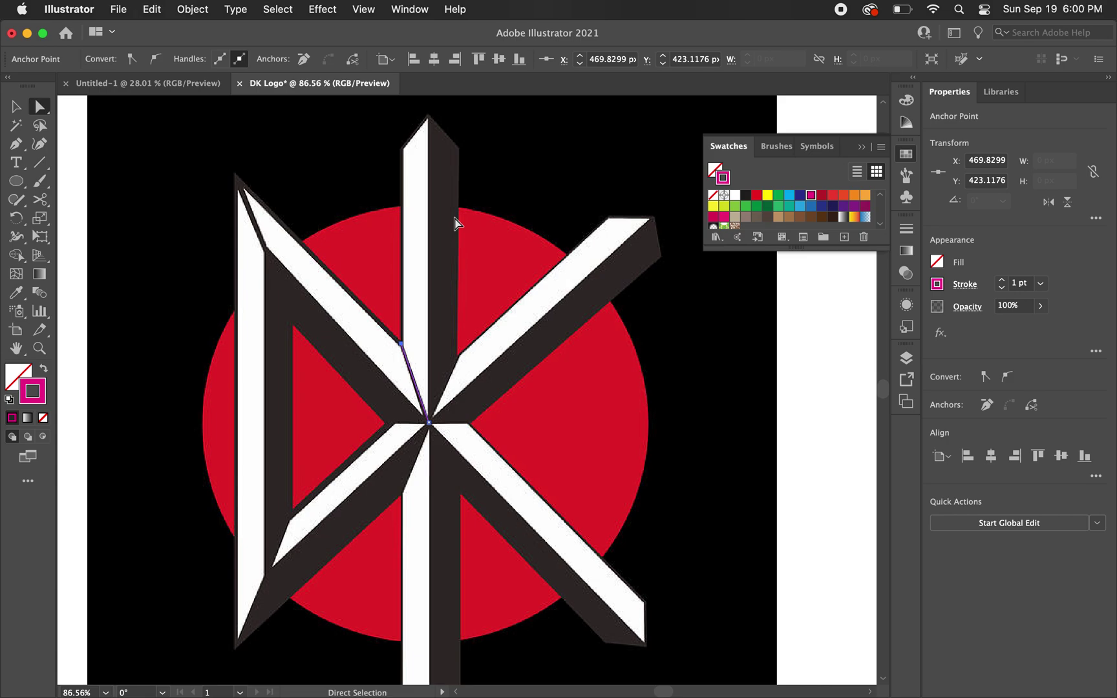
scroll(455, 223, down, 1)
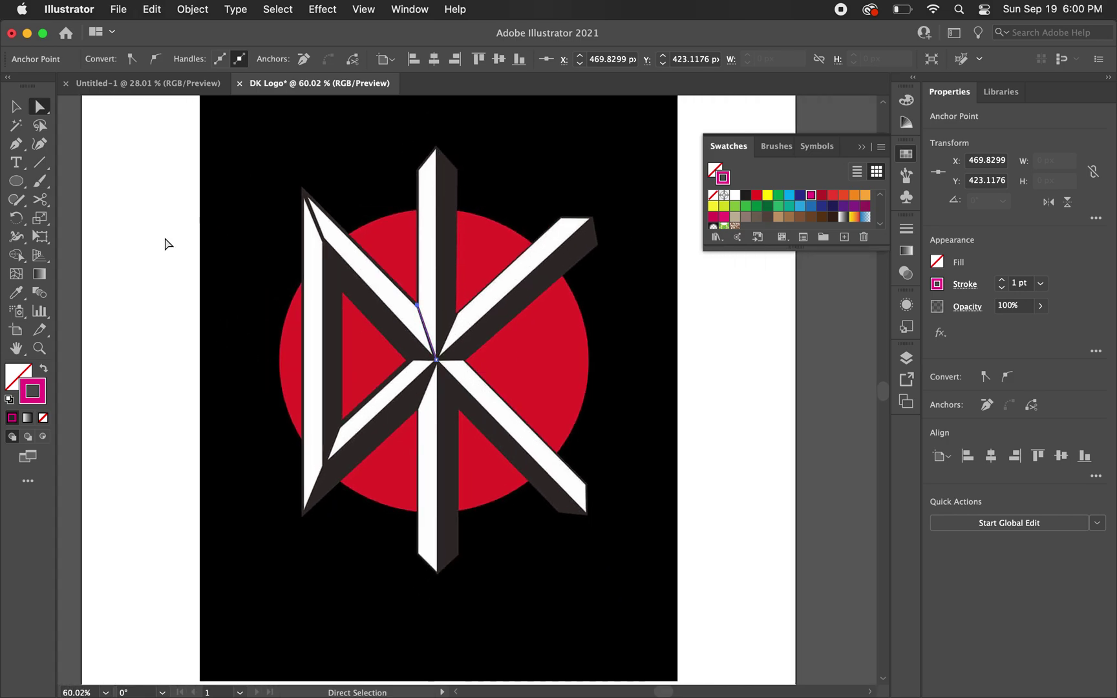
click(43, 169)
Step: Draw a vertical line about 596 px tall down the upright bar, aligned on its centre
scroll(456, 234, up, 1)
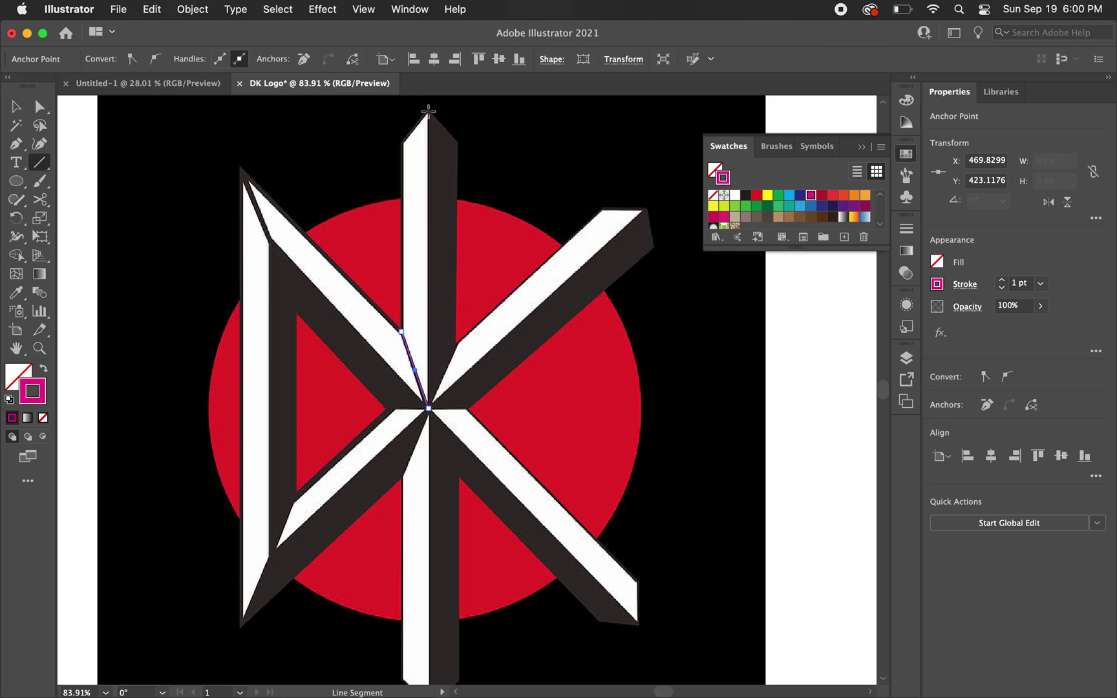
drag(428, 111, 400, 623)
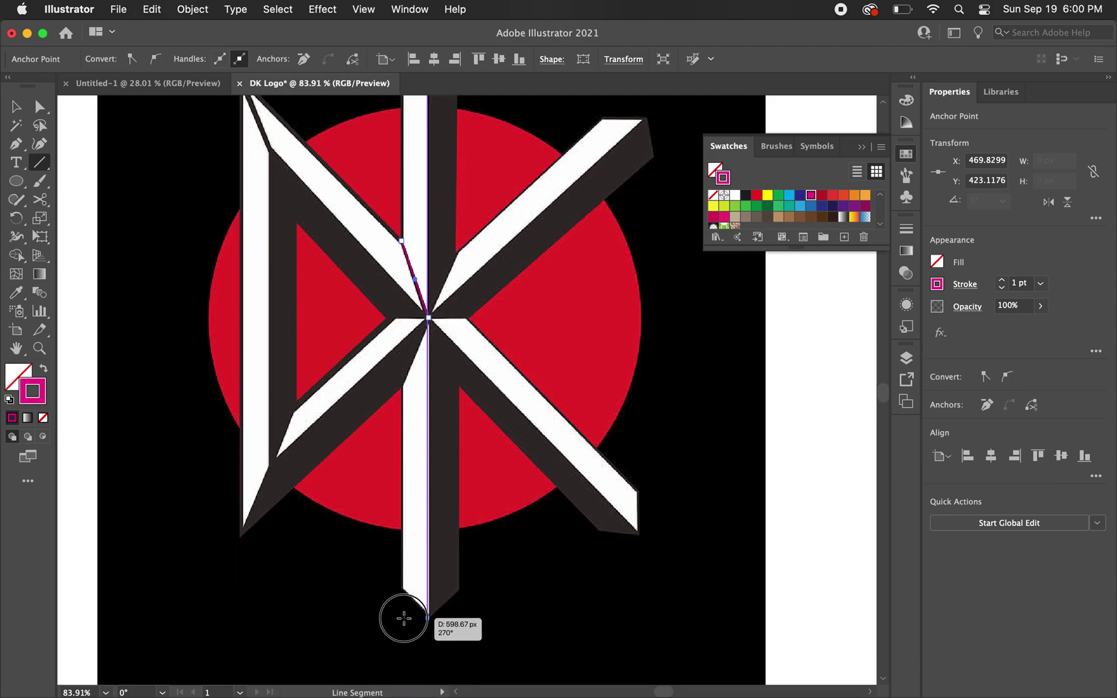
drag(404, 618, 404, 611)
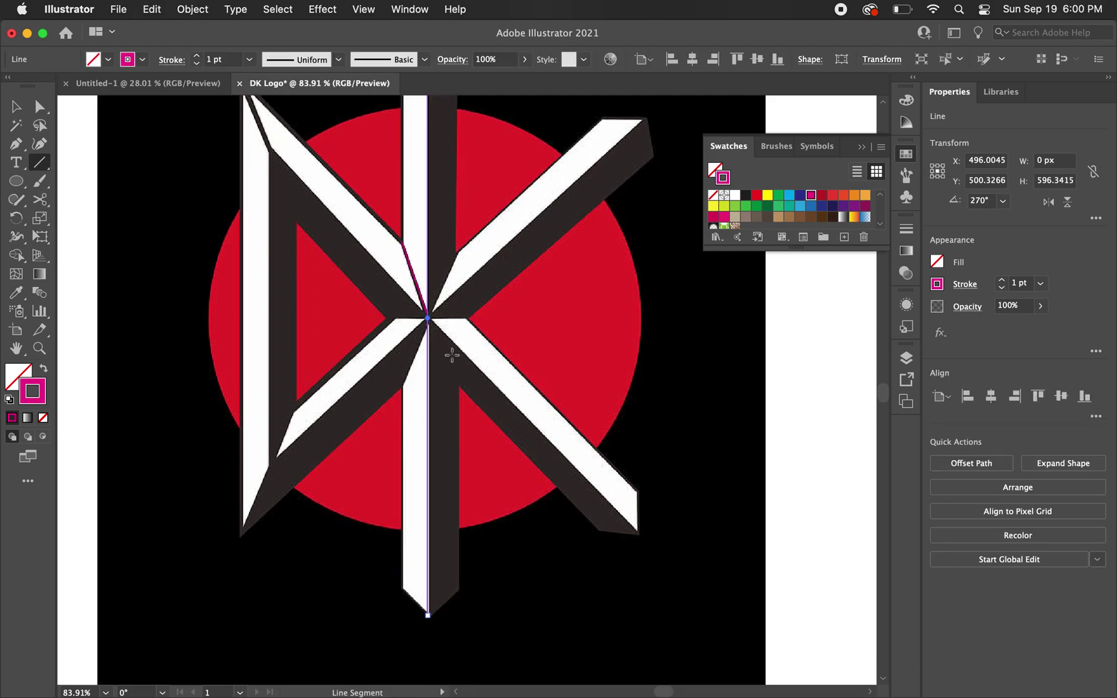
scroll(452, 354, up, 10)
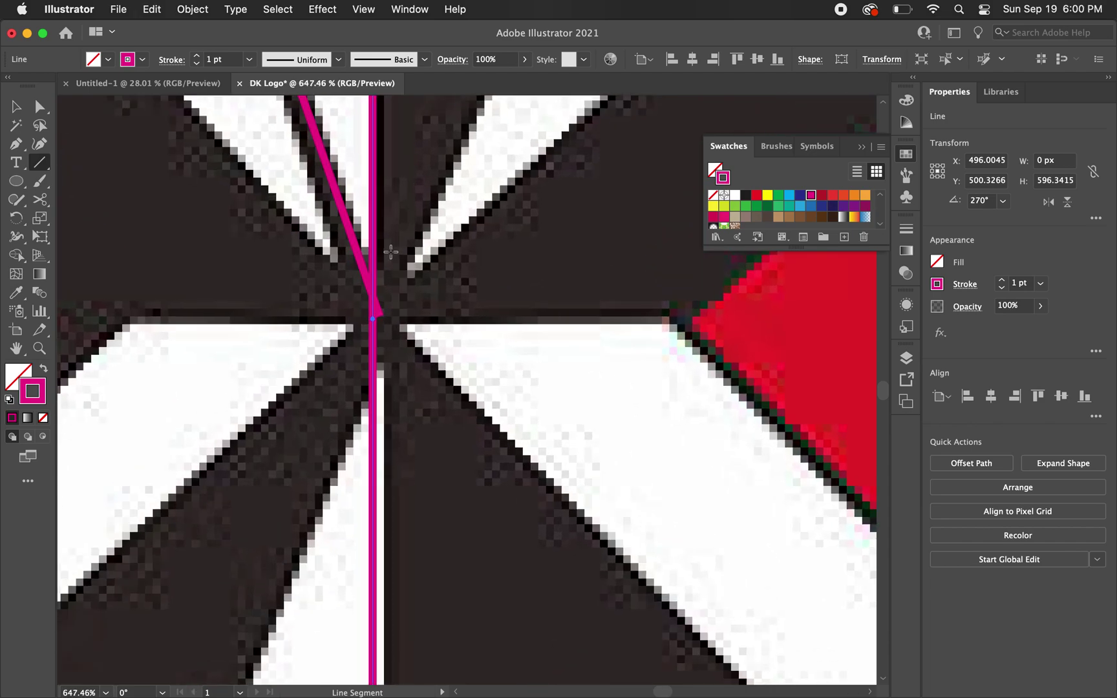
key(v)
drag(374, 241, 382, 244)
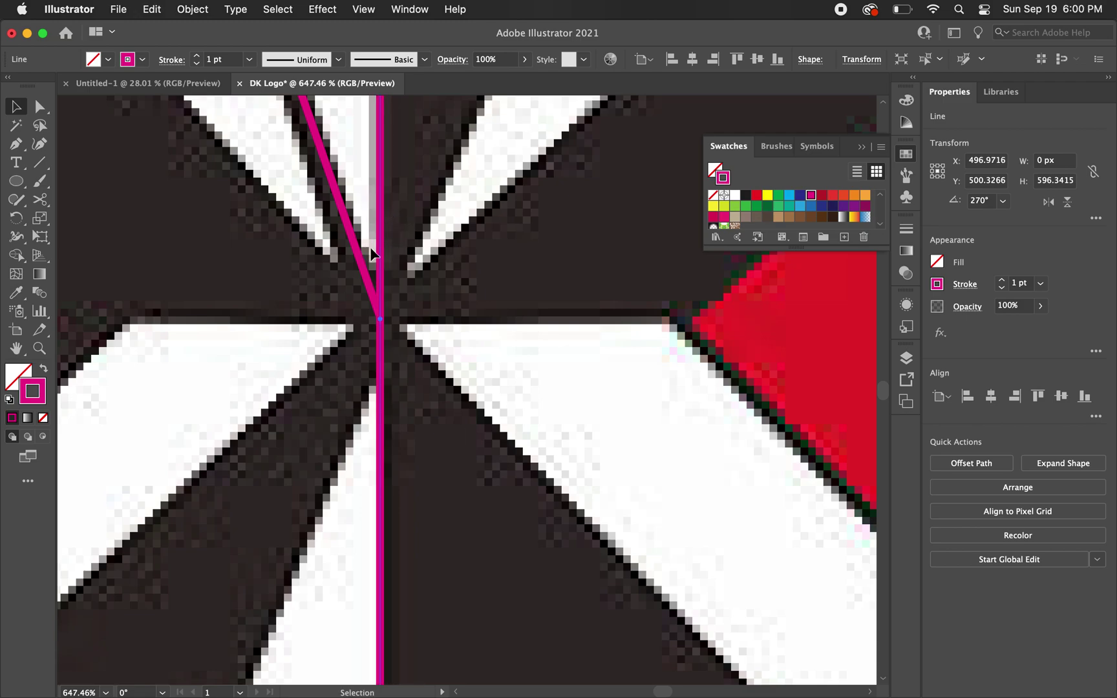
scroll(369, 239, down, 6)
scroll(360, 235, down, 3)
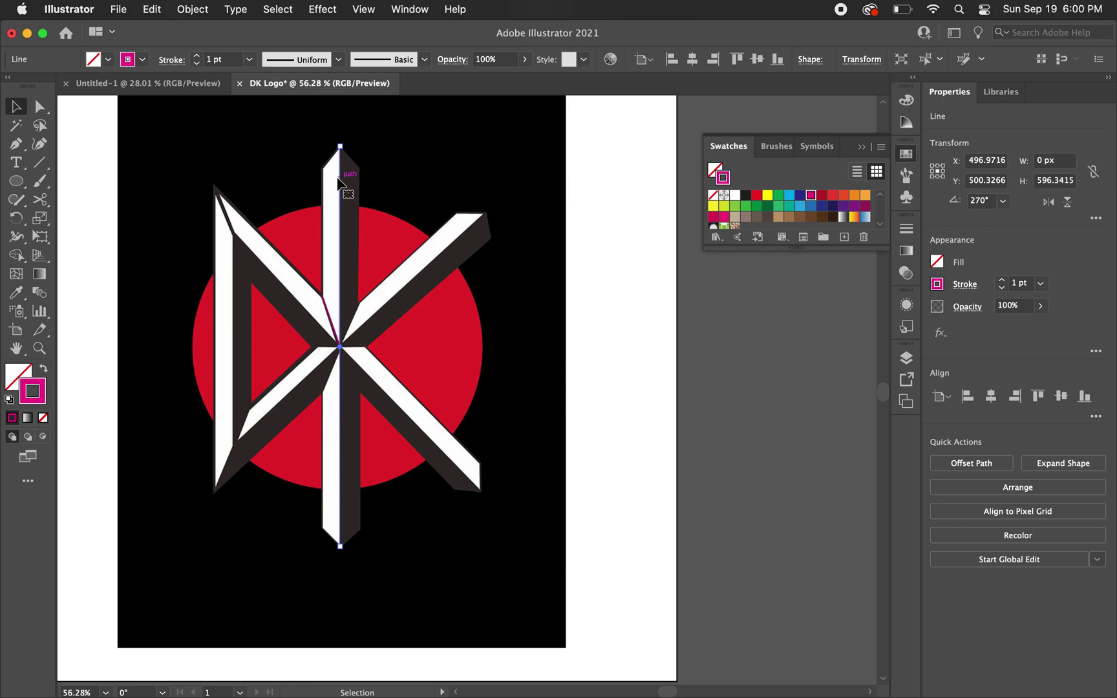
key(backslash)
Step: Trace a vertical line about 537 px tall along the central bar's left edge
scroll(323, 177, up, 3)
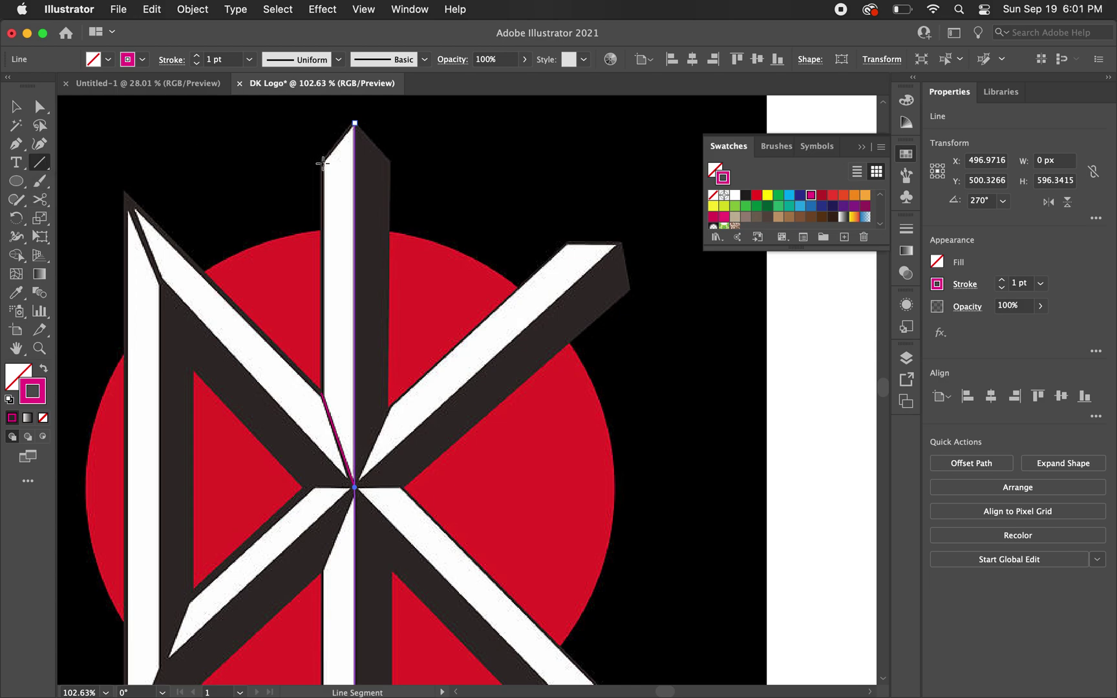
drag(322, 161, 322, 393)
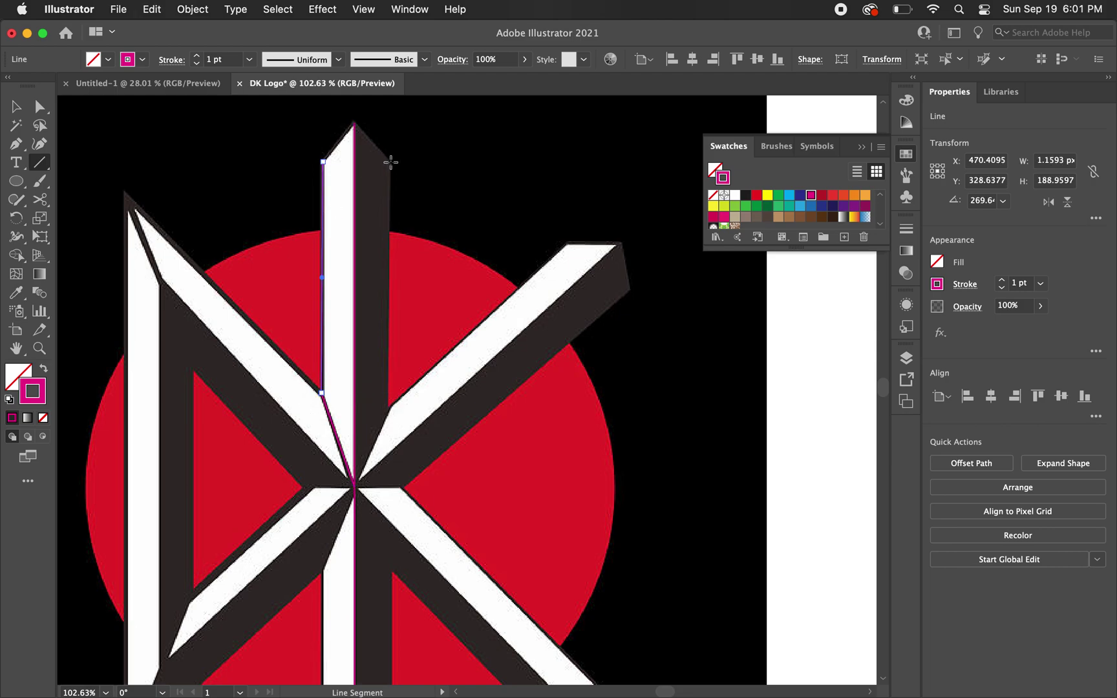
drag(390, 161, 387, 410)
key(super+z)
key(super+z)
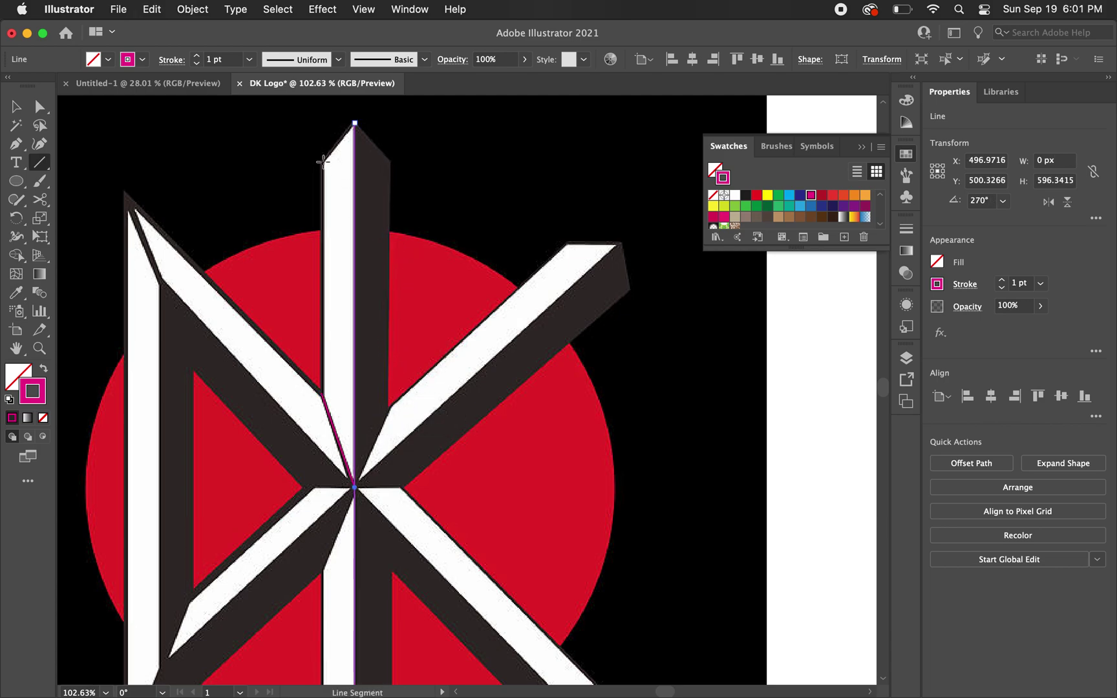
scroll(323, 162, down, 2)
mouse_move(322, 161)
mouse_down()
mouse_move(332, 374)
mouse_move(320, 387)
mouse_move(306, 606)
mouse_up()
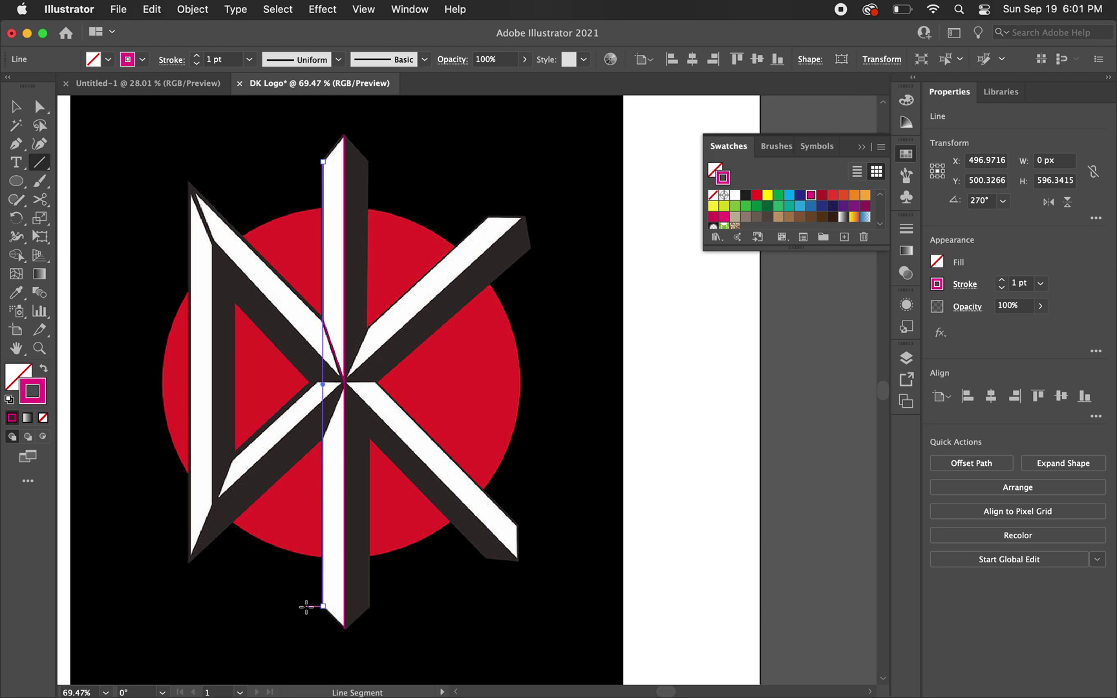
scroll(323, 308, up, 7)
scroll(323, 308, up, 3)
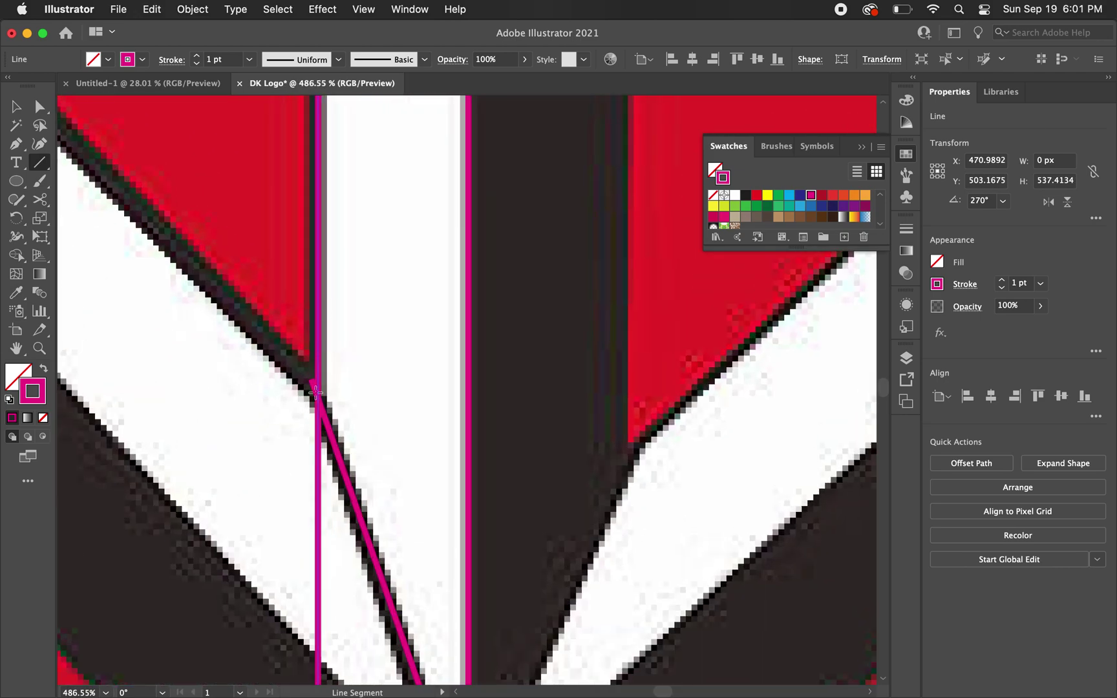
scroll(311, 378, down, 9)
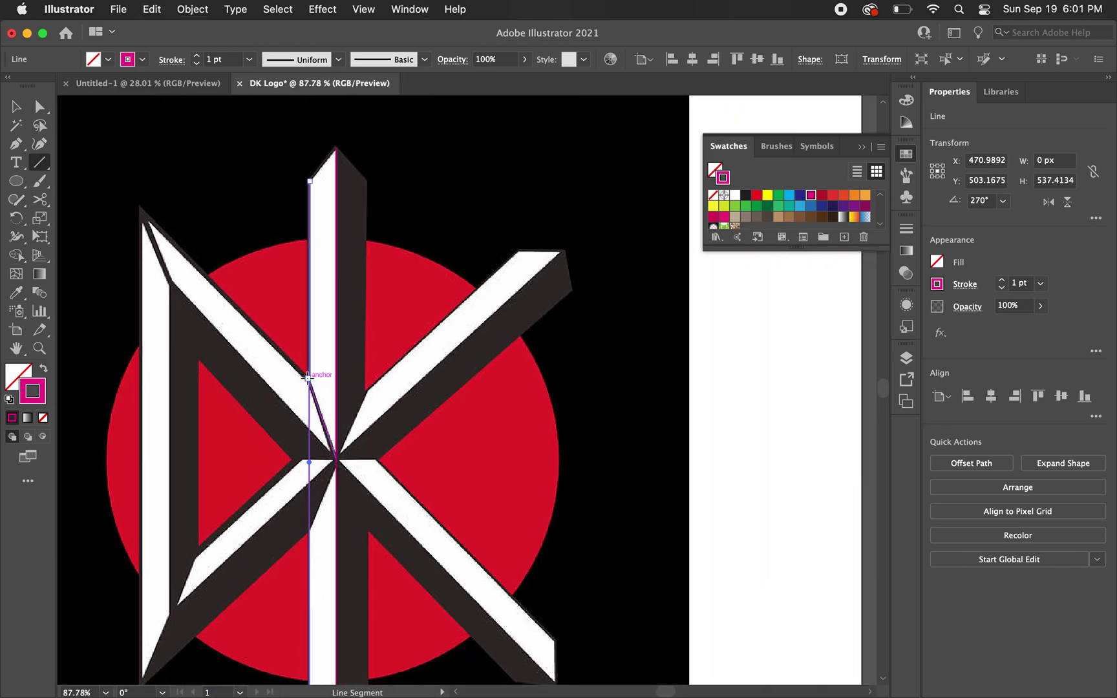
click(16, 108)
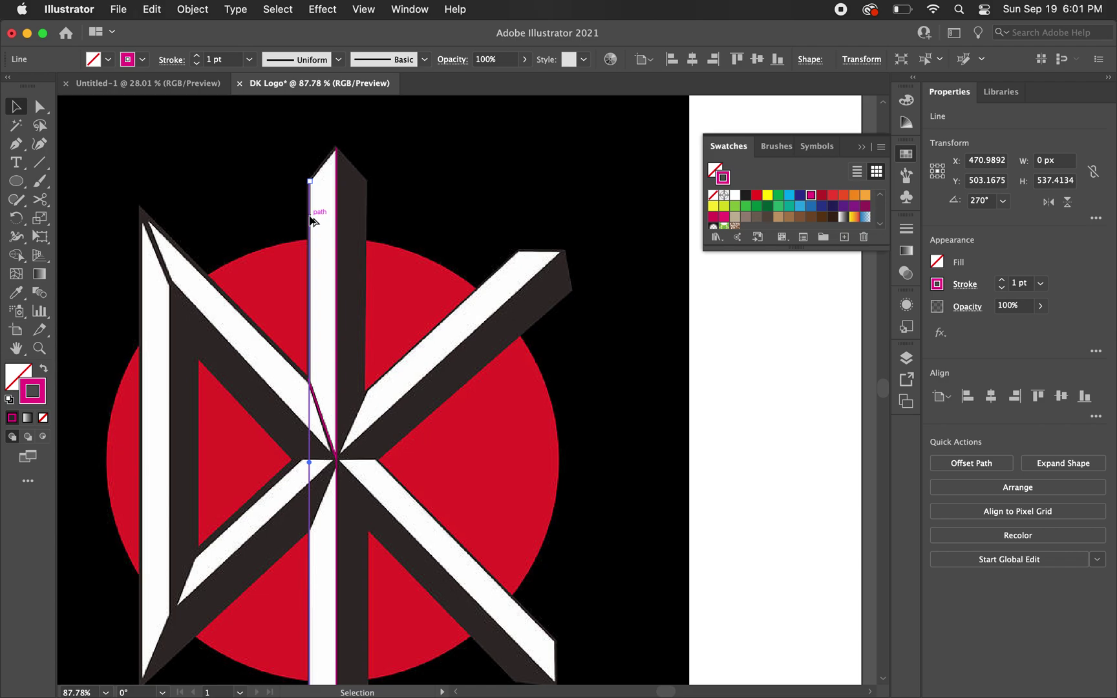
Step: Alt-drag a copy of the vertical line onto the central bar's right edge and deselect
drag(312, 221, 370, 234)
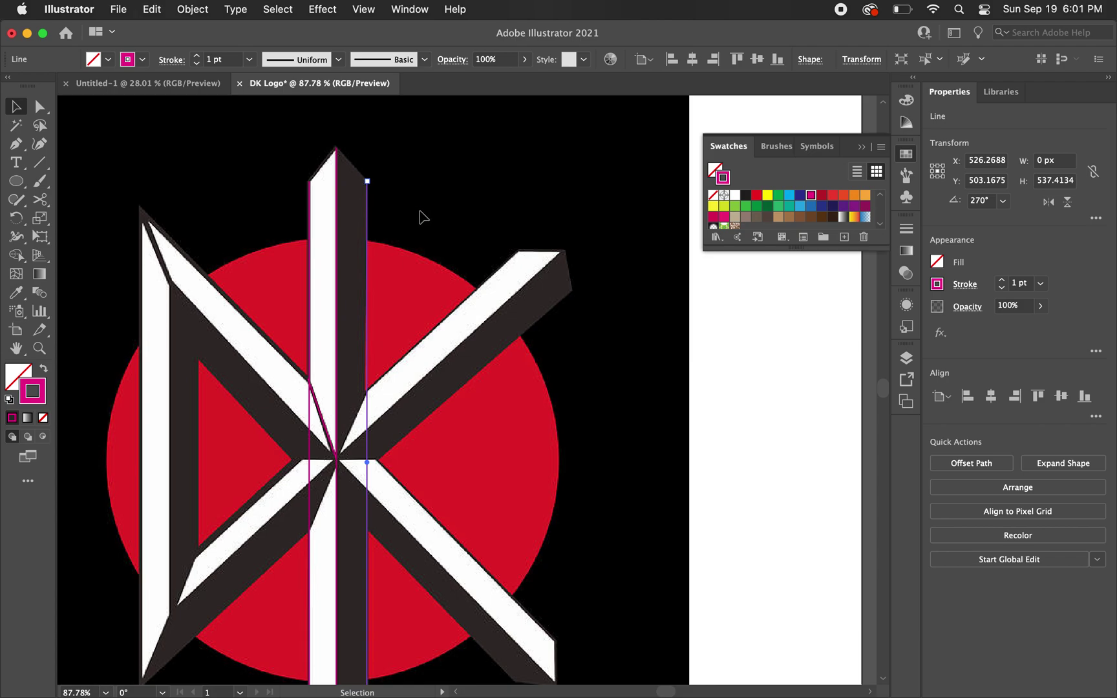
click(392, 190)
scroll(381, 175, up, 5)
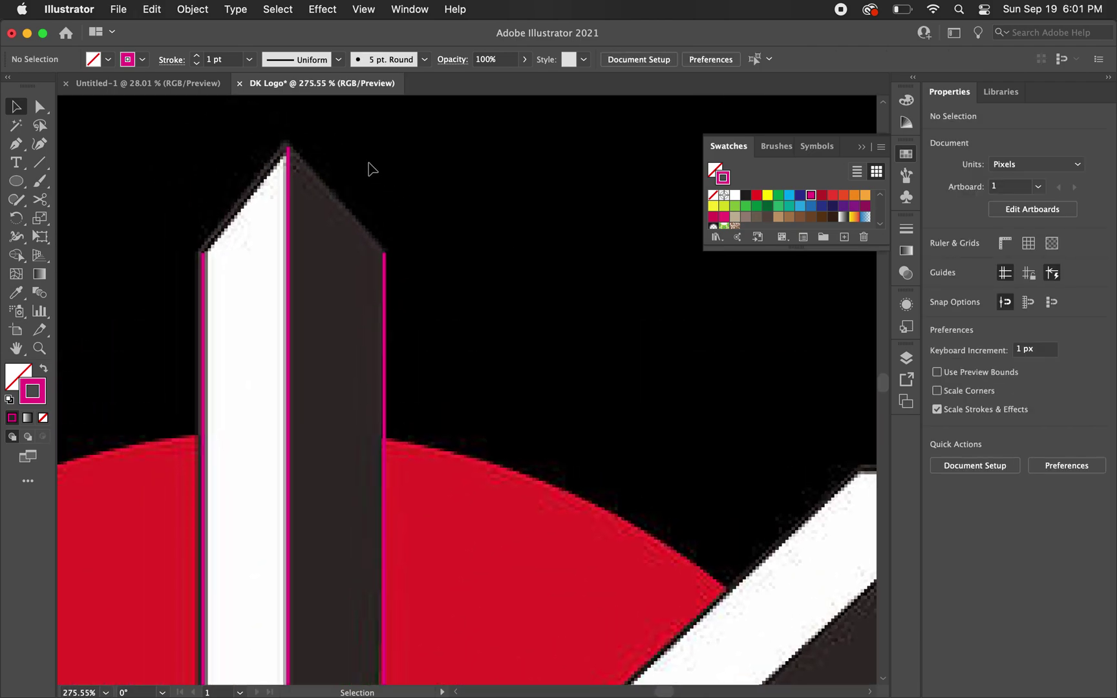
Step: Draw two diagonal lines joining the bar's upper corners to its pointed tip
scroll(310, 119, up, 2)
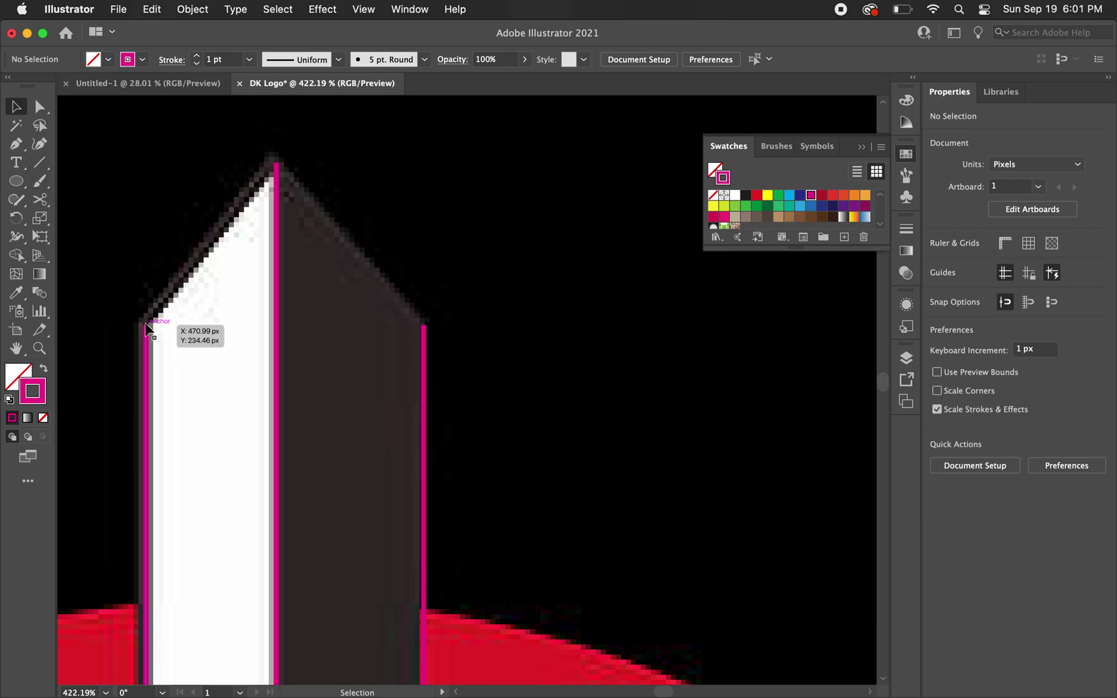
click(40, 162)
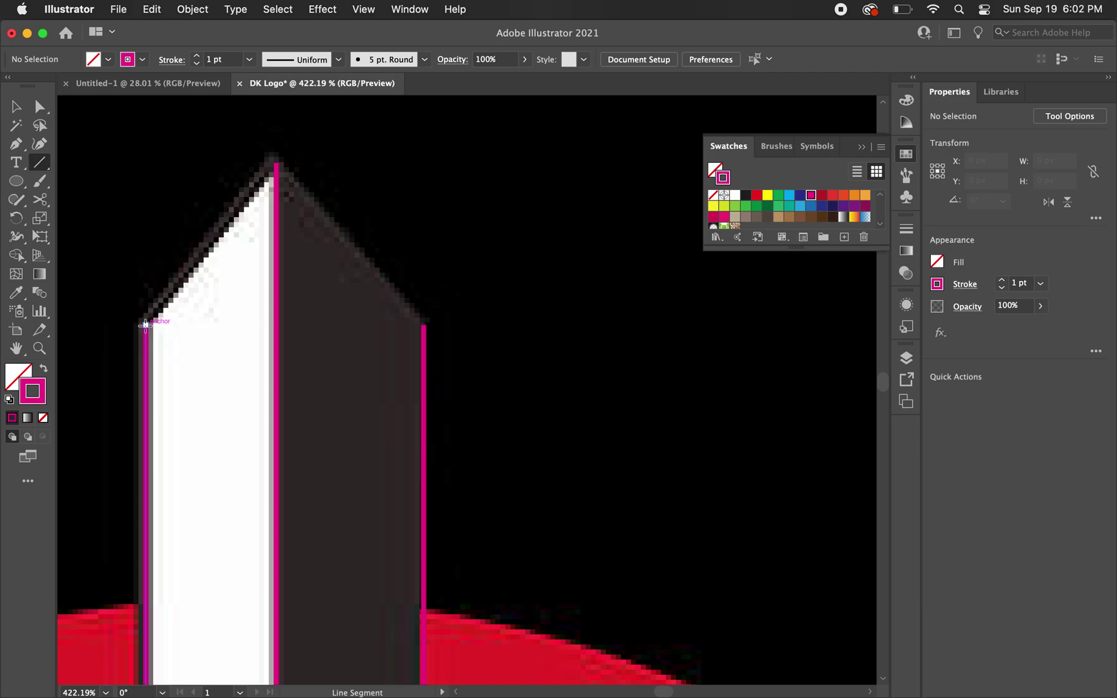
drag(145, 324, 277, 164)
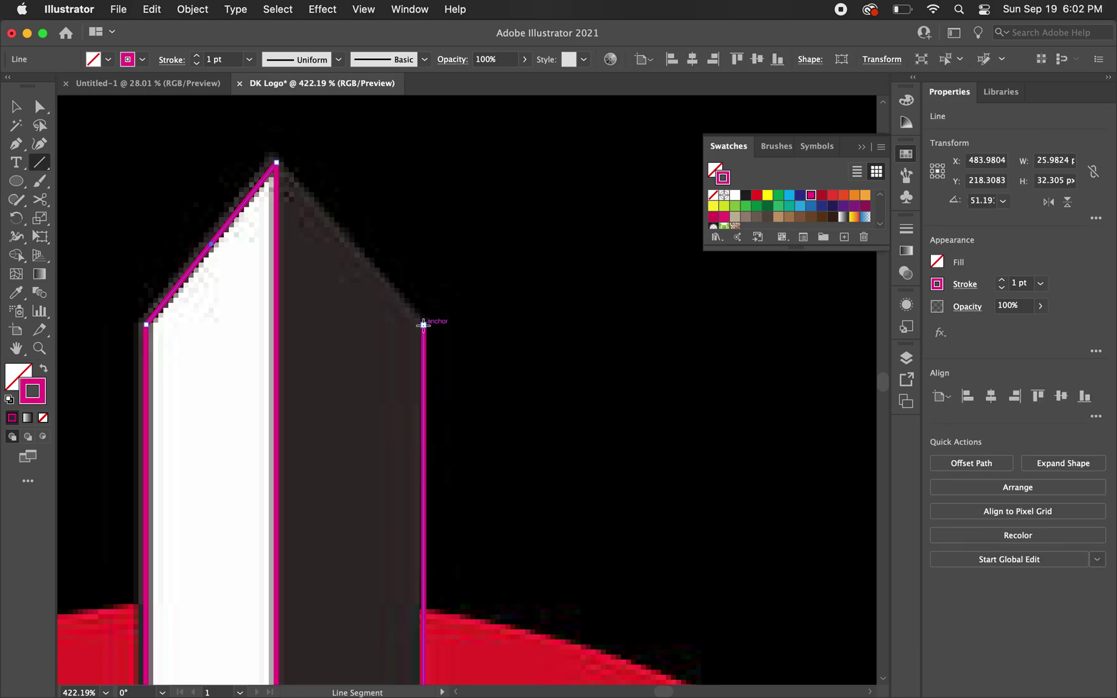
drag(423, 324, 276, 163)
scroll(391, 195, down, 6)
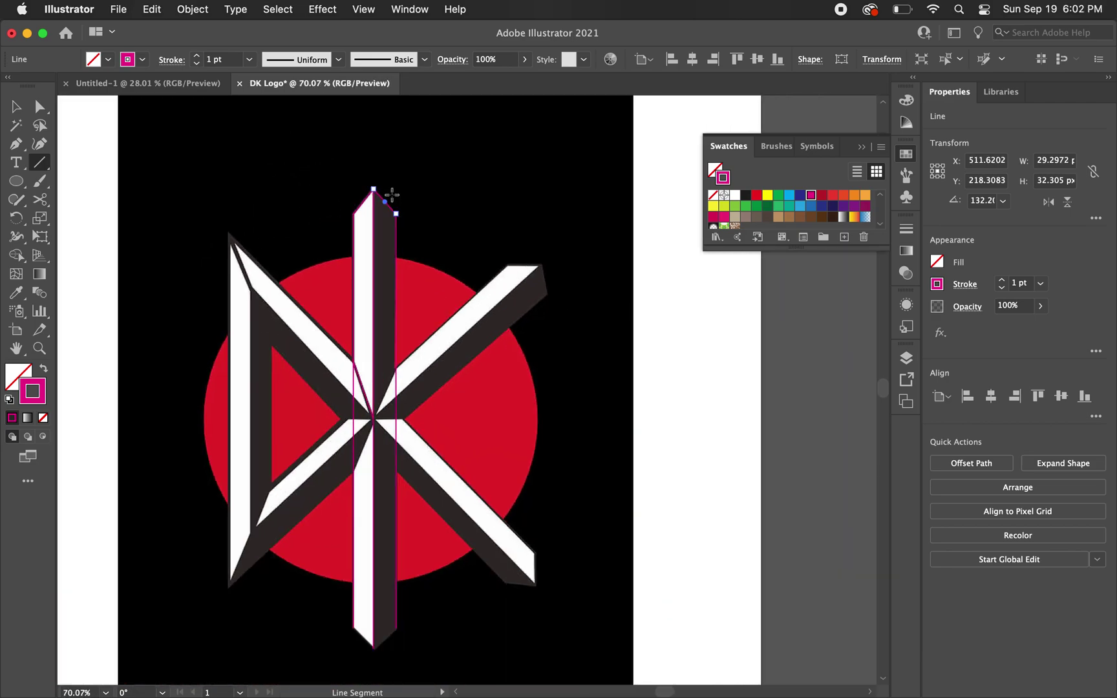
Step: Draw a line from the centre intersection up to the central bar's right edge
scroll(345, 370, up, 3)
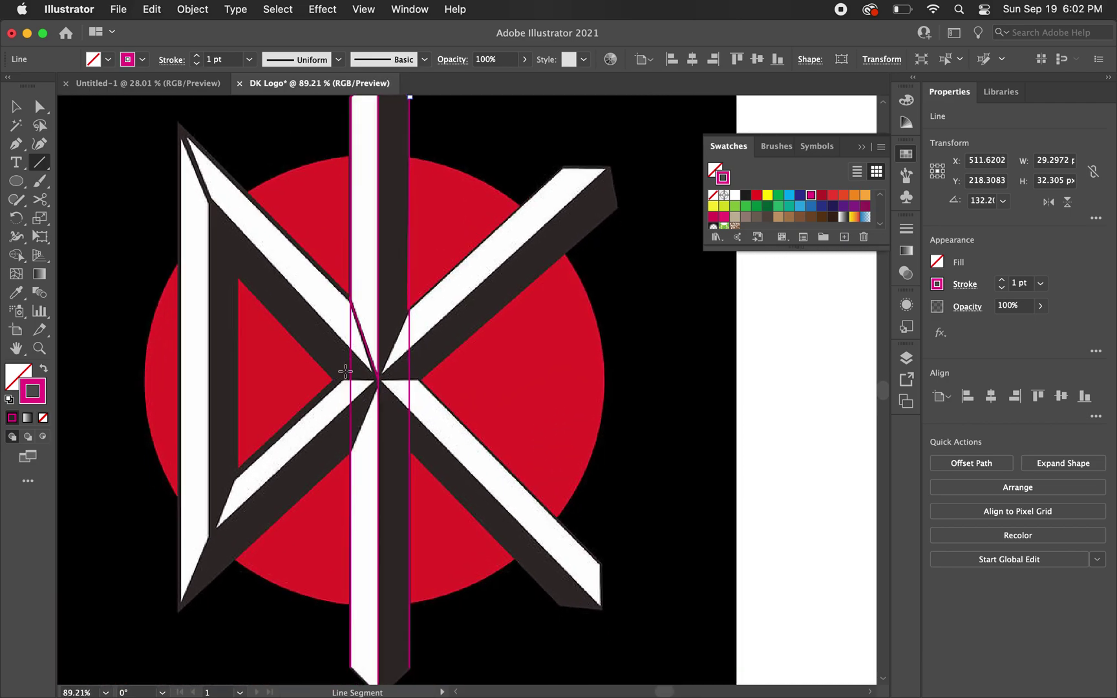
scroll(418, 304, up, 2)
scroll(345, 413, up, 3)
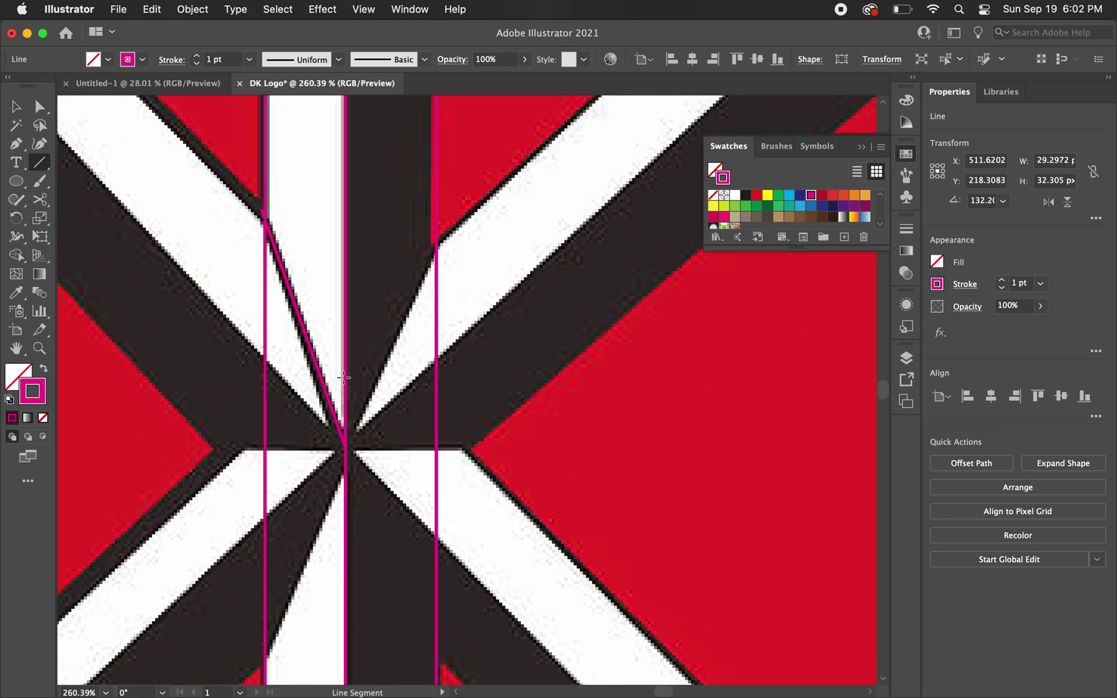
drag(345, 446, 436, 246)
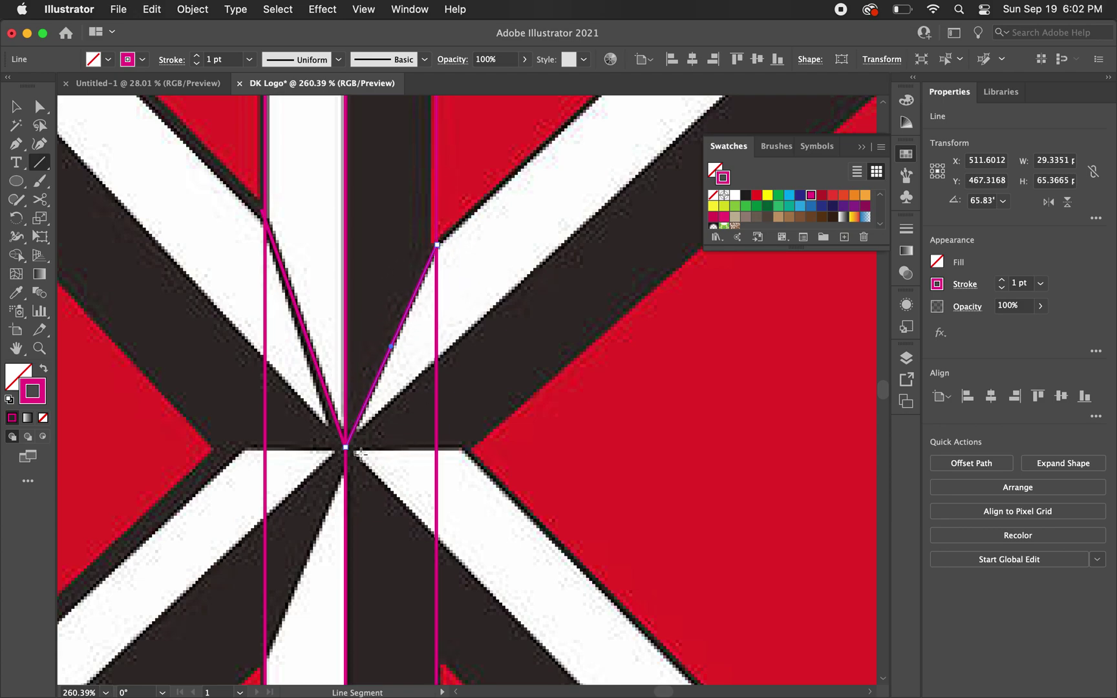
Step: Add a horizontal crossline through the centre and trace the upper-right arm's edge to it
scroll(464, 399, down, 3)
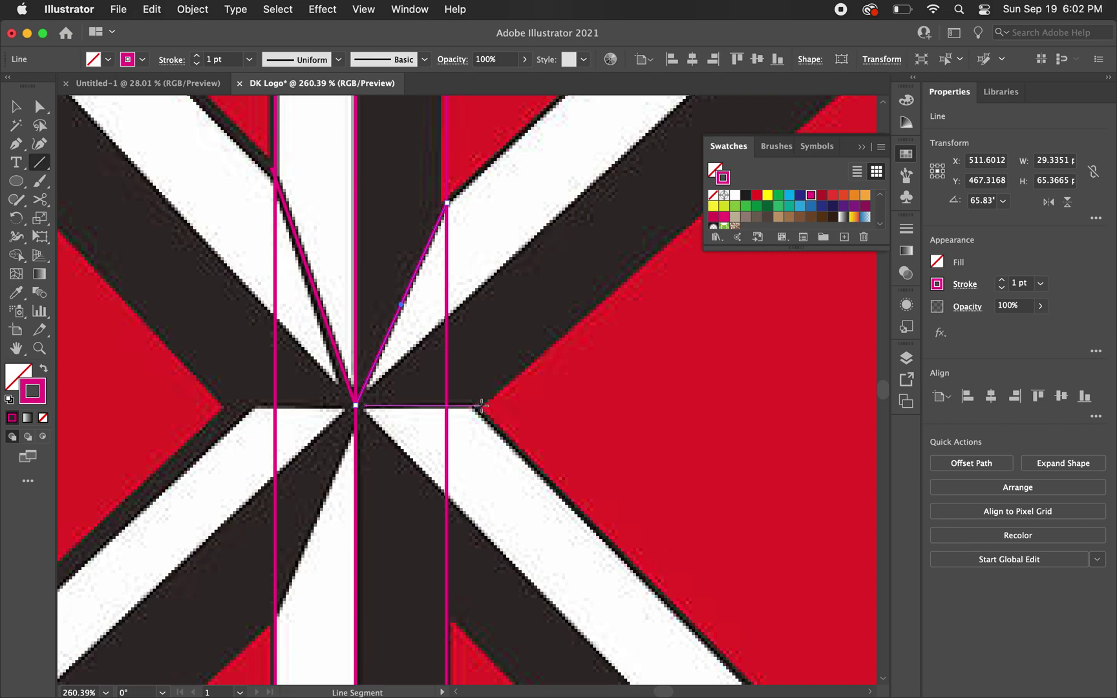
drag(355, 405, 221, 406)
scroll(249, 434, down, 2)
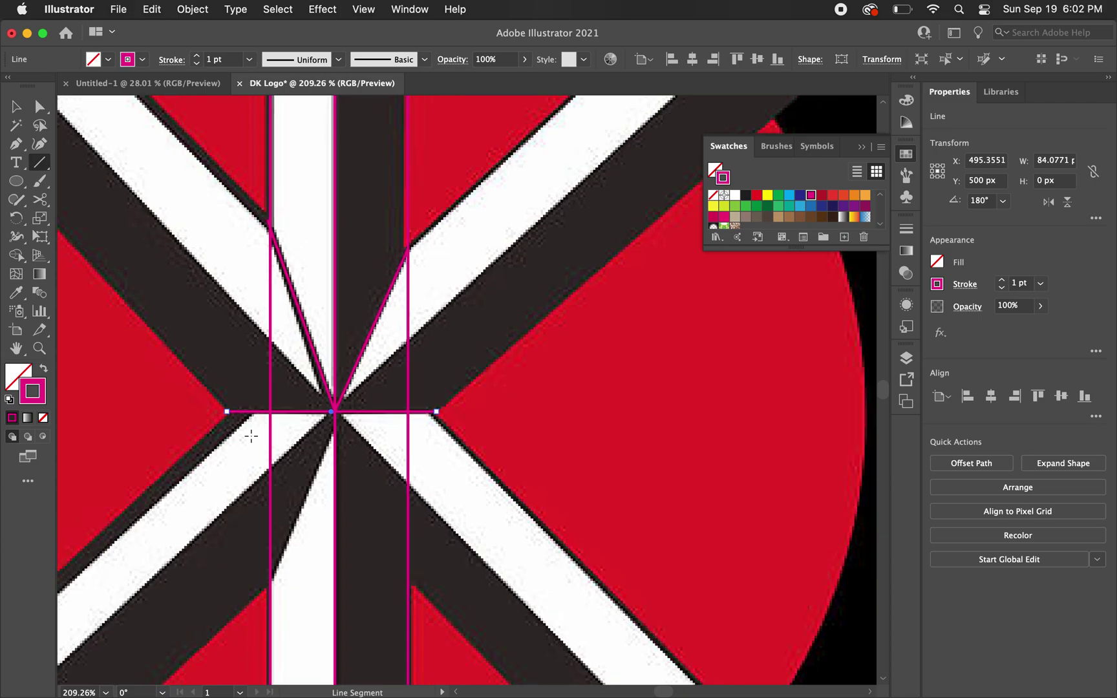
scroll(250, 436, down, 2)
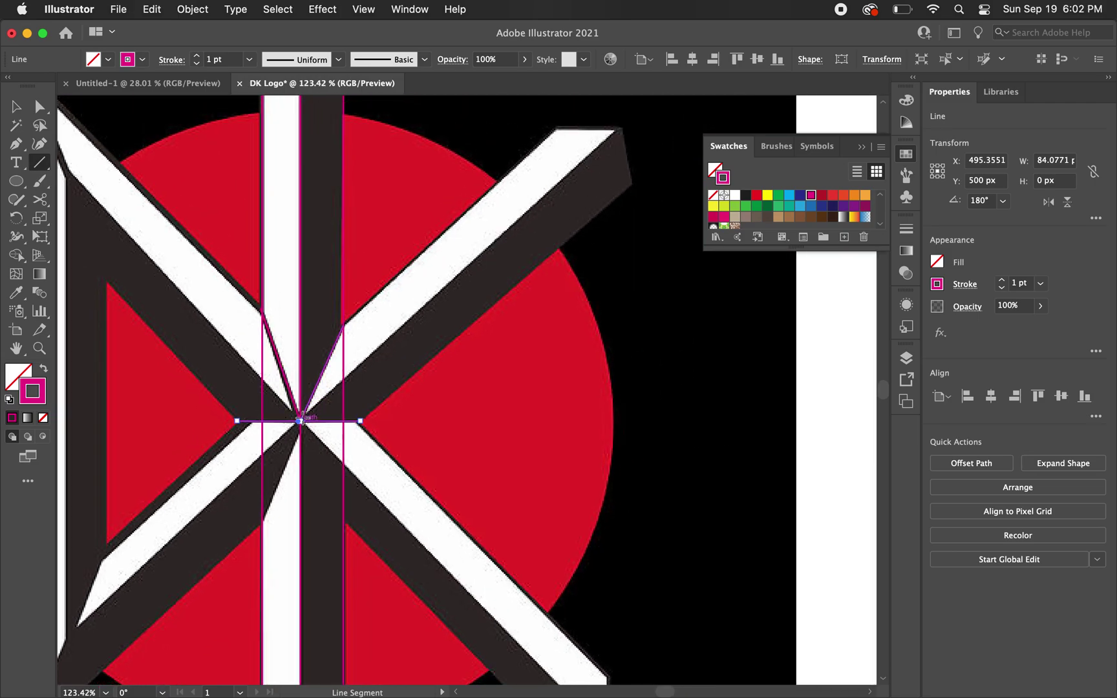
scroll(301, 420, down, 1)
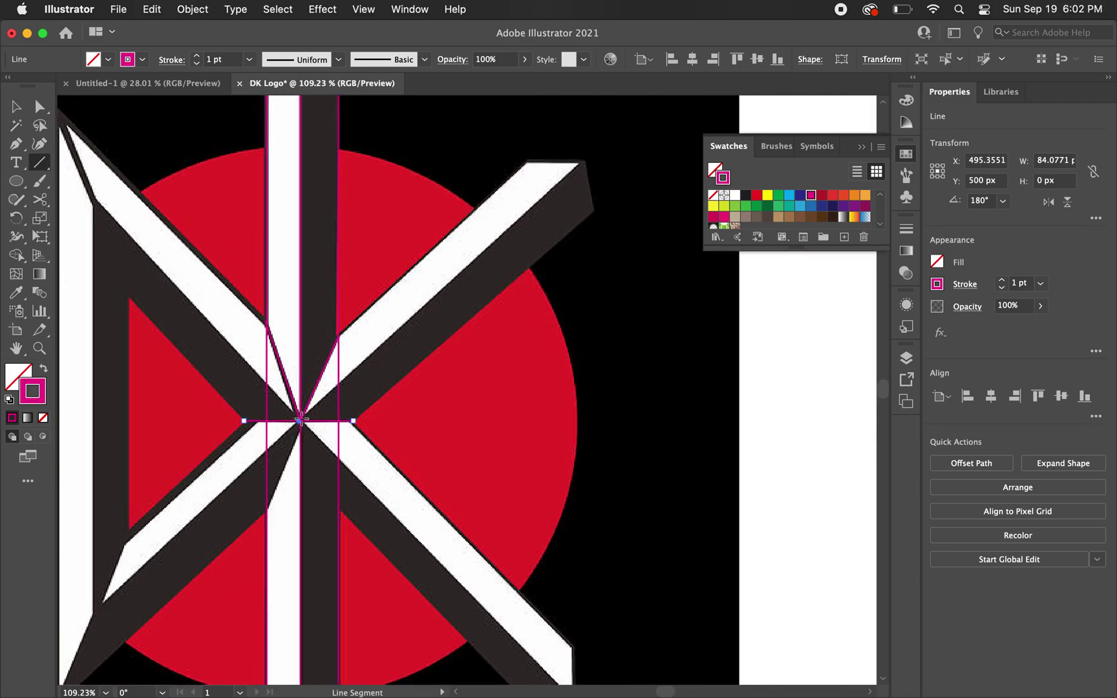
drag(583, 162, 301, 420)
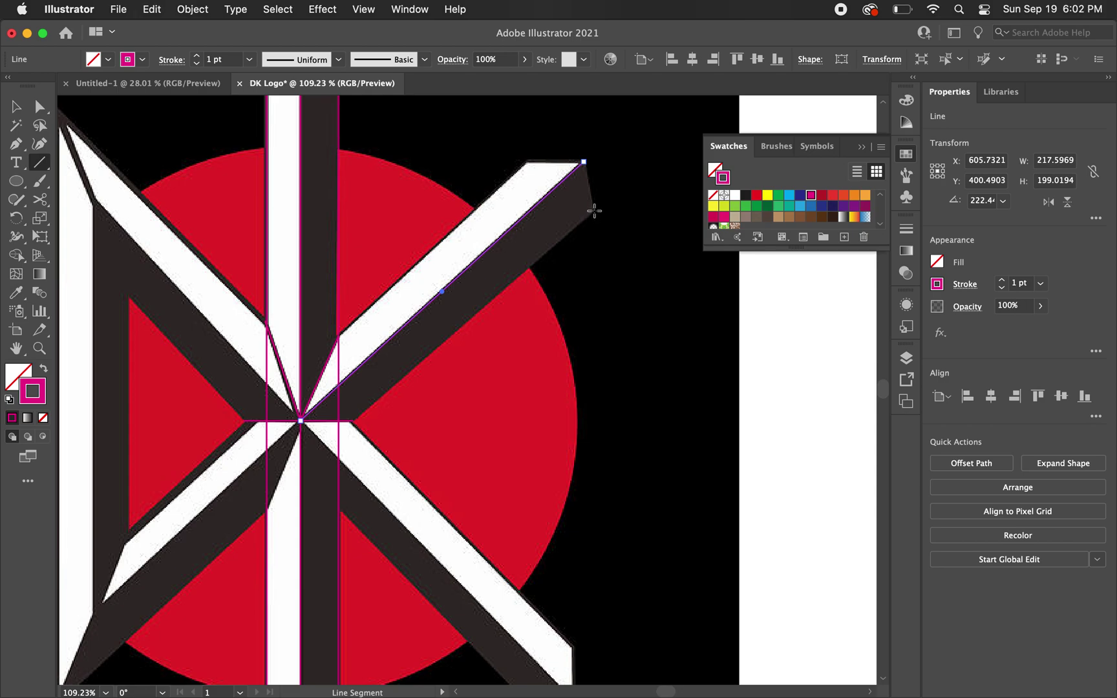
Step: Trace the upper-right arm's outer edge and all three sides of the D's inner triangle
drag(594, 211, 354, 420)
scroll(278, 447, down, 1)
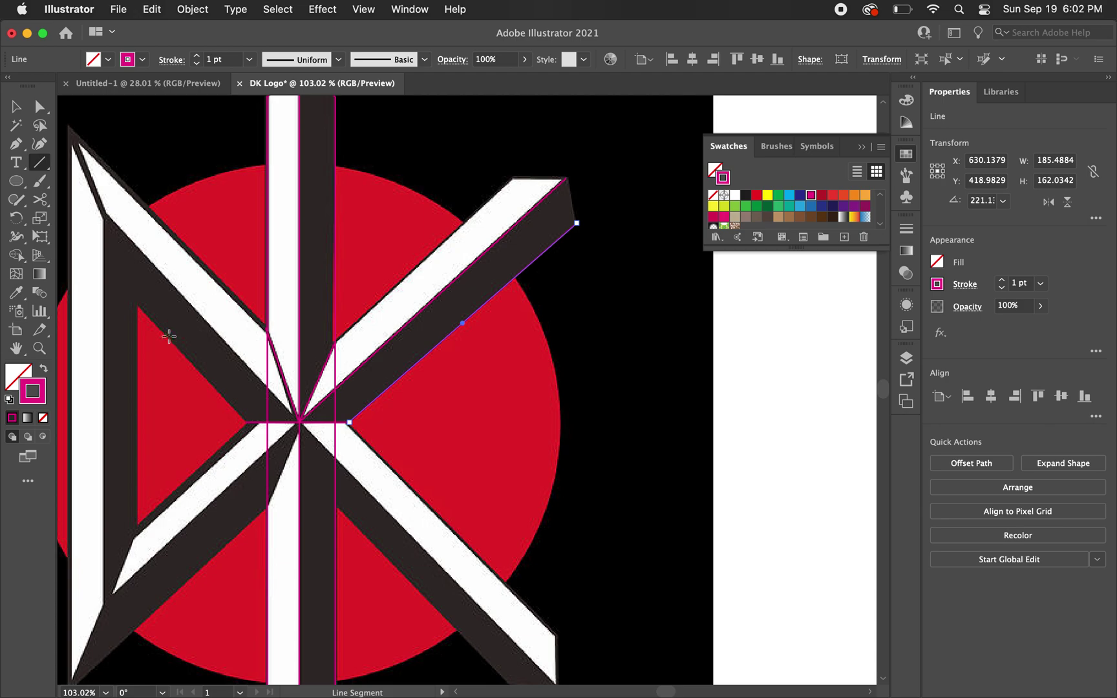
drag(137, 303, 246, 422)
drag(137, 524, 245, 422)
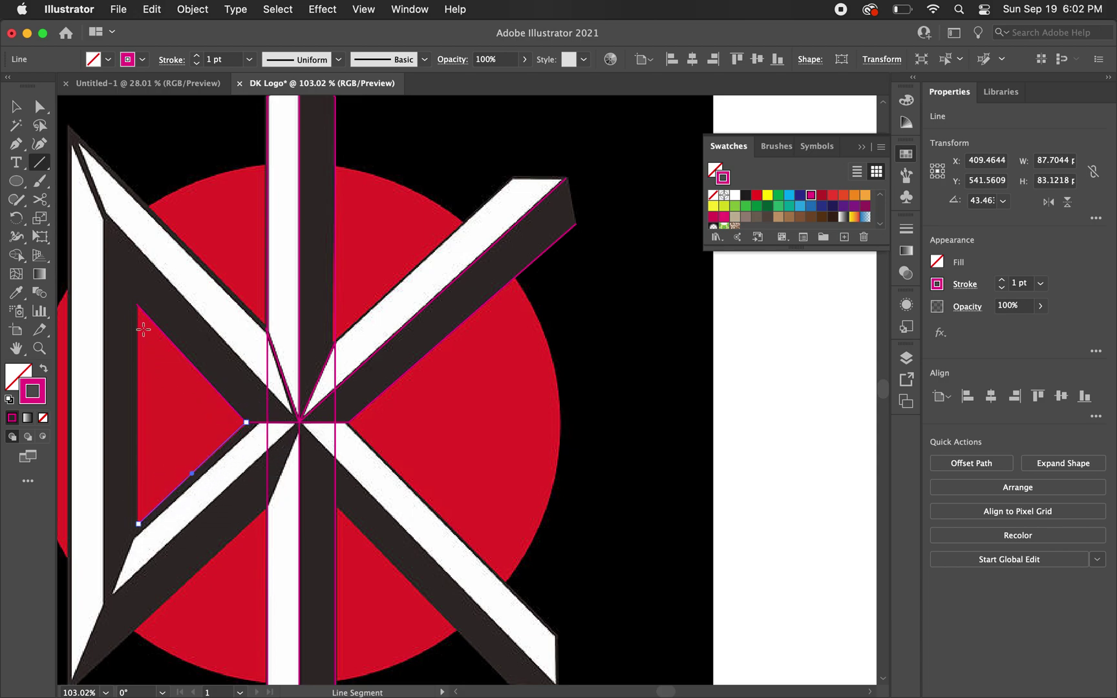
drag(137, 303, 138, 524)
Step: Trace the D's upper diagonal and the upper-right arm's inner edge to the bar
scroll(118, 520, left, 2)
scroll(118, 520, left, 3)
scroll(118, 520, down, 1)
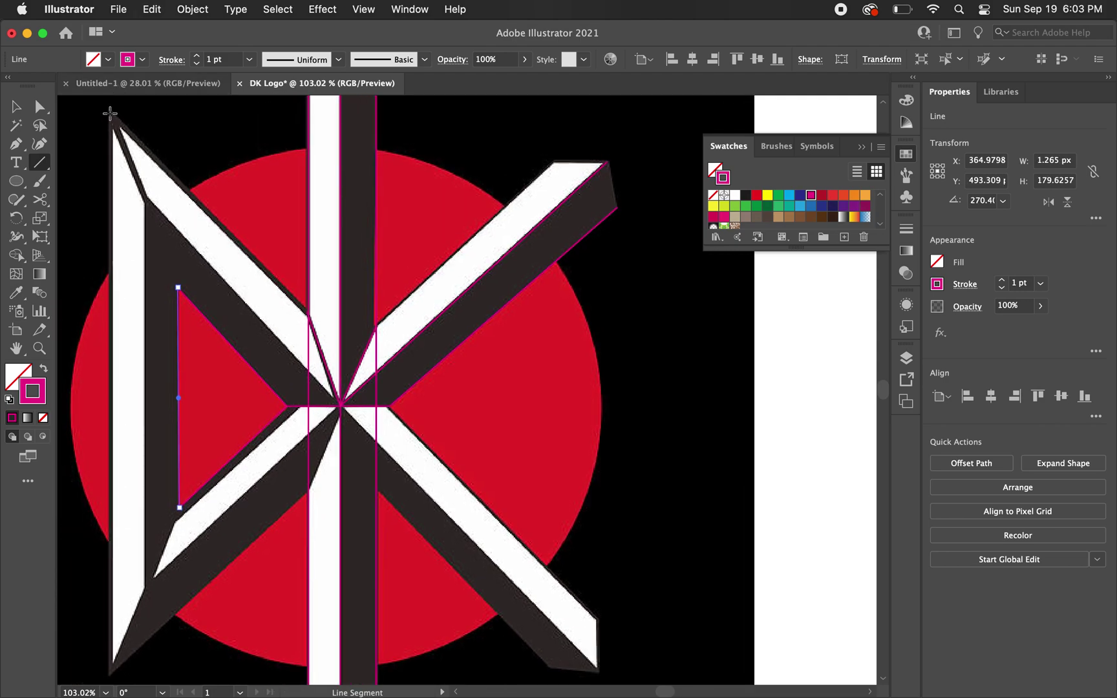
drag(110, 113, 307, 312)
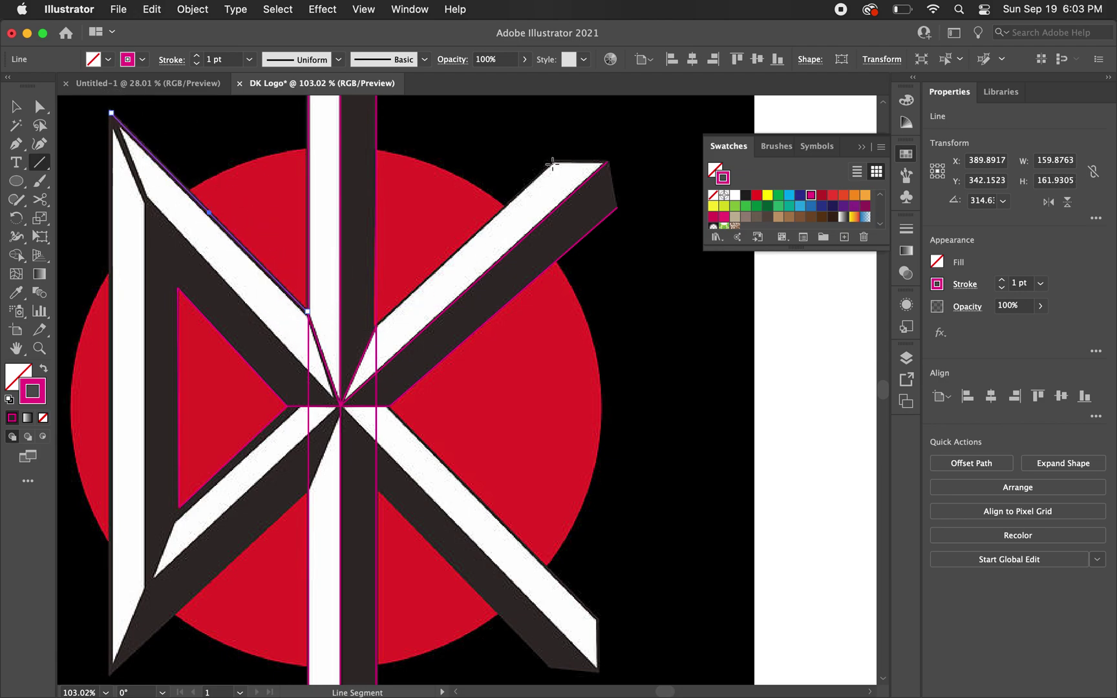
drag(554, 160, 376, 323)
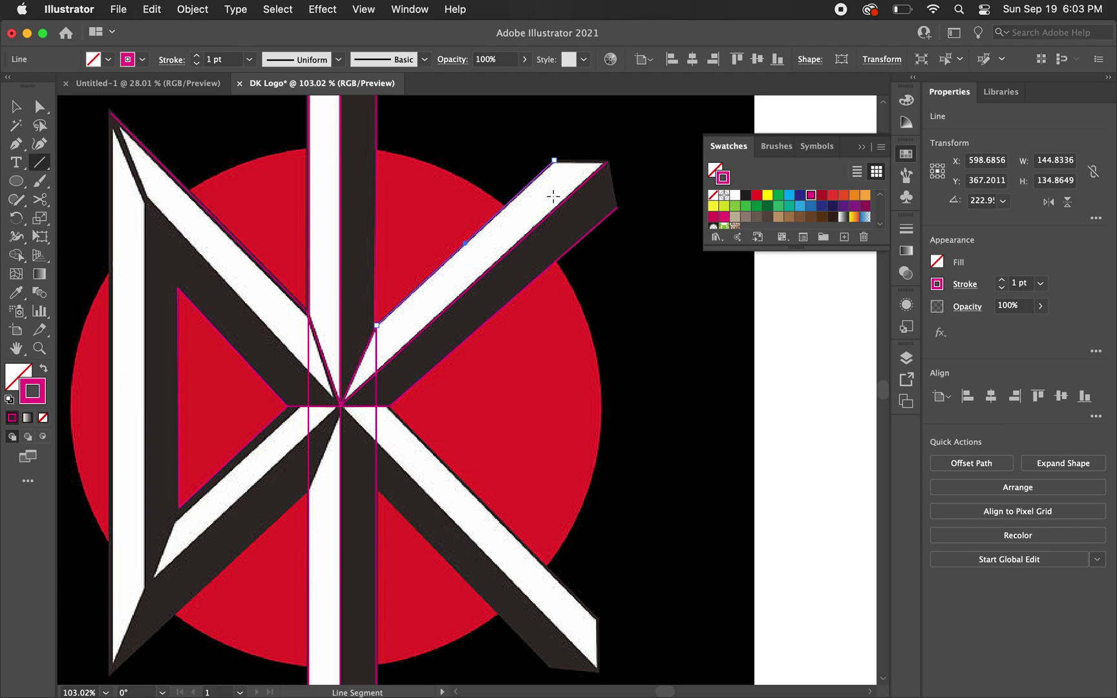
Step: Close the upper-right arm's slanted end and top edge, and trace the lower-right arm's top edge
scroll(595, 184, up, 1)
scroll(614, 190, up, 3)
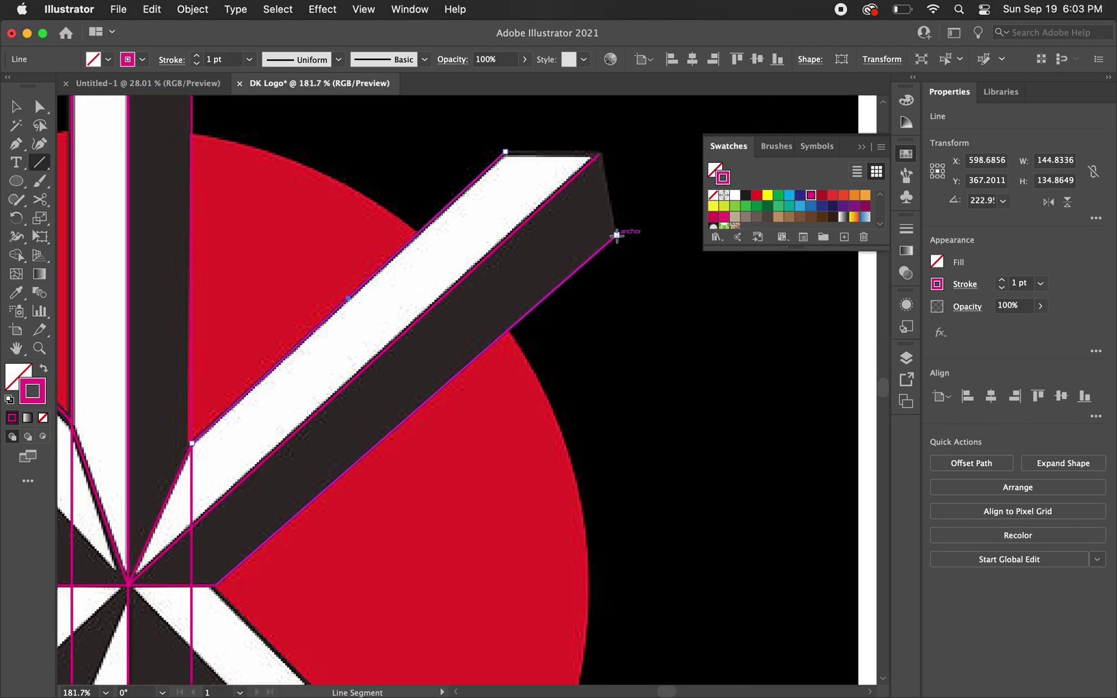
drag(616, 234, 599, 154)
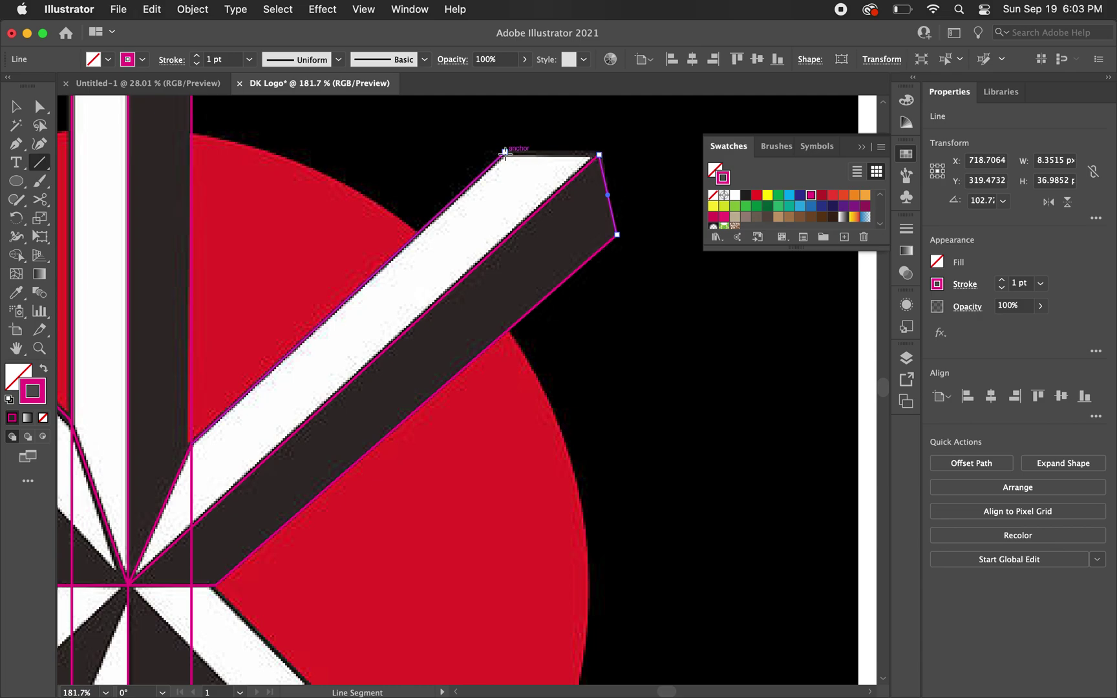
drag(505, 152, 600, 156)
scroll(599, 155, down, 3)
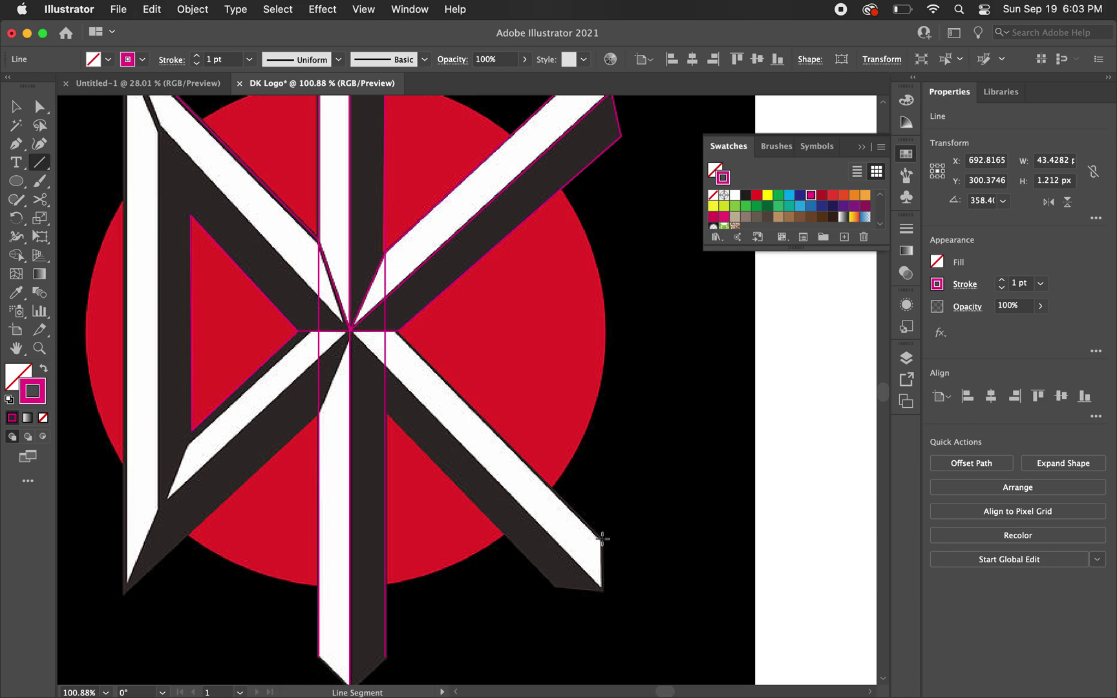
drag(602, 538, 399, 330)
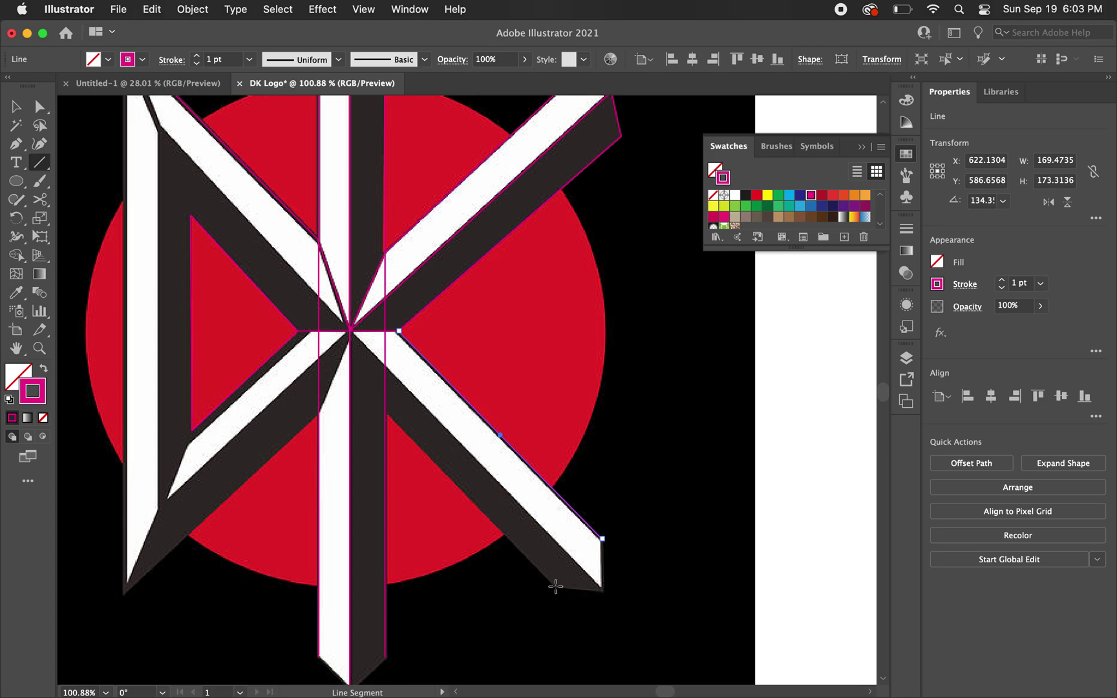
Step: Trace the lower-right arm's inner and outer edges plus its bottom and vertical end edges
drag(555, 587, 384, 413)
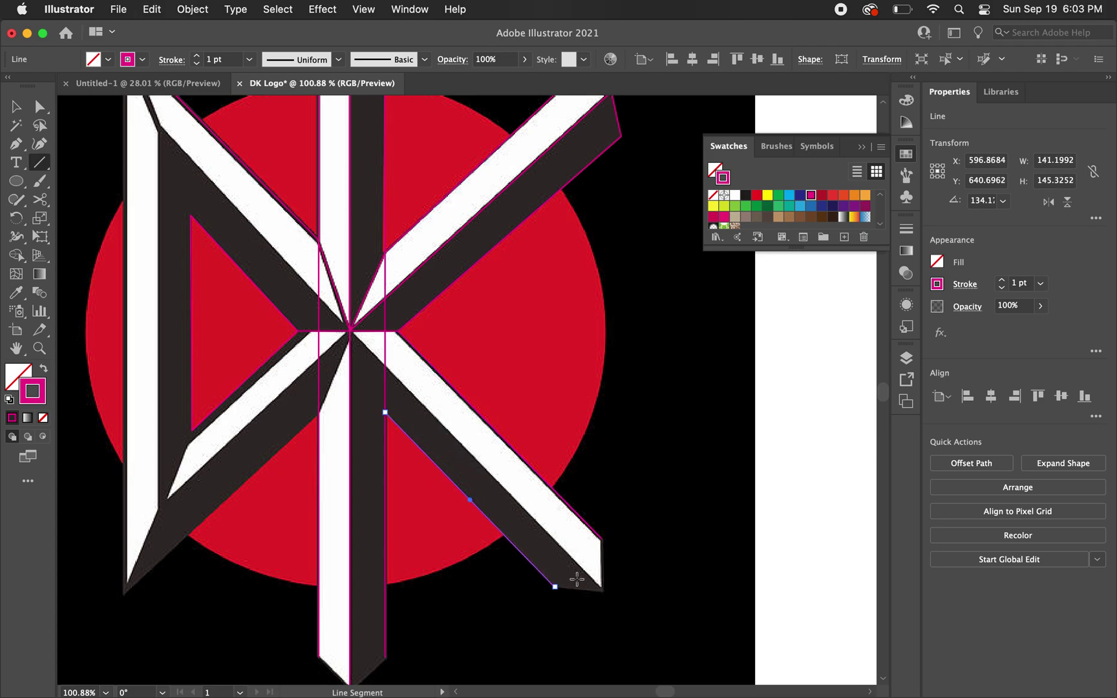
drag(602, 591, 349, 331)
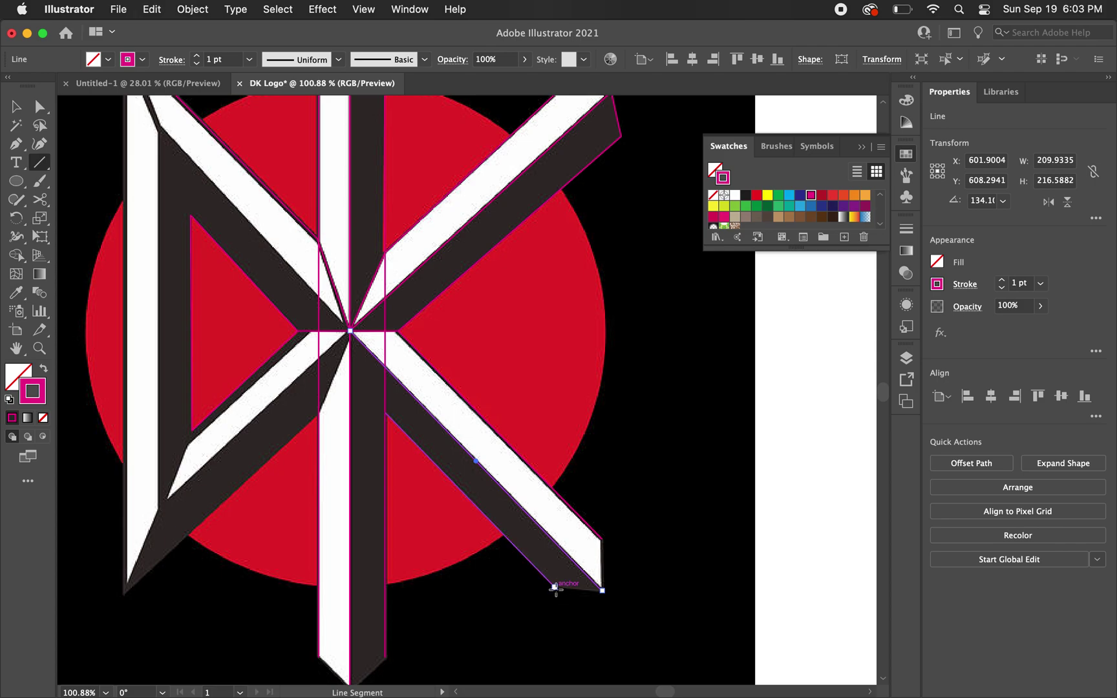
drag(554, 587, 602, 590)
drag(602, 539, 602, 590)
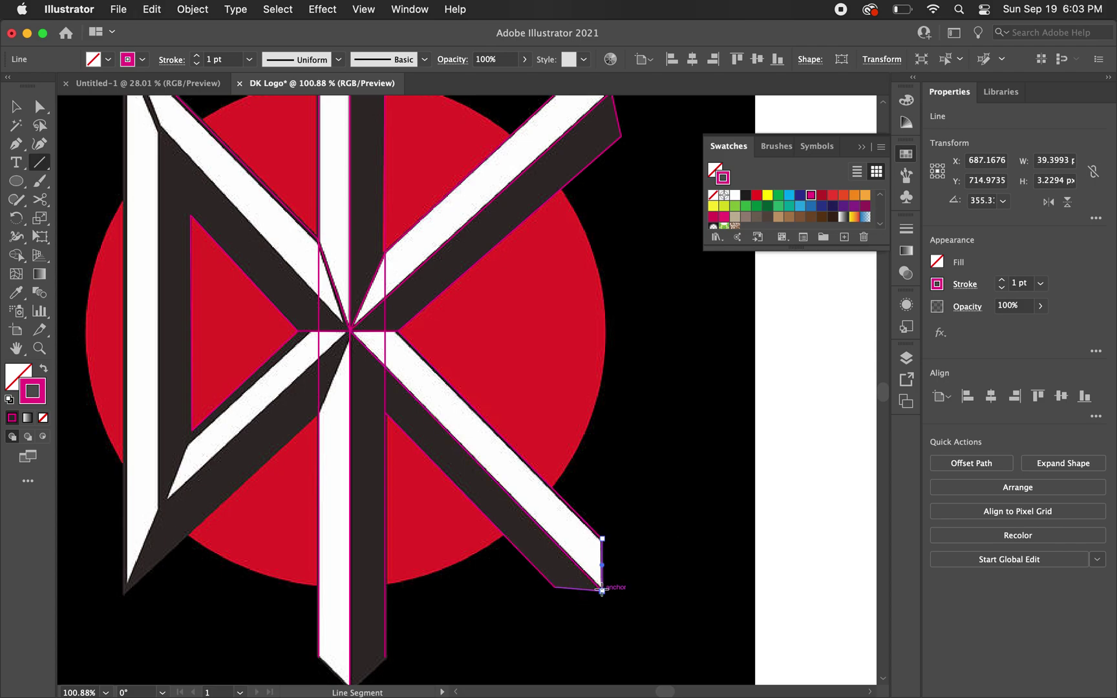
Step: Trace the slant of the central bar's pointed bottom and the D's lower diagonal
scroll(459, 582, down, 5)
scroll(459, 581, left, 2)
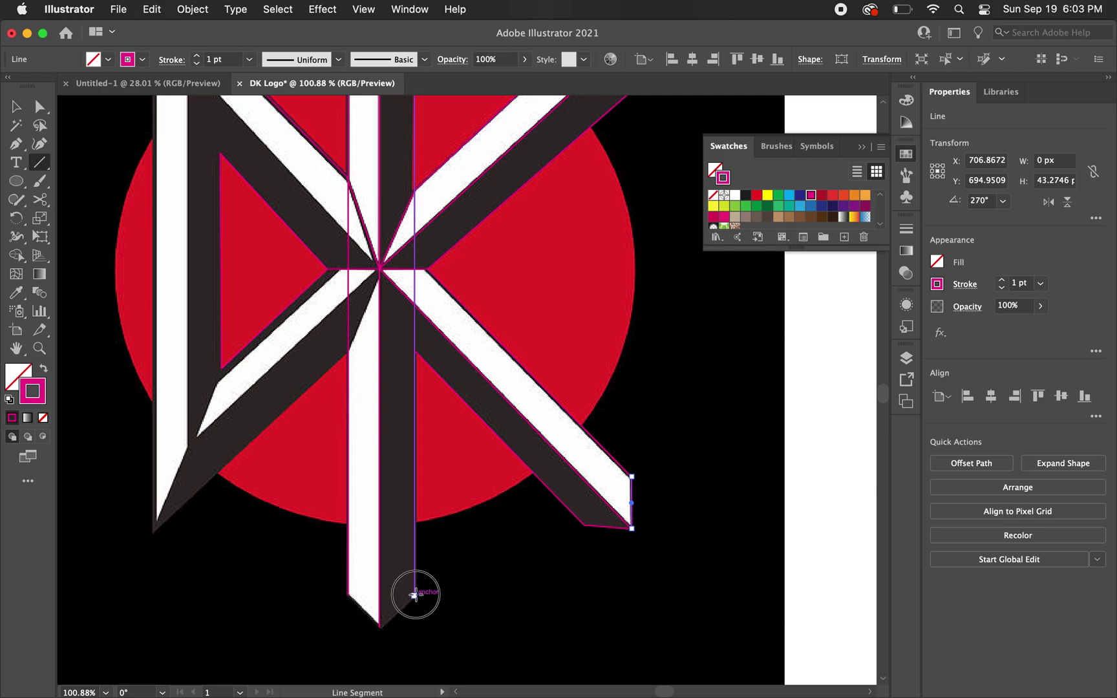
mouse_move(414, 595)
mouse_down()
mouse_move(379, 626)
mouse_move(375, 613)
mouse_move(379, 627)
mouse_up()
scroll(235, 531, up, 3)
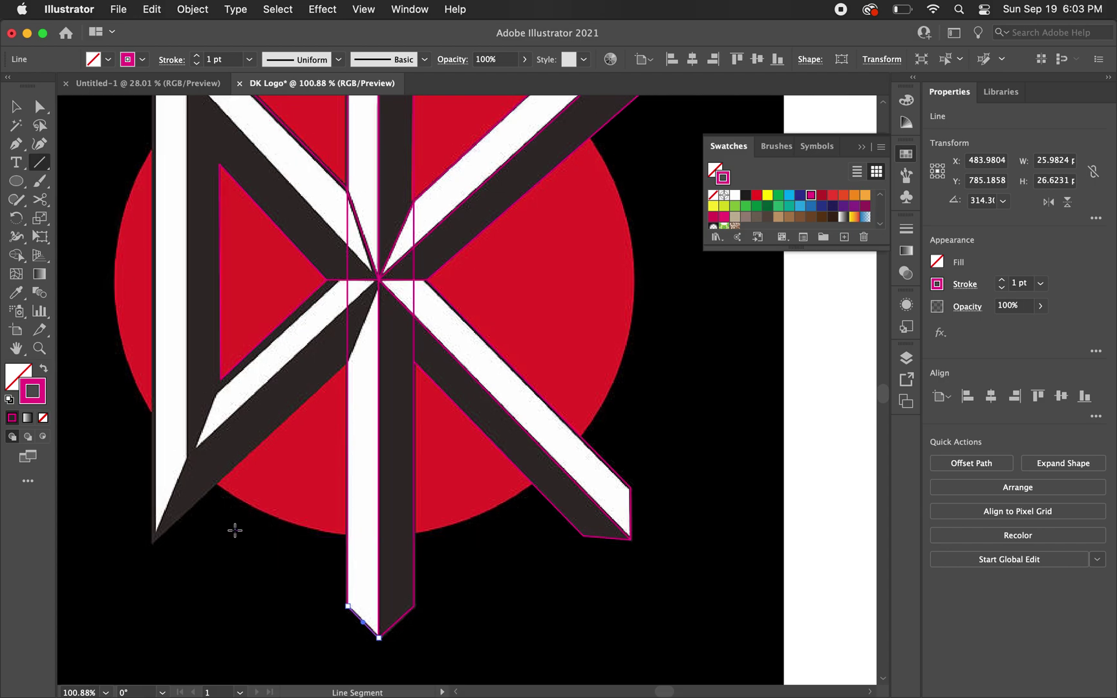
drag(149, 554, 345, 377)
Step: Trace the D's left vertical edge and the edge line down its left bar to the lower corner
scroll(224, 411, down, 3)
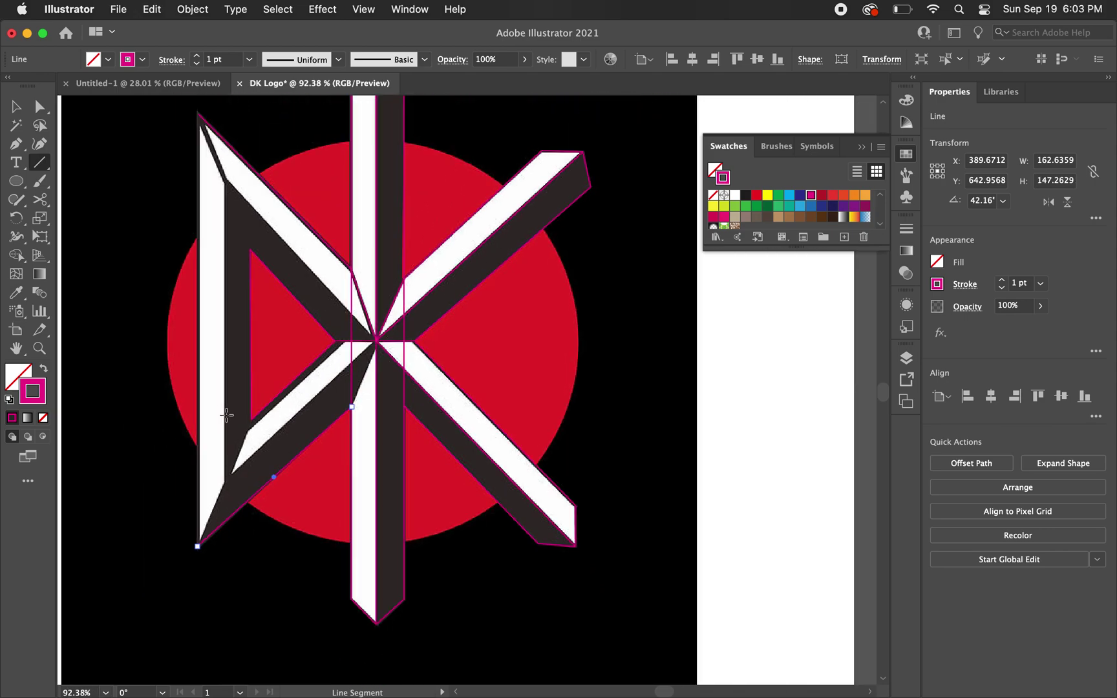
drag(201, 146, 201, 533)
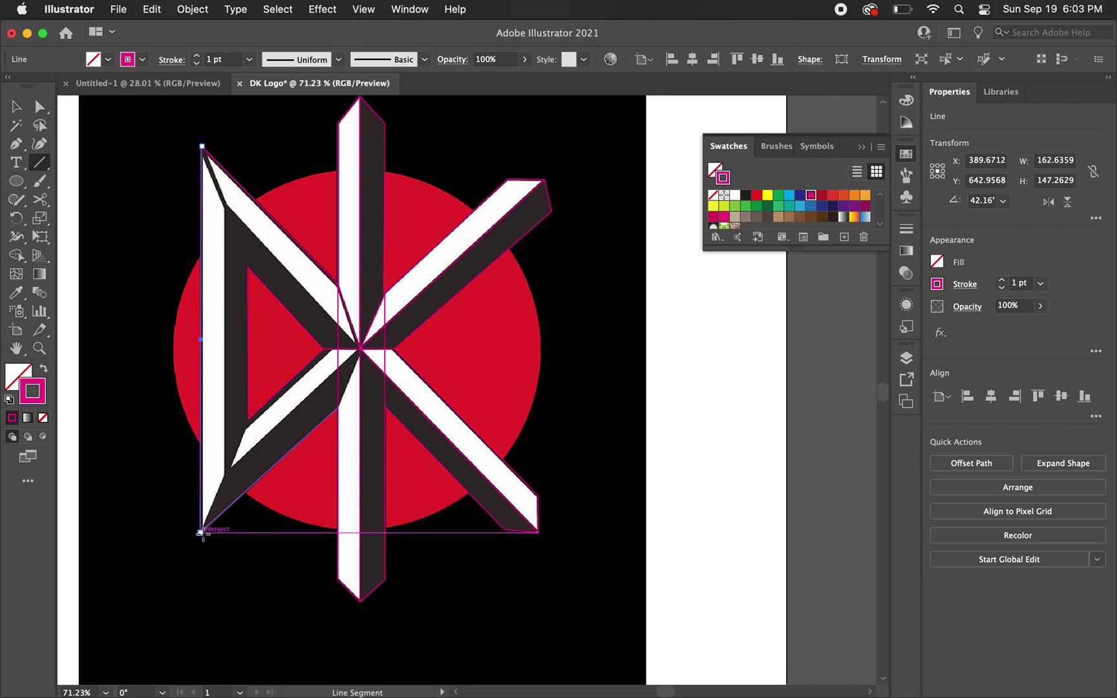
scroll(213, 401, up, 2)
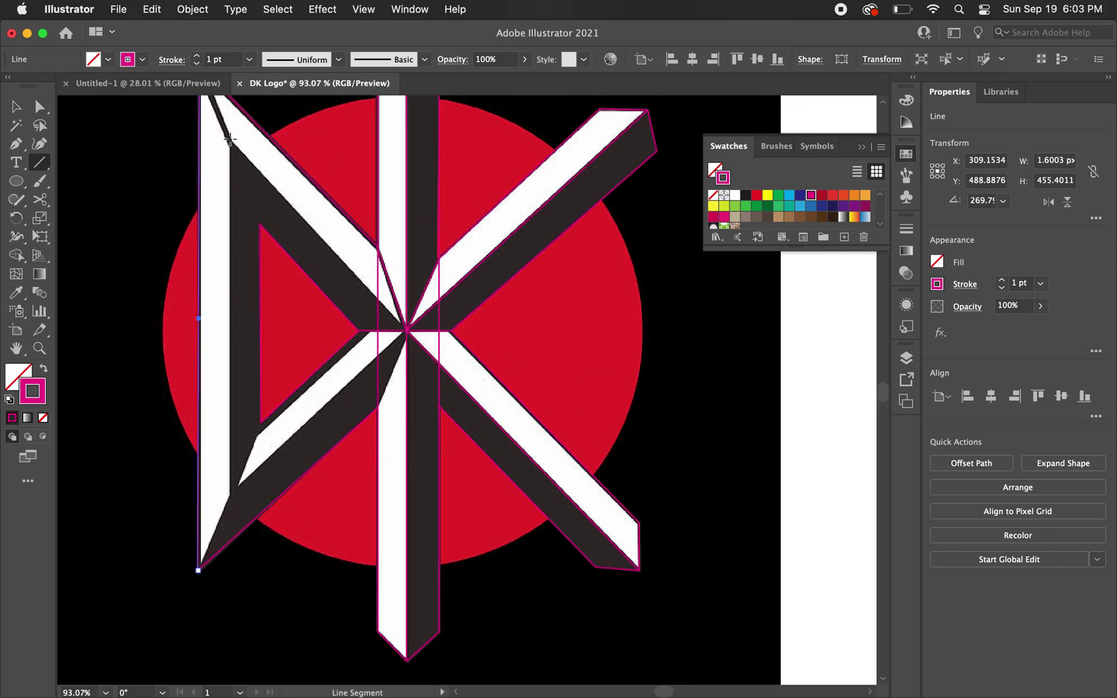
drag(230, 144, 225, 360)
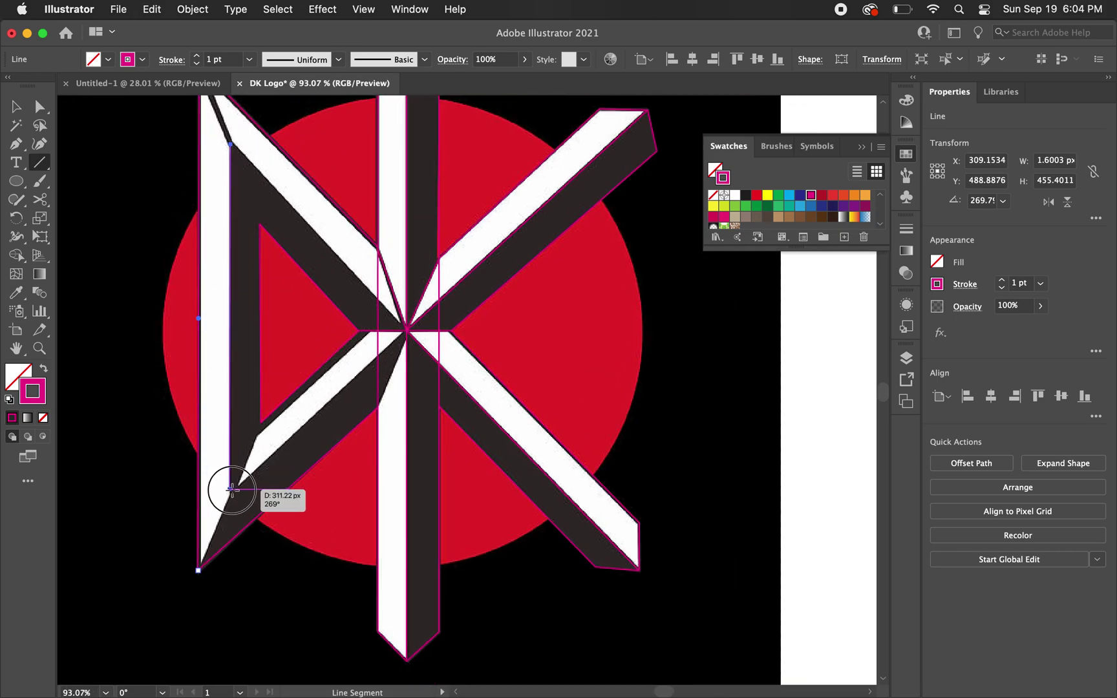
drag(232, 490, 230, 500)
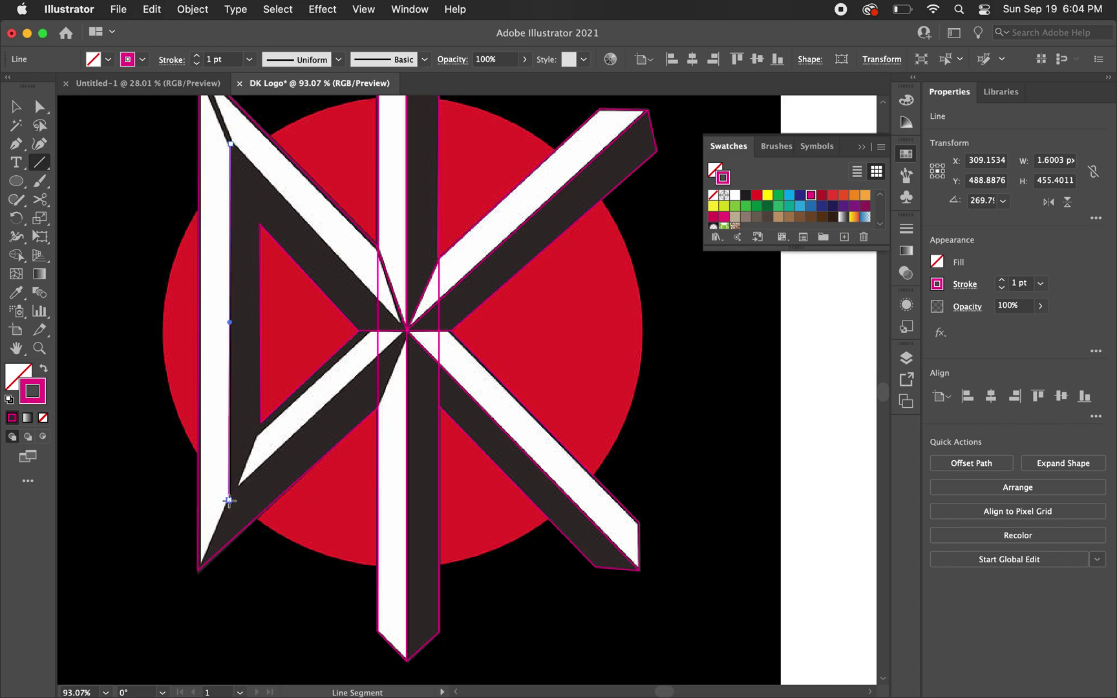
Step: Draw a short line from the D's top-left corner and connect its end to the centre intersection
scroll(264, 329, up, 2)
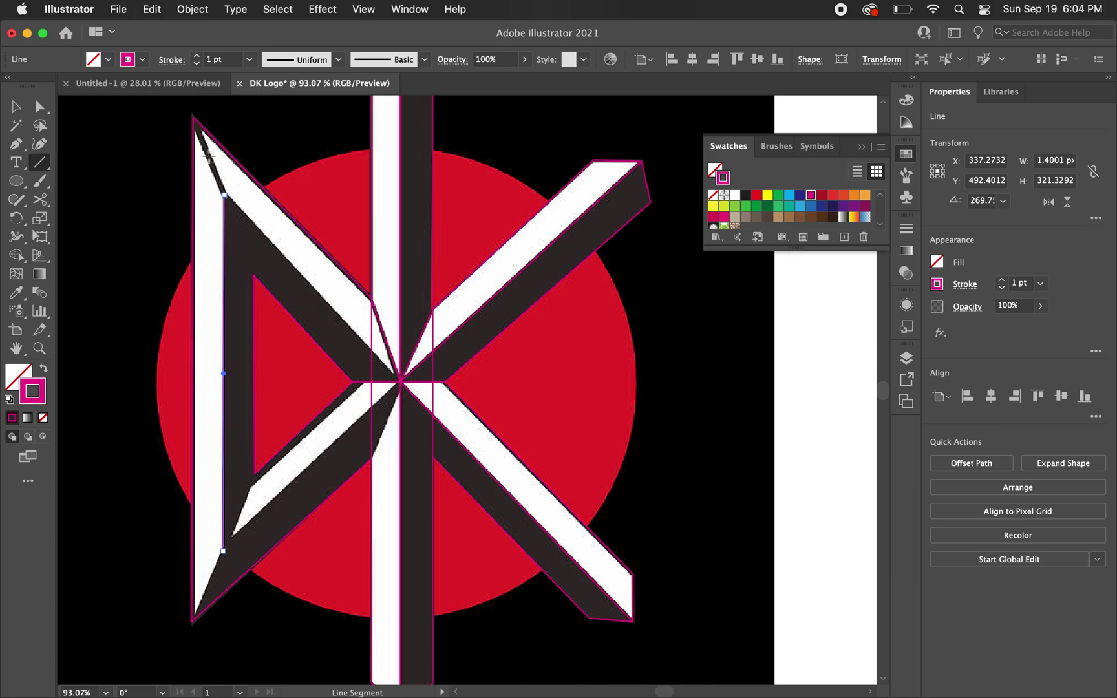
drag(194, 117, 225, 194)
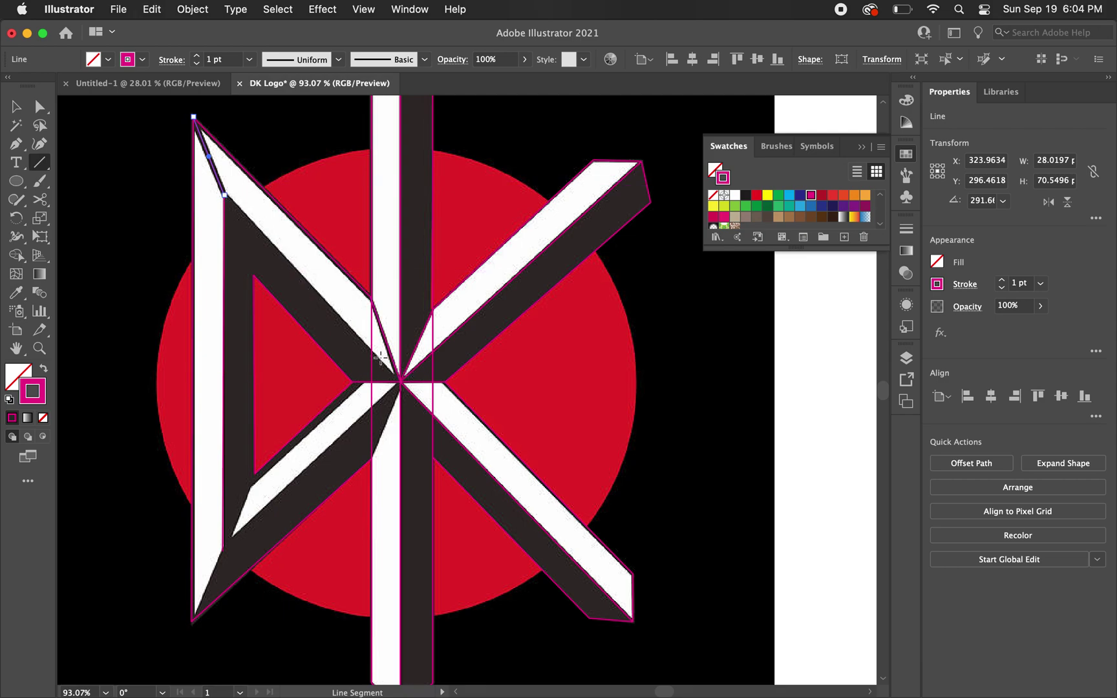
drag(400, 381, 224, 194)
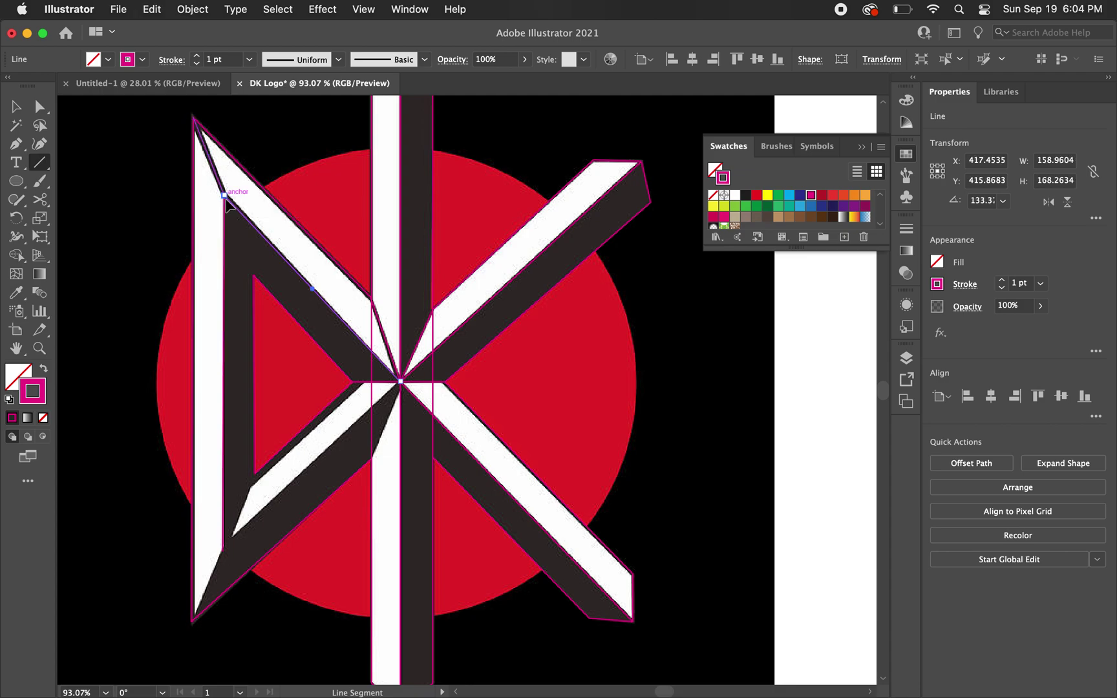
Step: Draw lines from the D's lower-left corner to the centre and up from the bottom anchor
scroll(267, 295, up, 3)
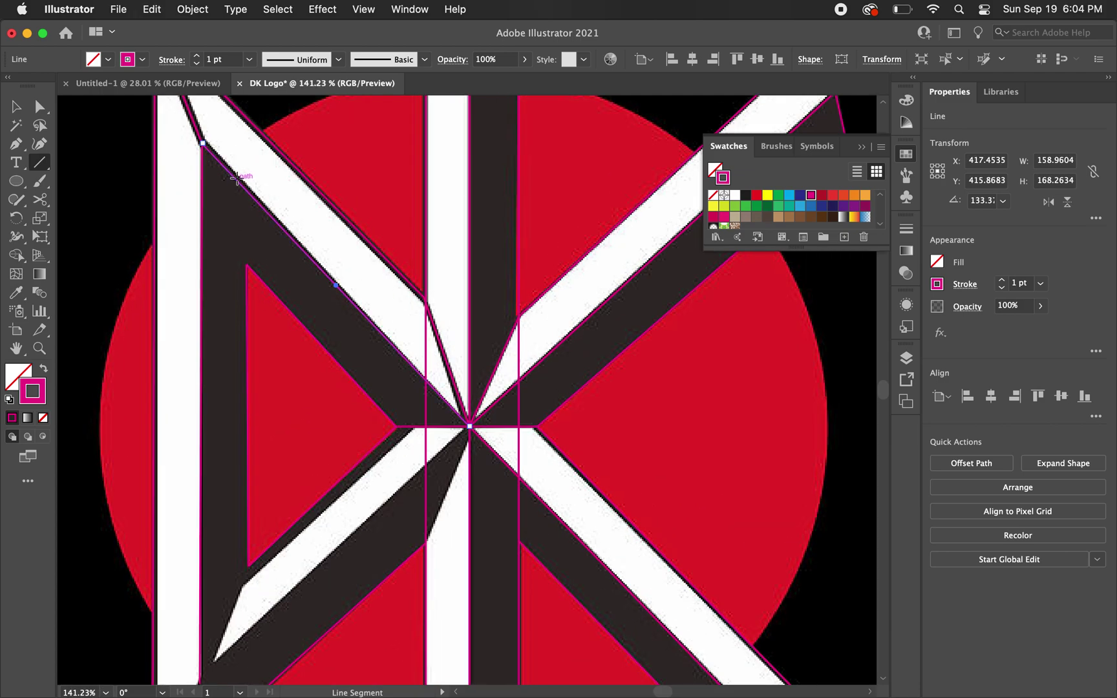
scroll(222, 252, down, 2)
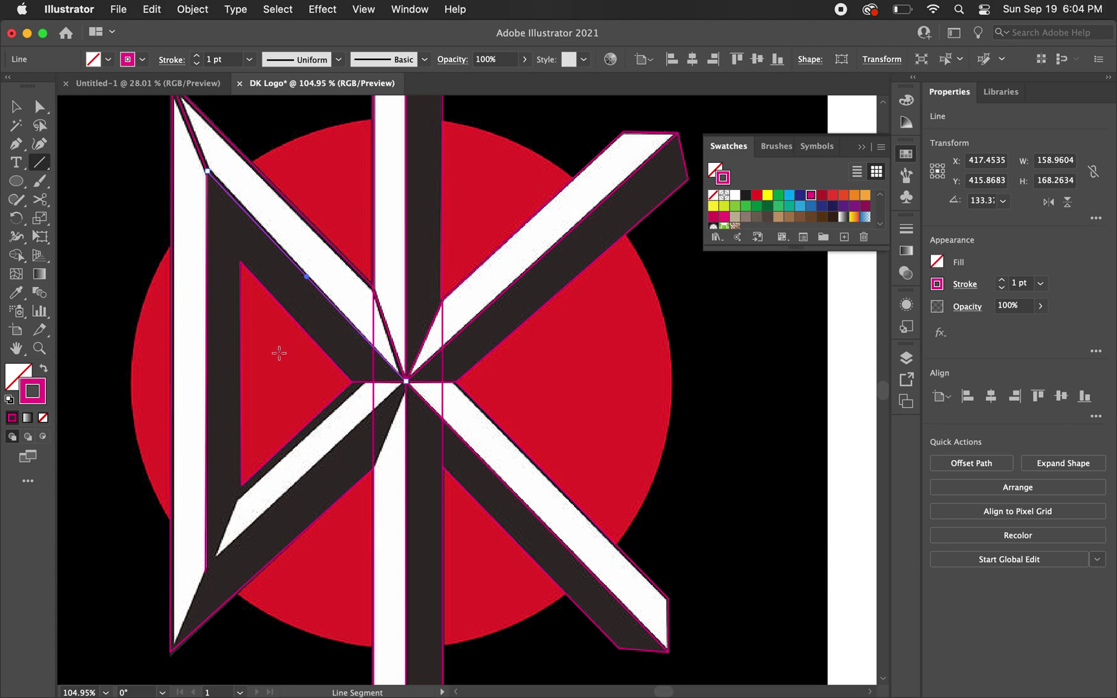
scroll(282, 386, down, 1)
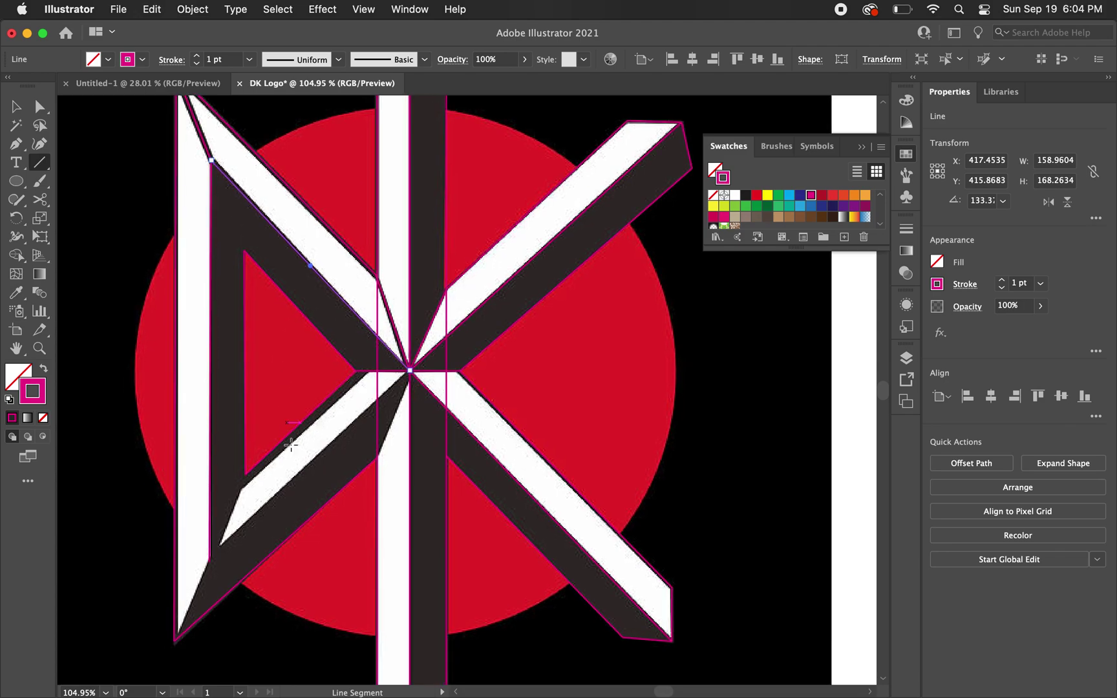
drag(210, 561, 410, 370)
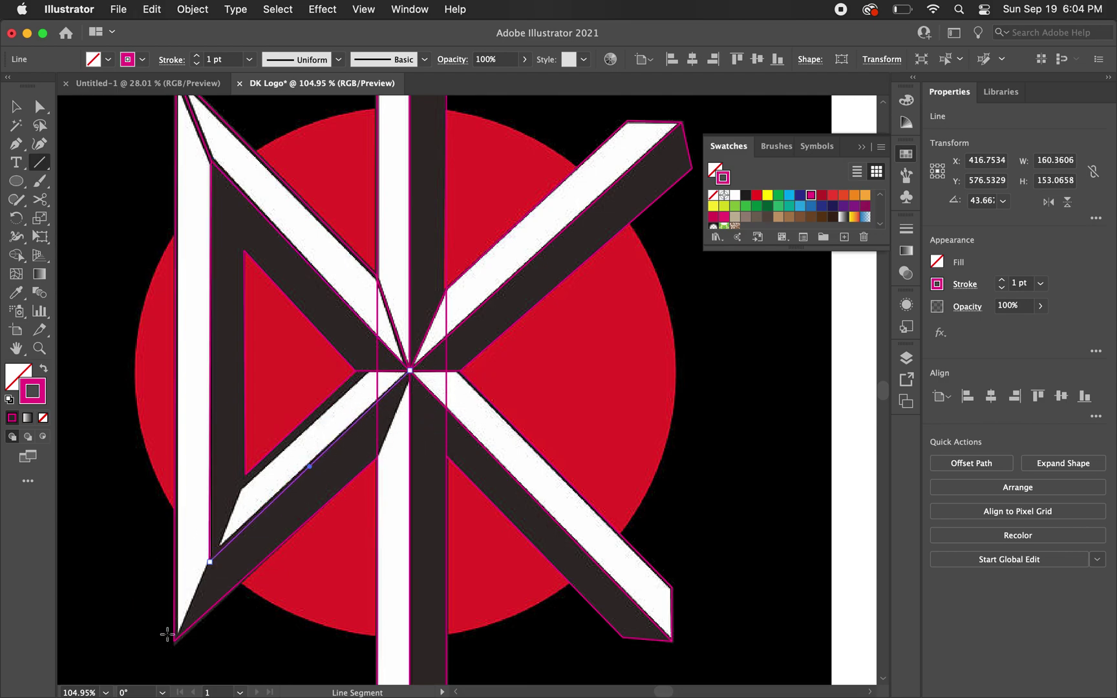
scroll(176, 637, up, 3)
drag(178, 643, 300, 359)
key(a)
Step: Zoom in and out to check the last traced line meets the D's inner corner
scroll(304, 365, up, 3)
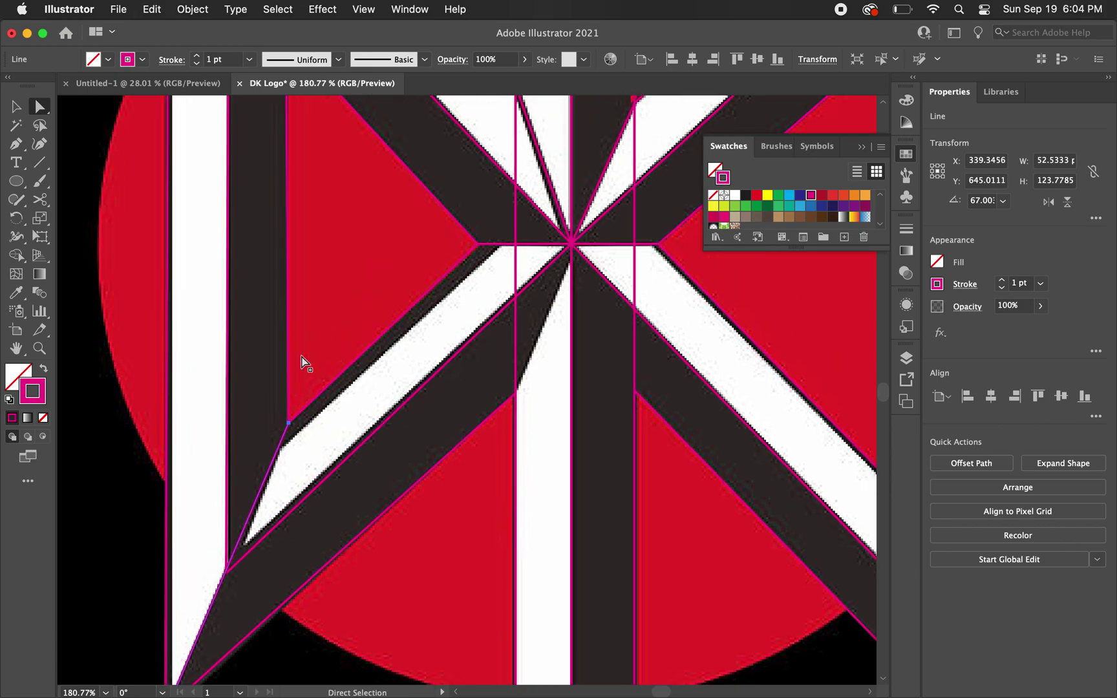
scroll(349, 291, down, 5)
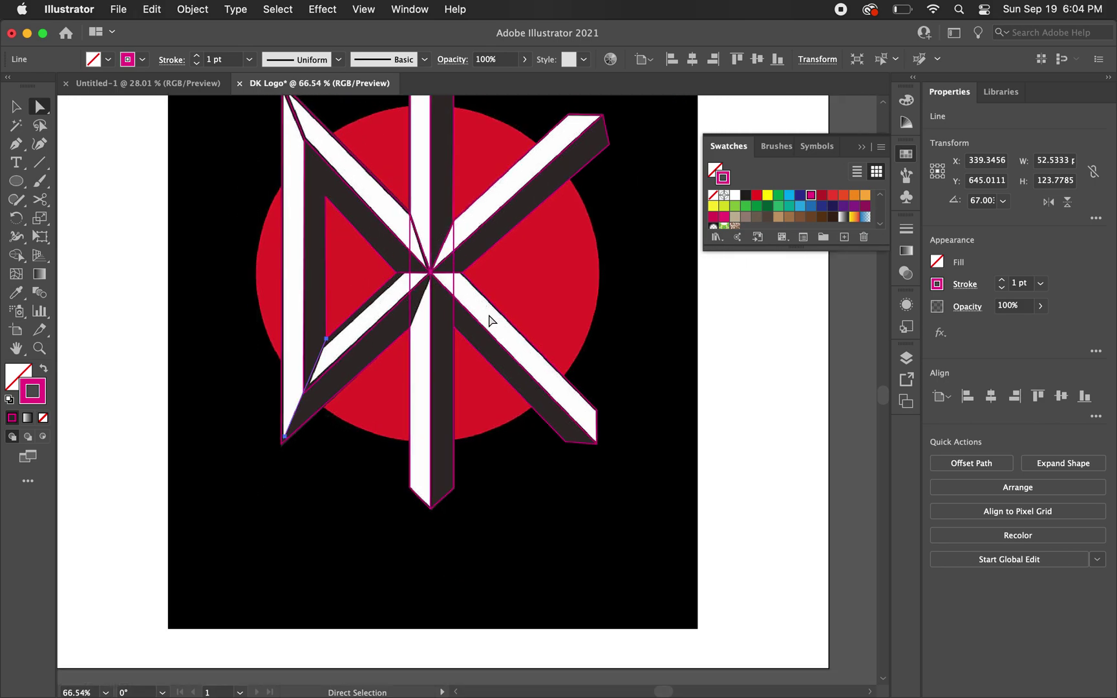
scroll(489, 320, up, 3)
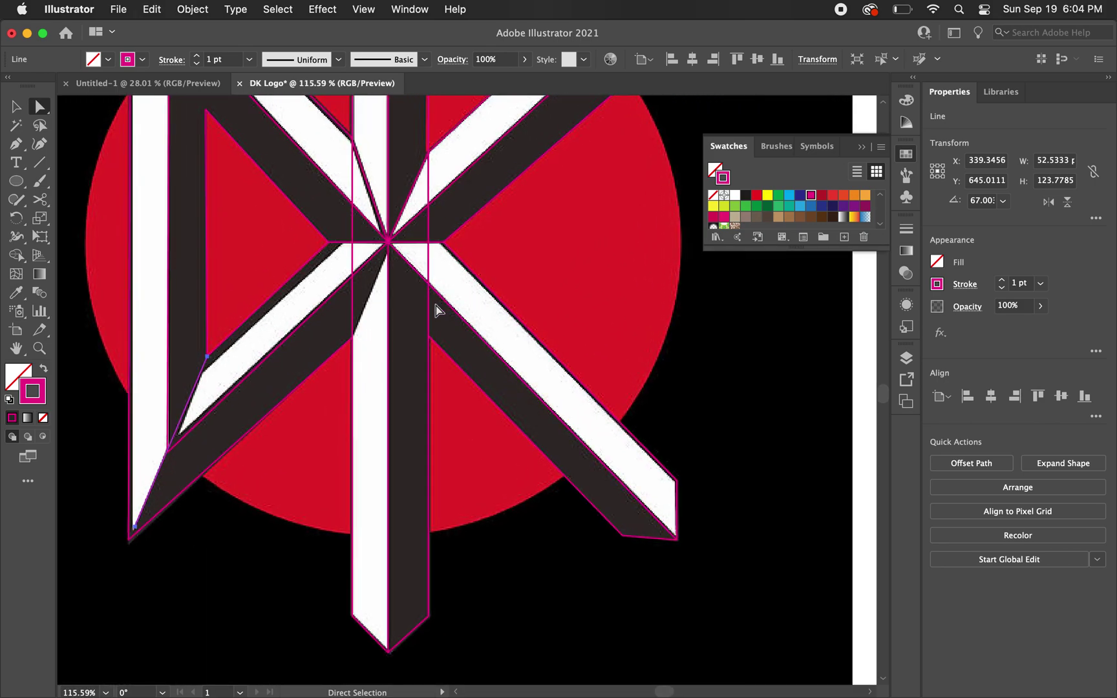
scroll(416, 290, up, 1)
scroll(416, 291, down, 3)
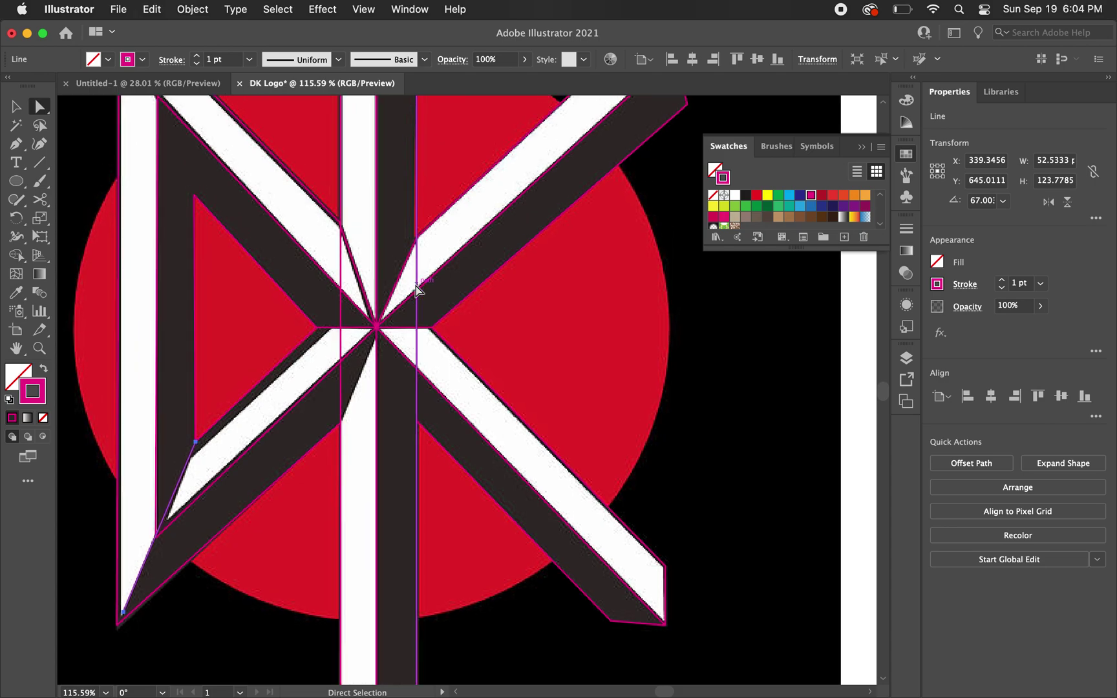
scroll(325, 261, down, 2)
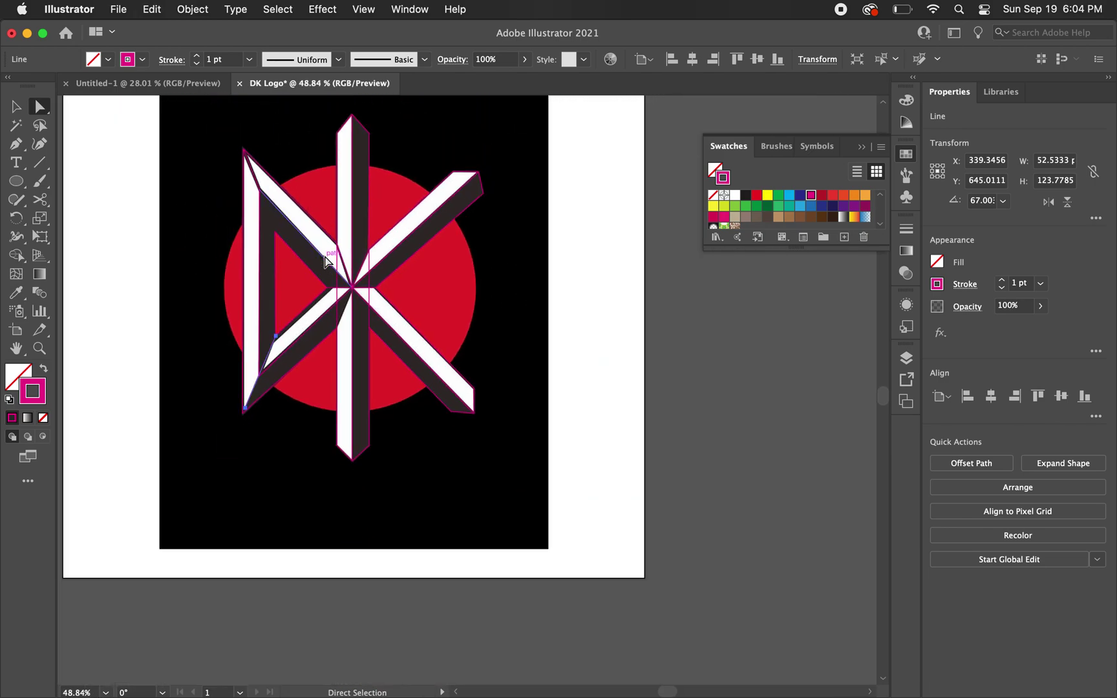
click(193, 9)
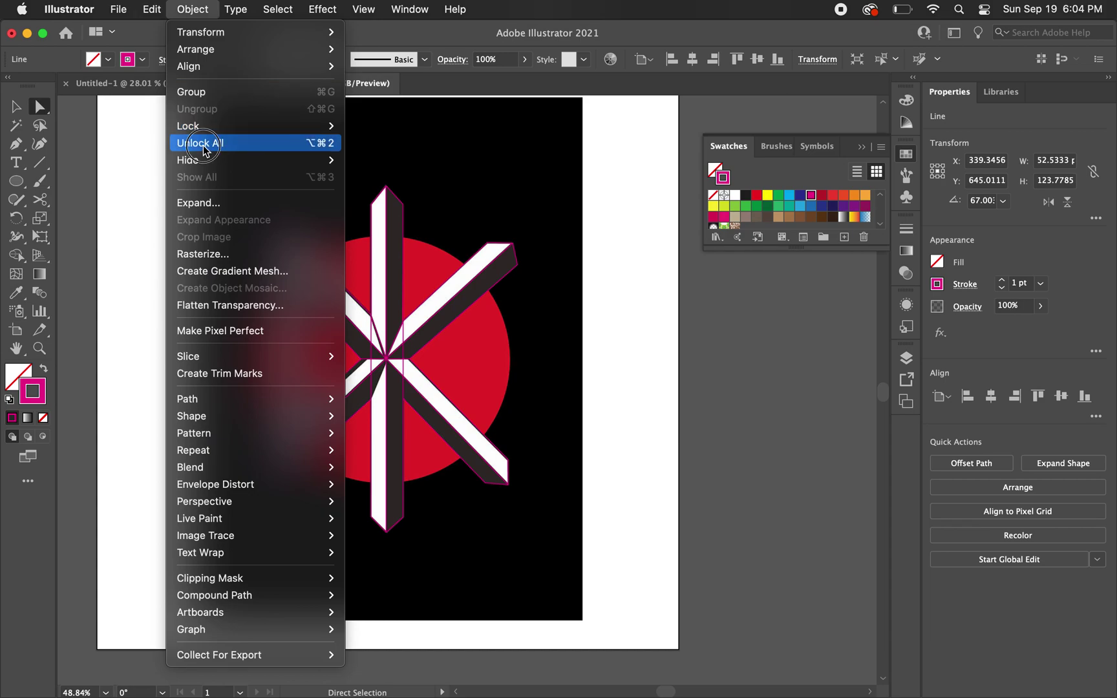
Step: Unlock all artwork and drag the DK Logo reference image to the right of the tracing
click(204, 145)
scroll(204, 144, down, 2)
click(16, 107)
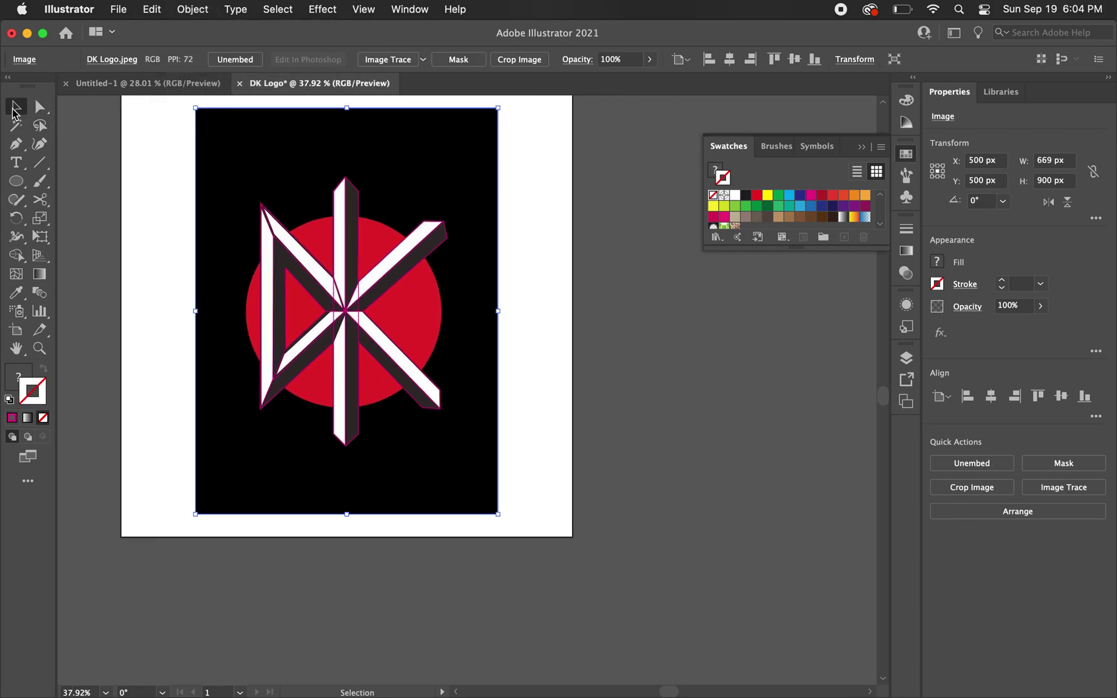
drag(307, 161, 545, 173)
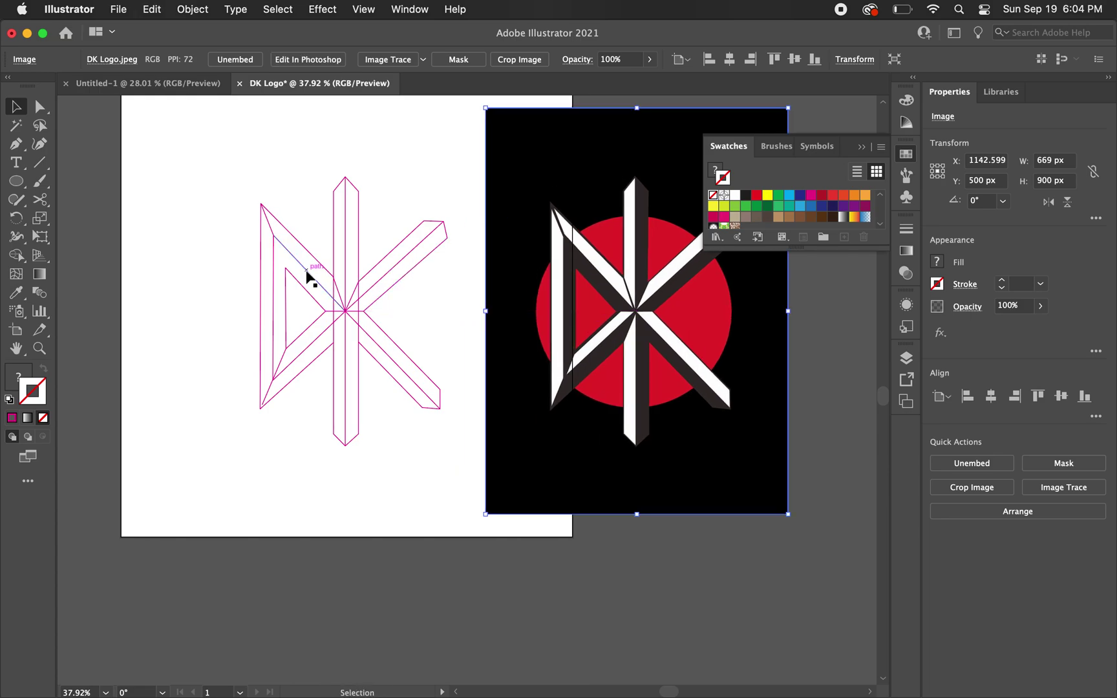
scroll(307, 272, up, 2)
scroll(360, 269, down, 1)
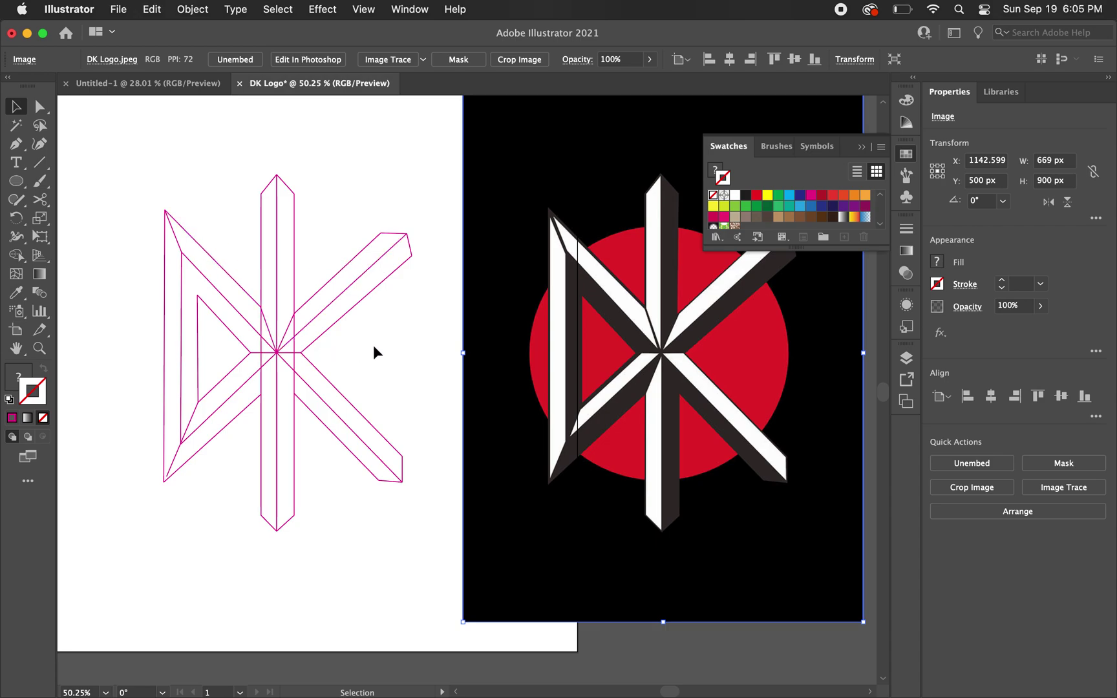
scroll(373, 349, right, 1)
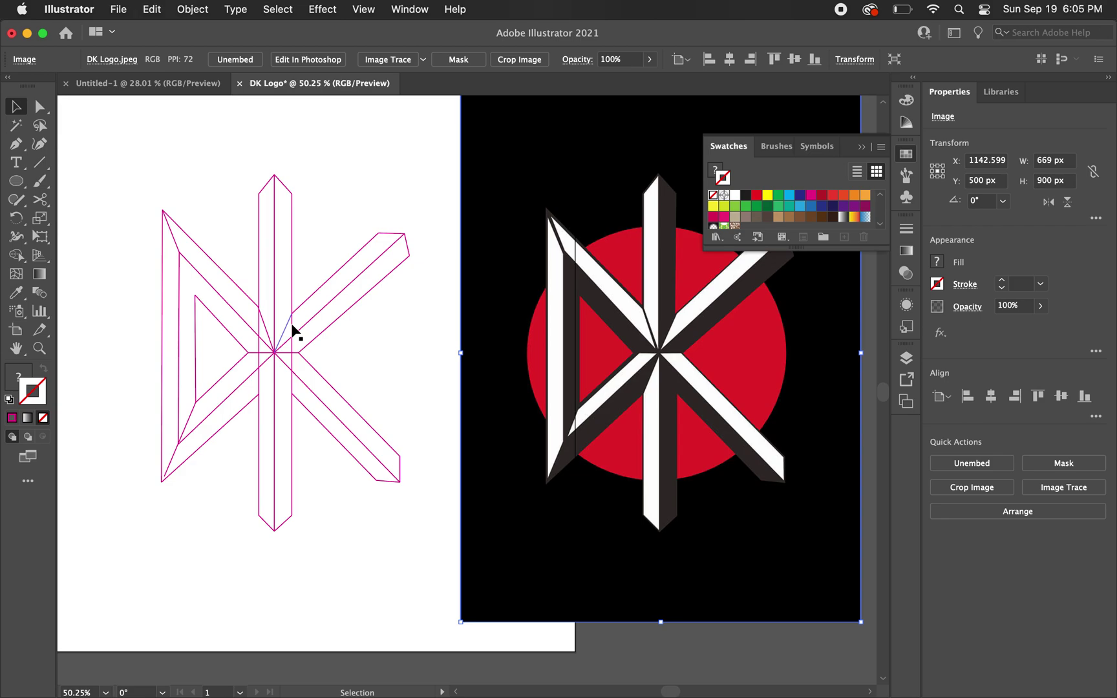
scroll(347, 350, right, 1)
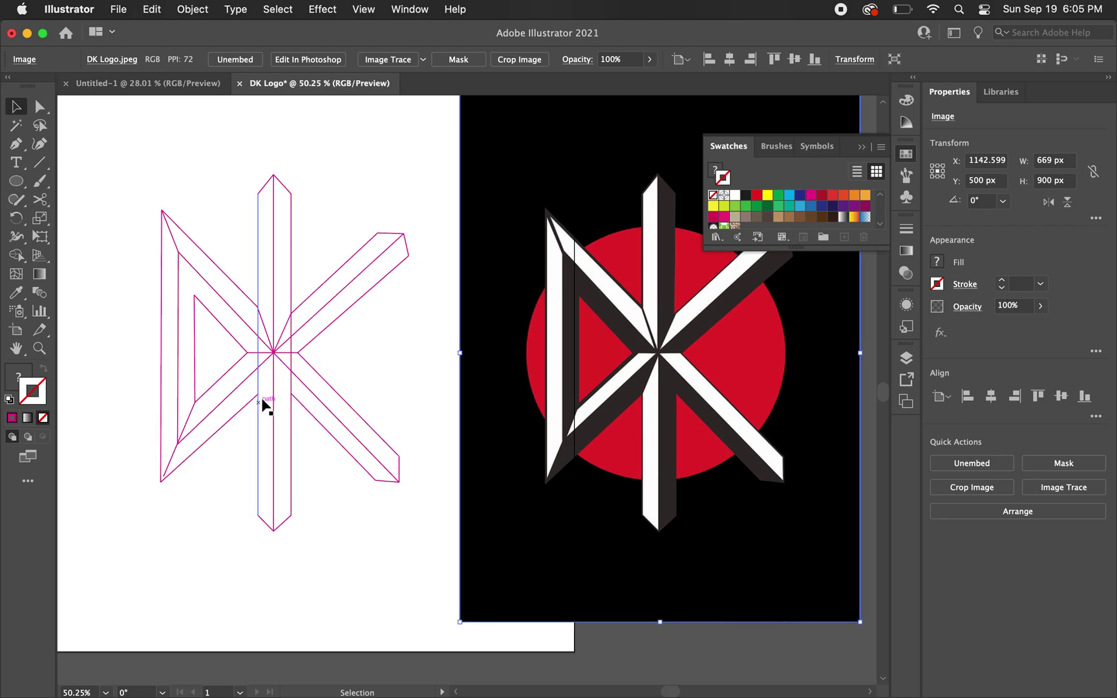
scroll(307, 391, up, 5)
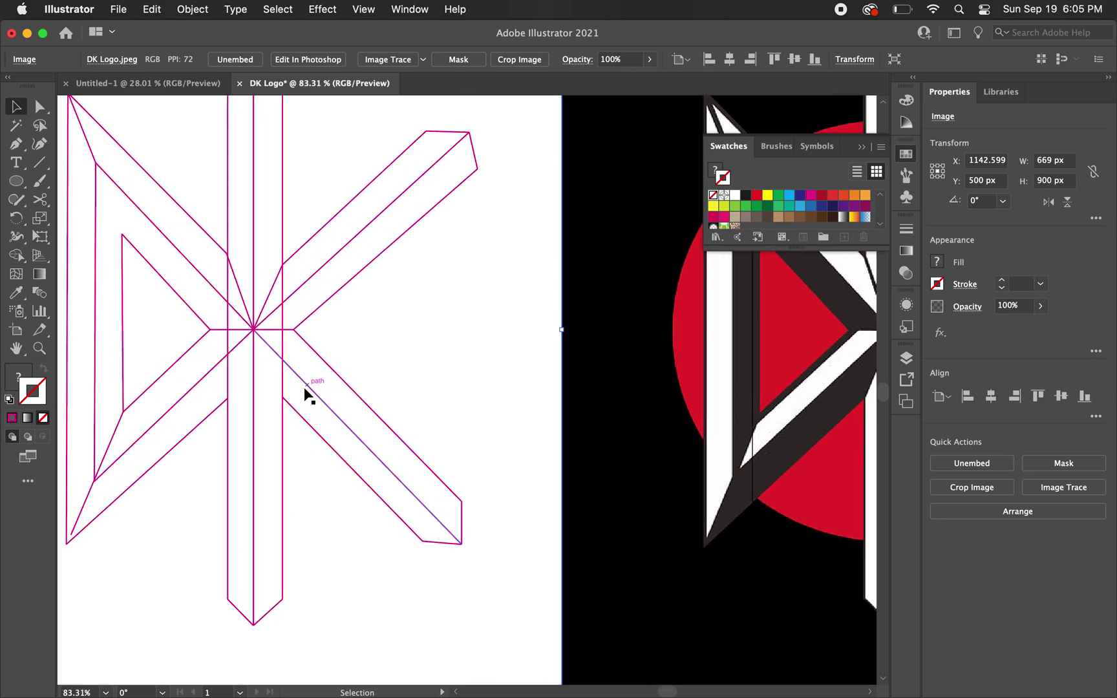
scroll(215, 408, up, 2)
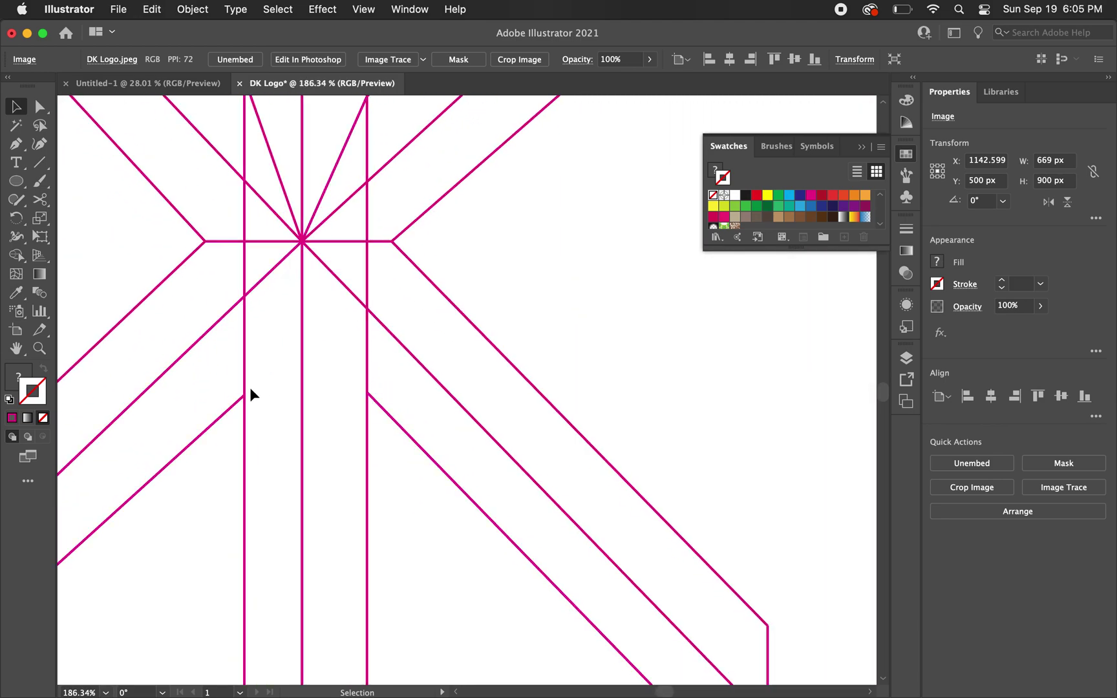
key(backslash)
Step: Draw a short line from the lower anchor up to the centre intersection
drag(244, 395, 302, 240)
scroll(270, 320, down, 5)
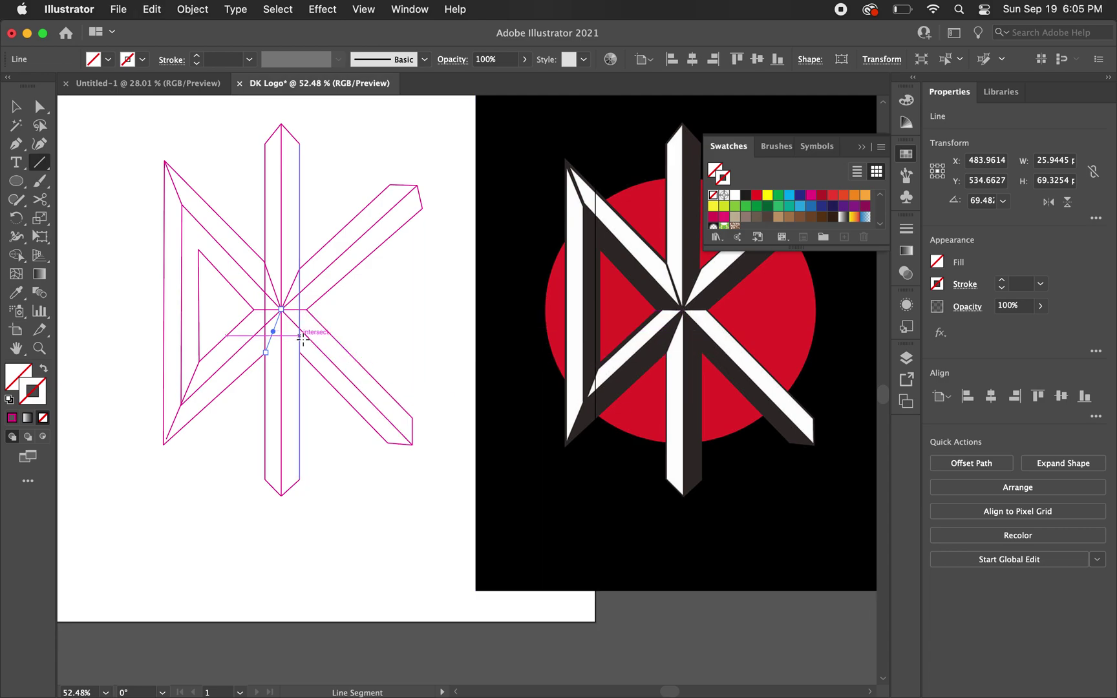
scroll(336, 327, down, 2)
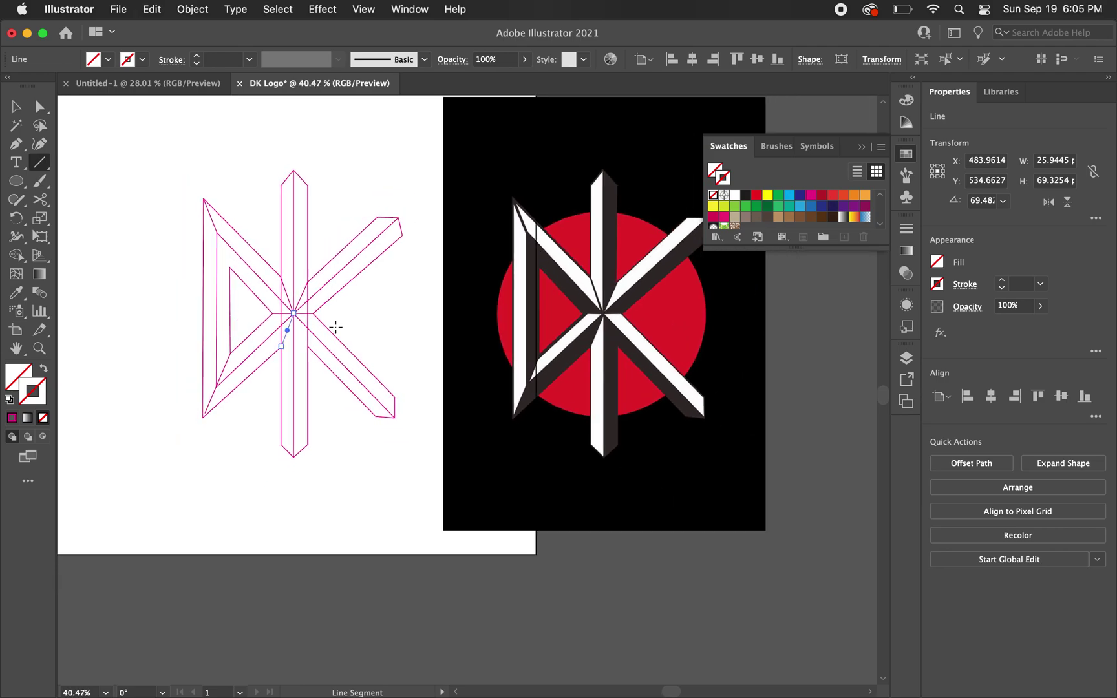
scroll(333, 323, up, 2)
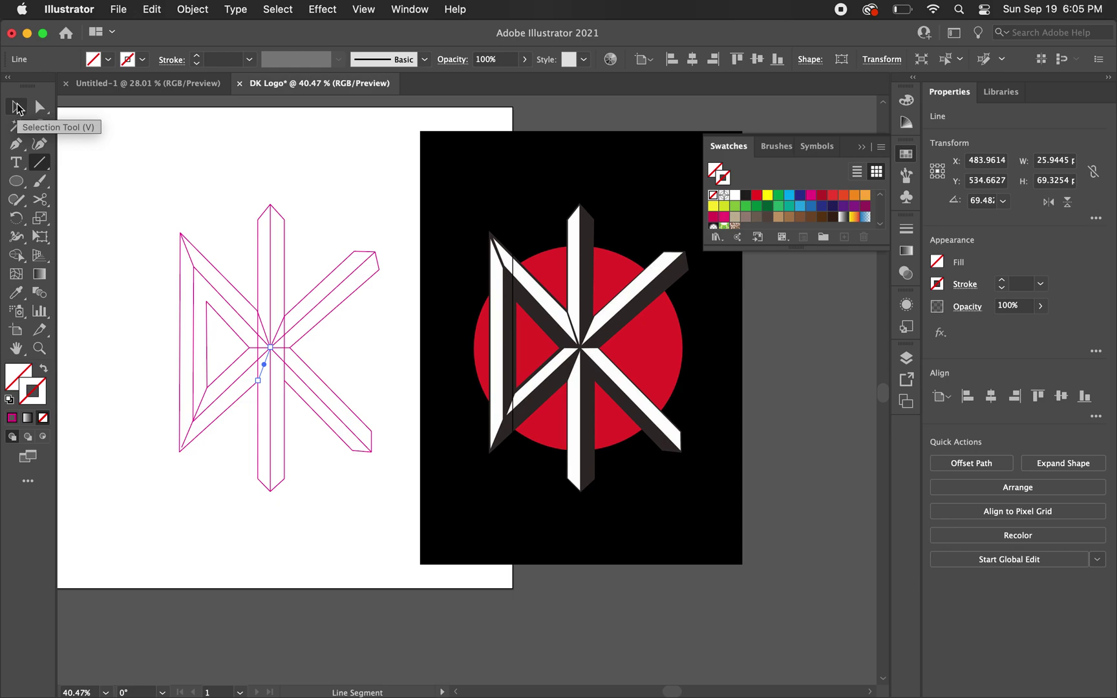
click(17, 109)
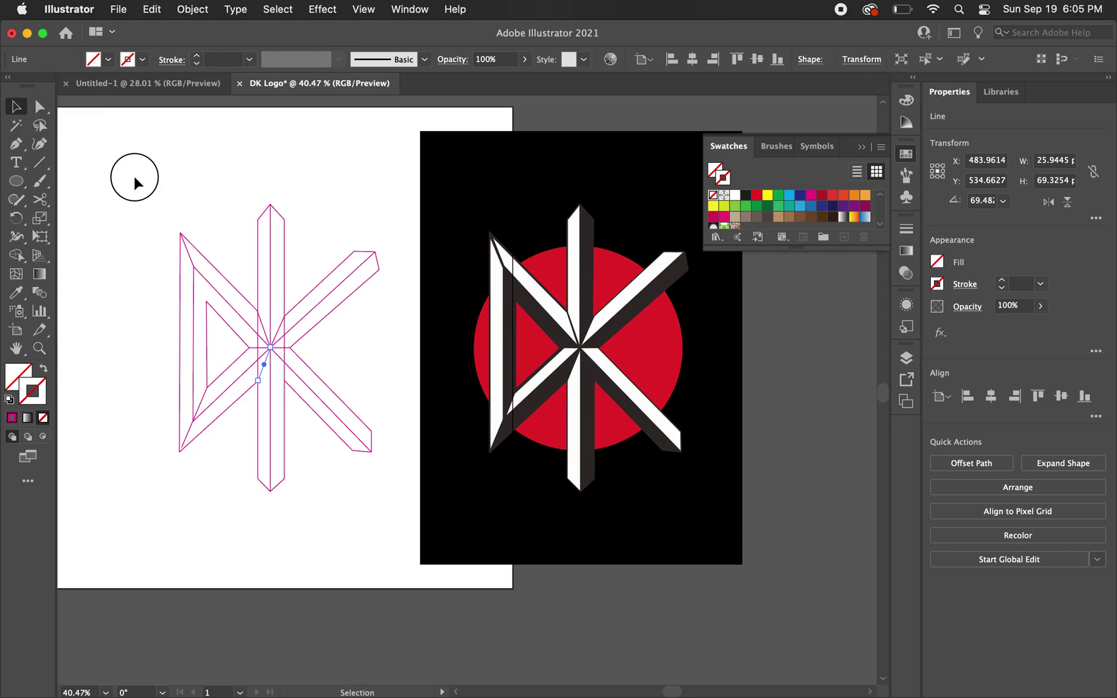
Step: Marquee-select every path of the DK tracing and pick the Shape Builder tool
drag(134, 175, 396, 534)
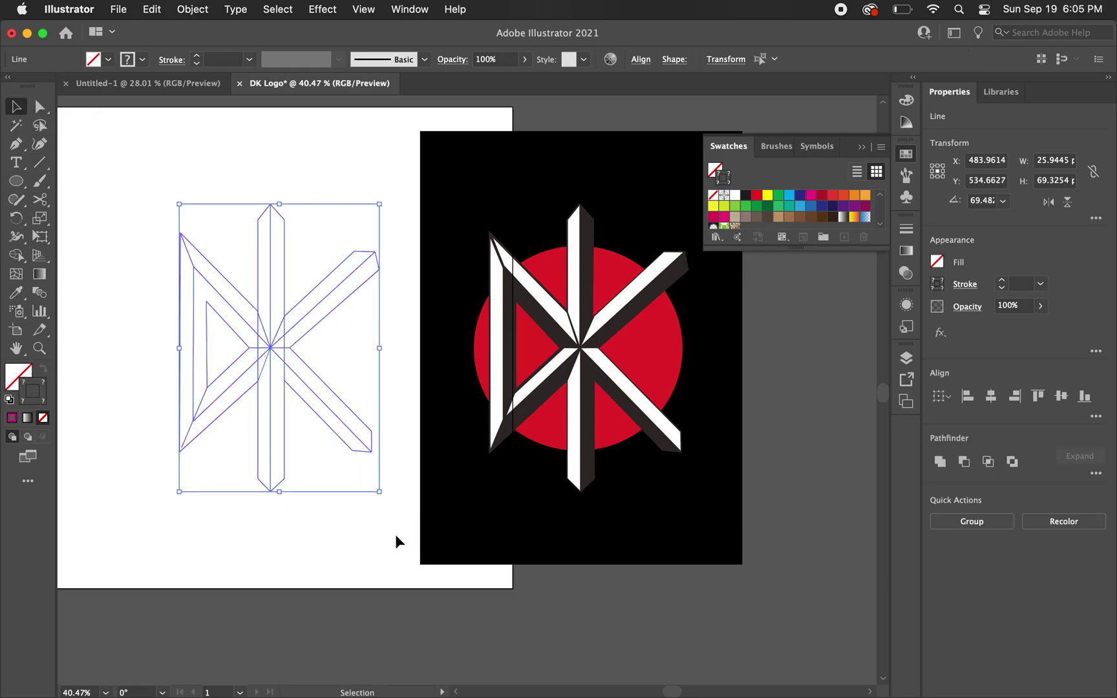
click(16, 256)
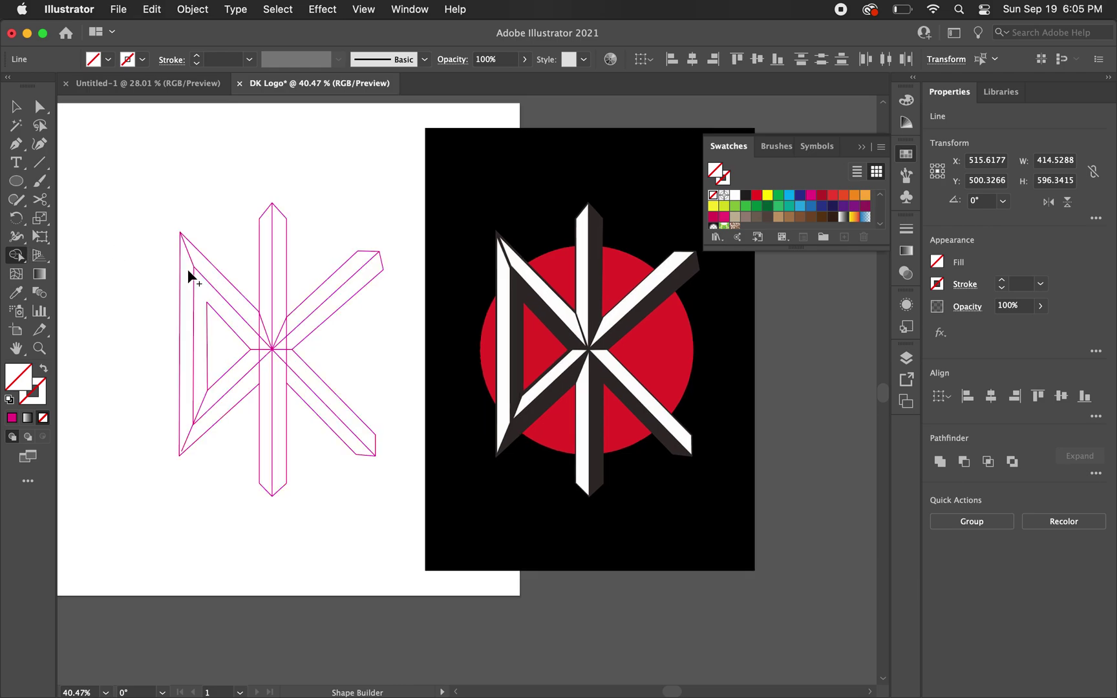
scroll(183, 278, up, 2)
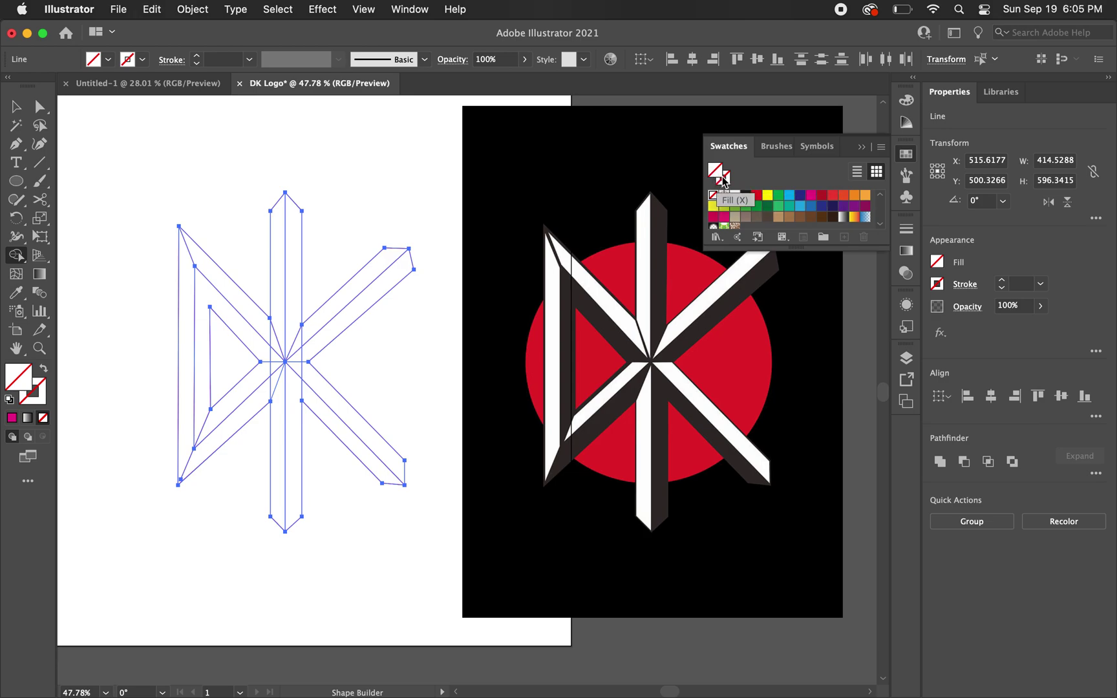
Step: With black fill, fill the shadow faces of the upper and lower vertical bar and both right arms
click(745, 196)
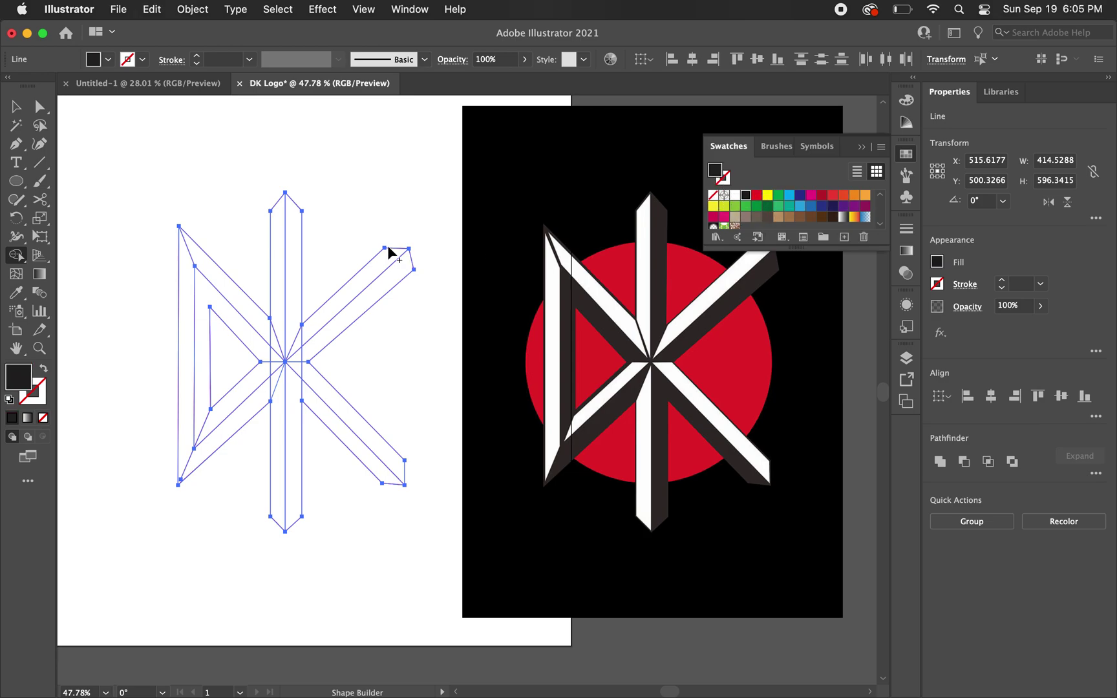
click(294, 234)
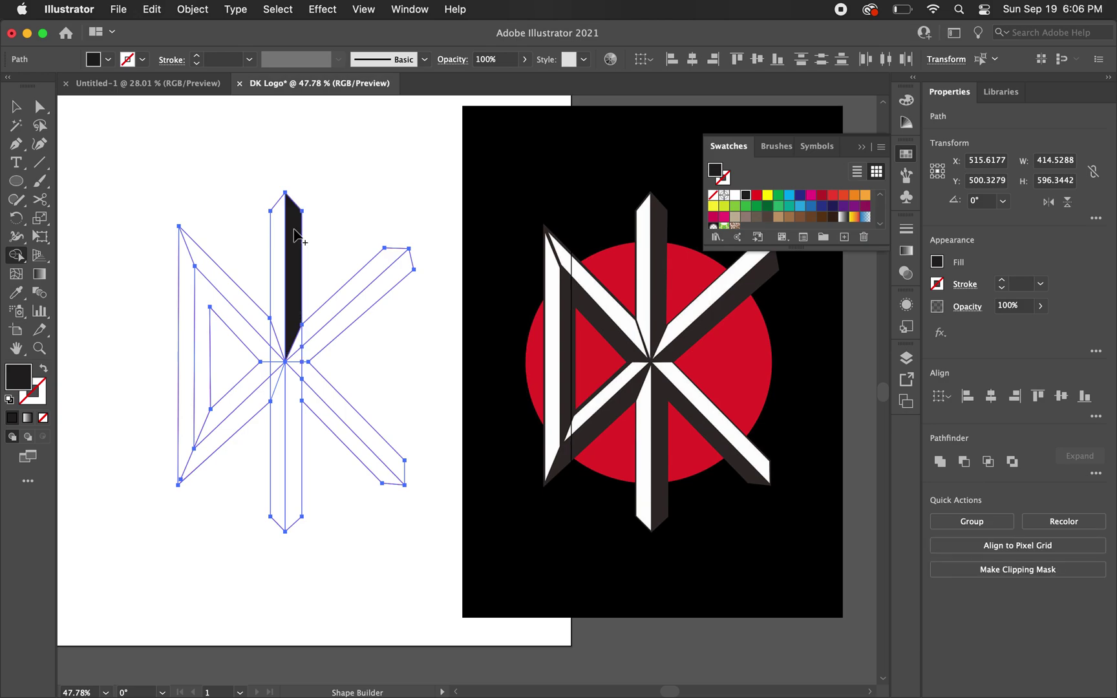
click(366, 298)
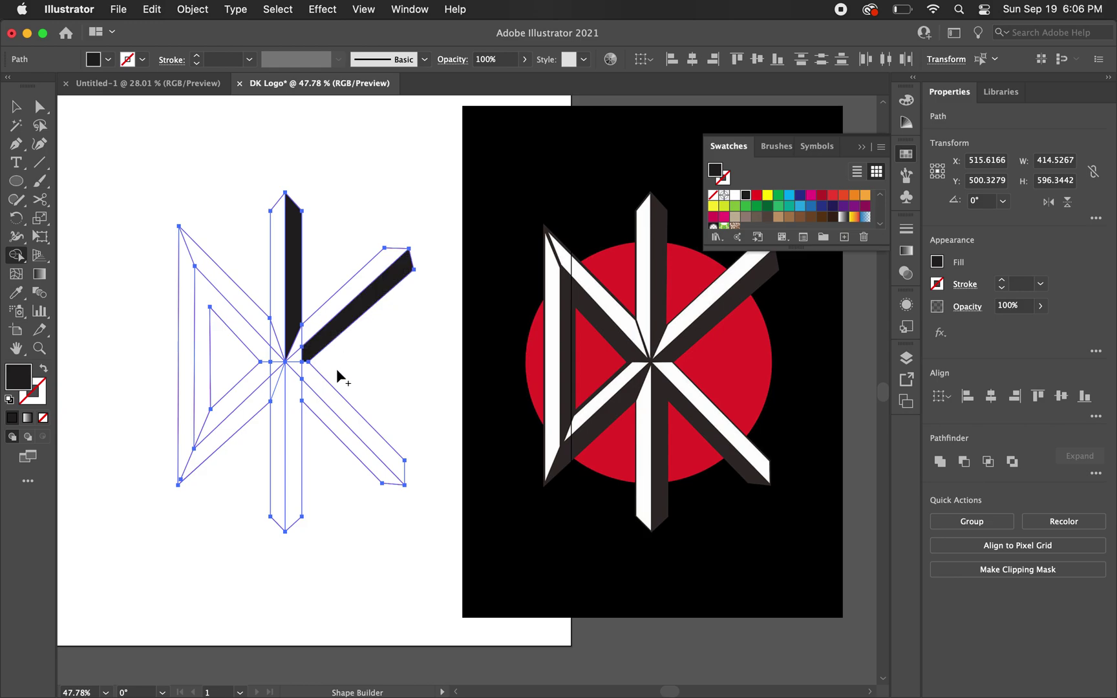
click(320, 411)
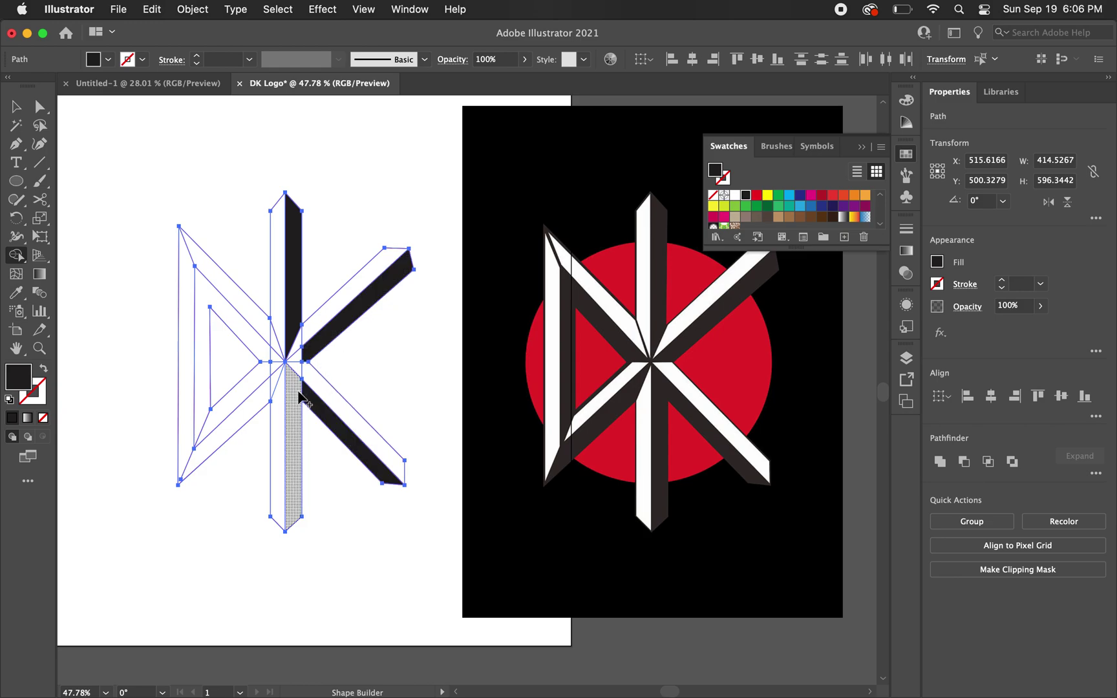
click(298, 394)
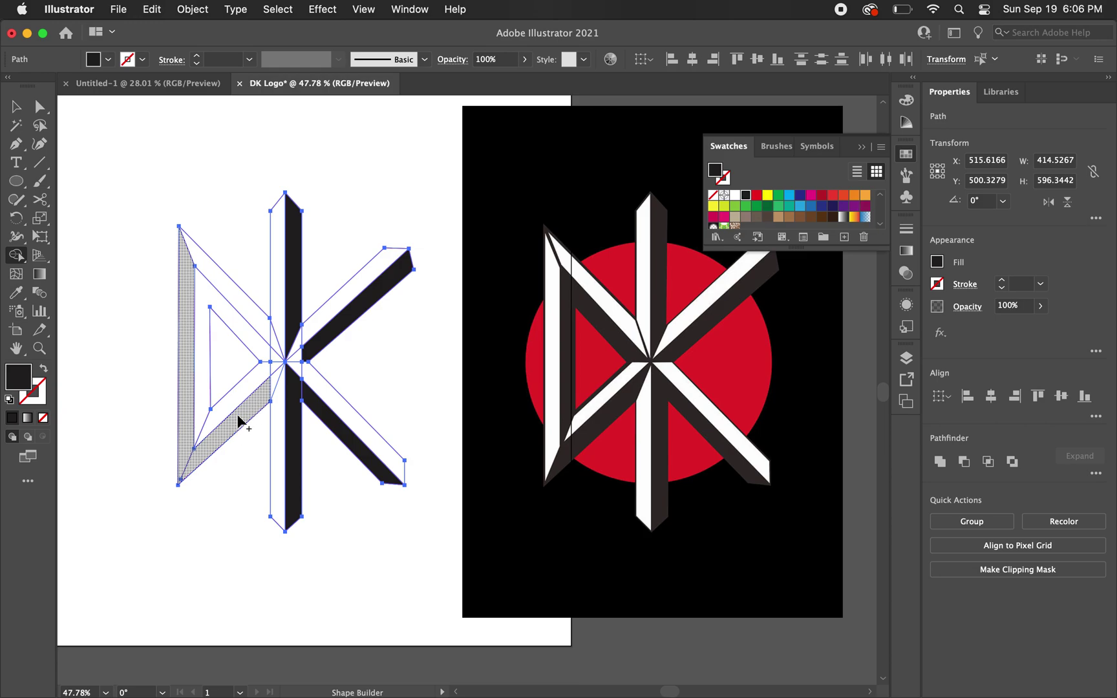
Step: With Direct Selection, drag the D's inner diagonal's lower anchor onto the D's bottom-left corner
scroll(175, 457, up, 6)
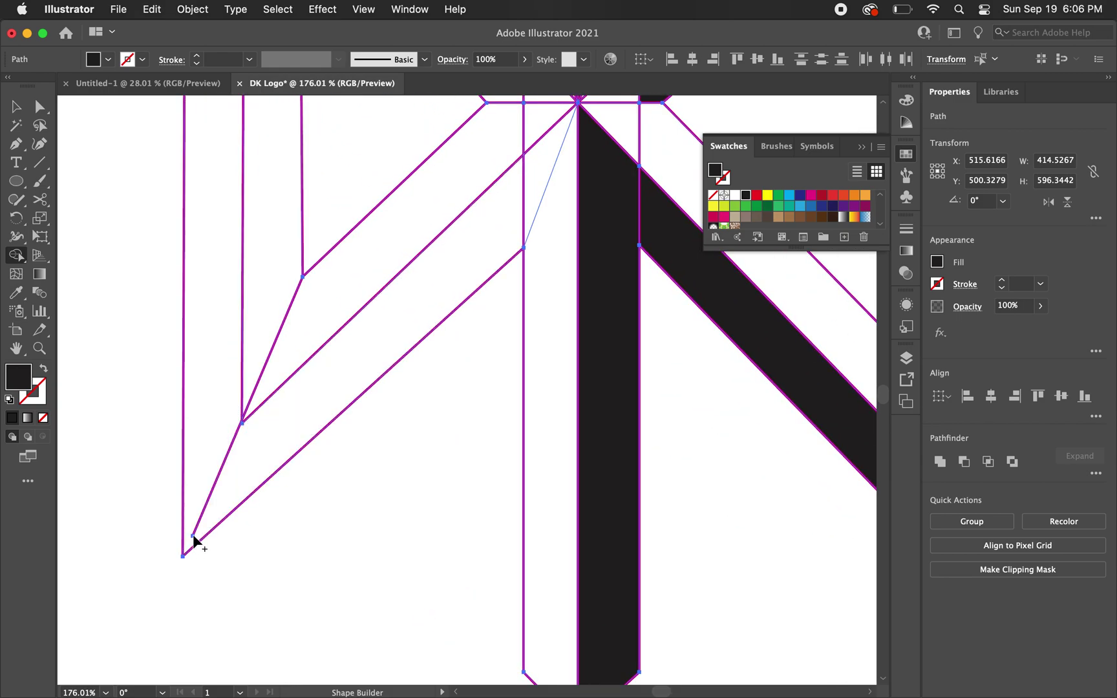
click(40, 108)
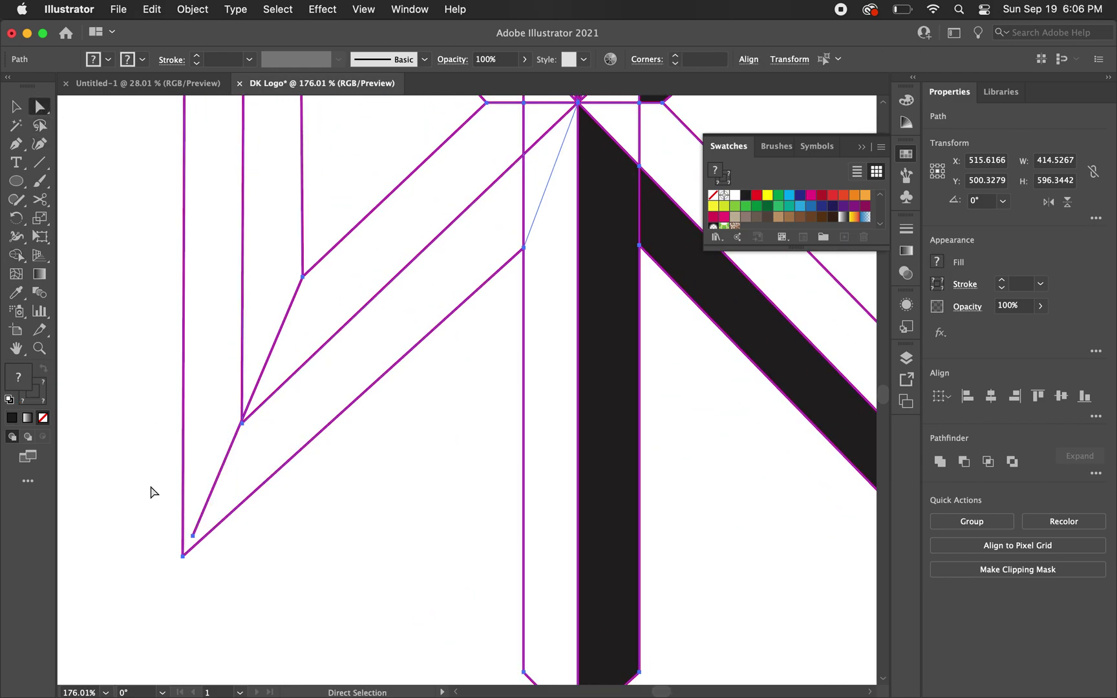
scroll(150, 492, up, 3)
click(282, 542)
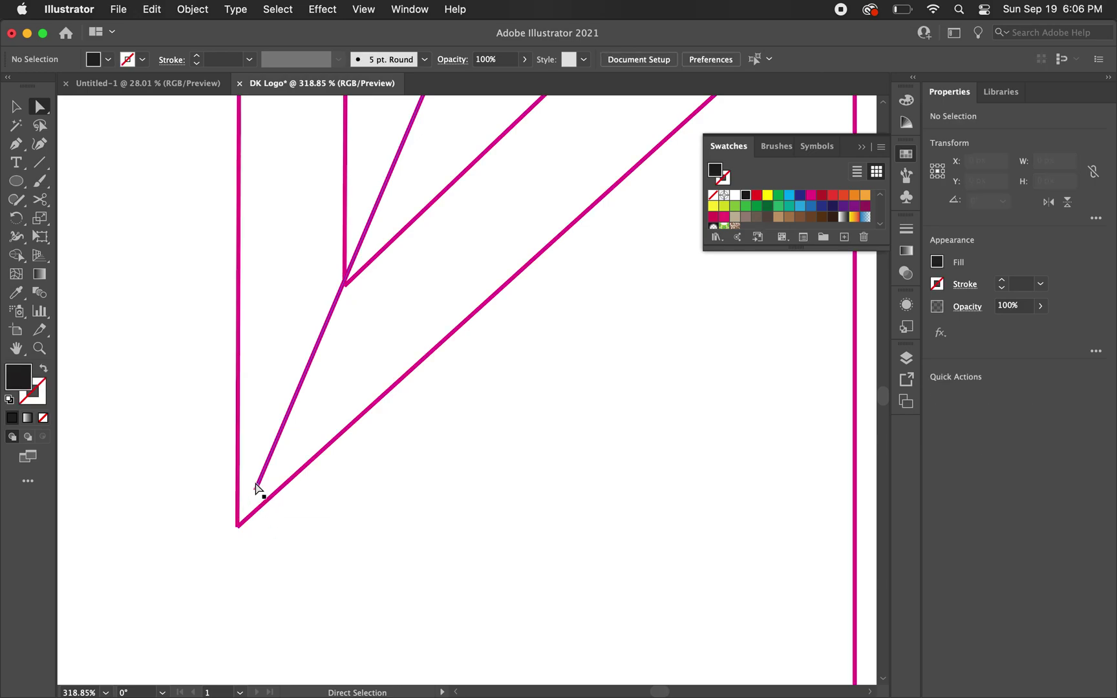
drag(256, 484, 227, 546)
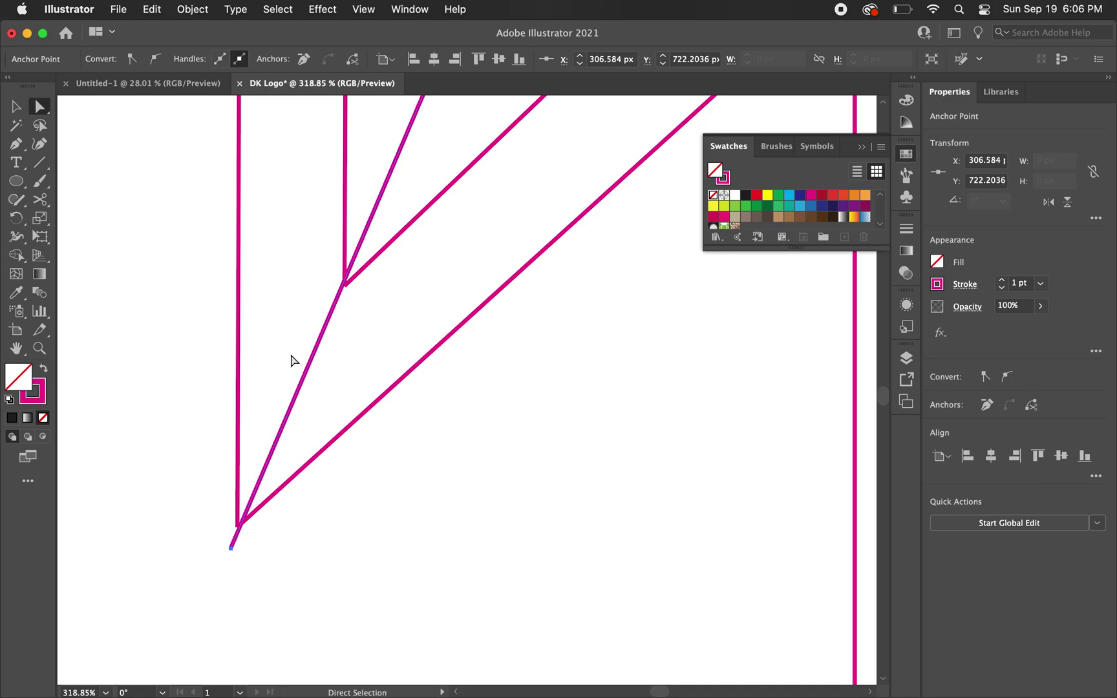
scroll(291, 363, up, 3)
scroll(291, 361, down, 10)
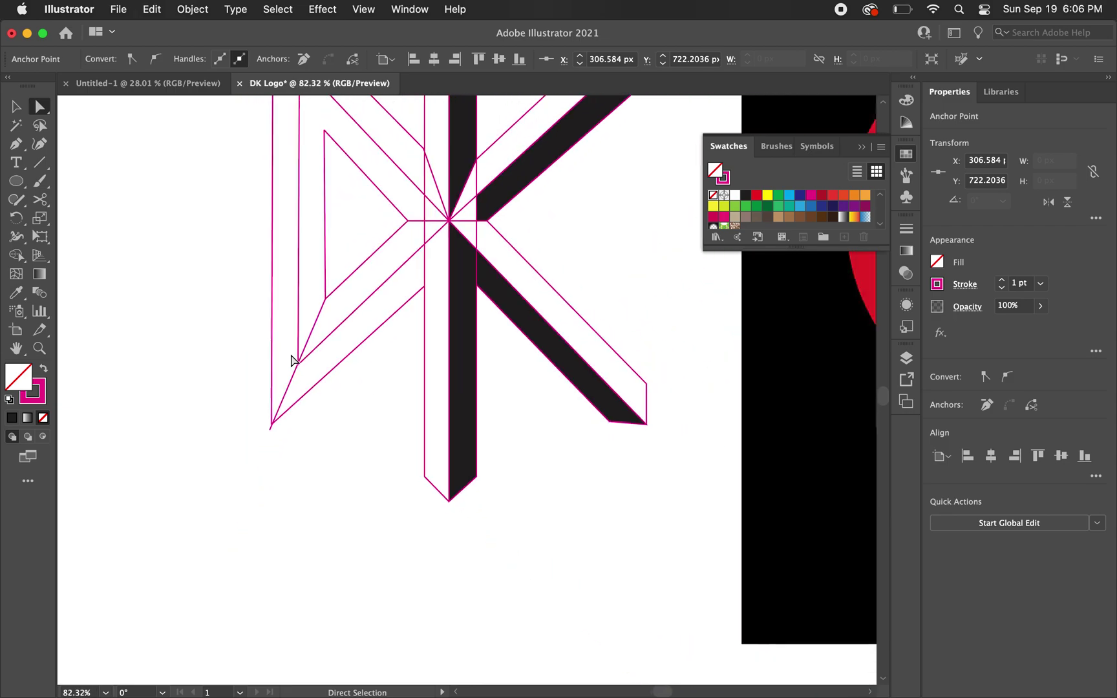
scroll(291, 361, down, 2)
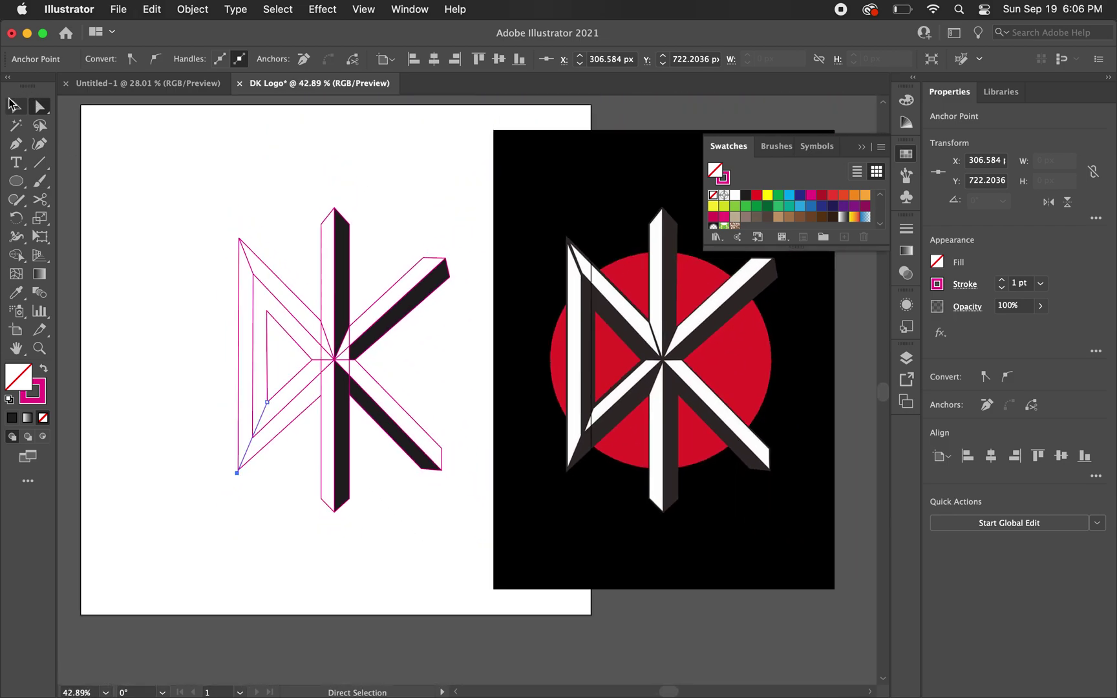
click(13, 103)
Step: Select all the DK logo paths with Shape Builder, using black fill and no stroke
drag(467, 202, 188, 530)
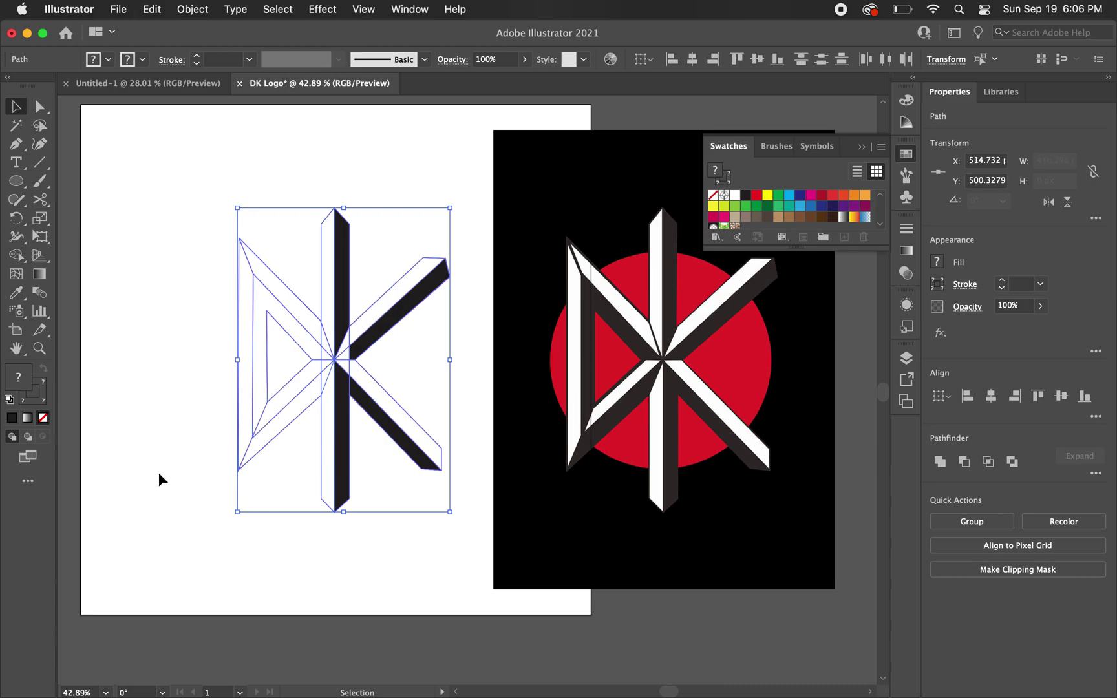
click(16, 255)
scroll(278, 412, up, 3)
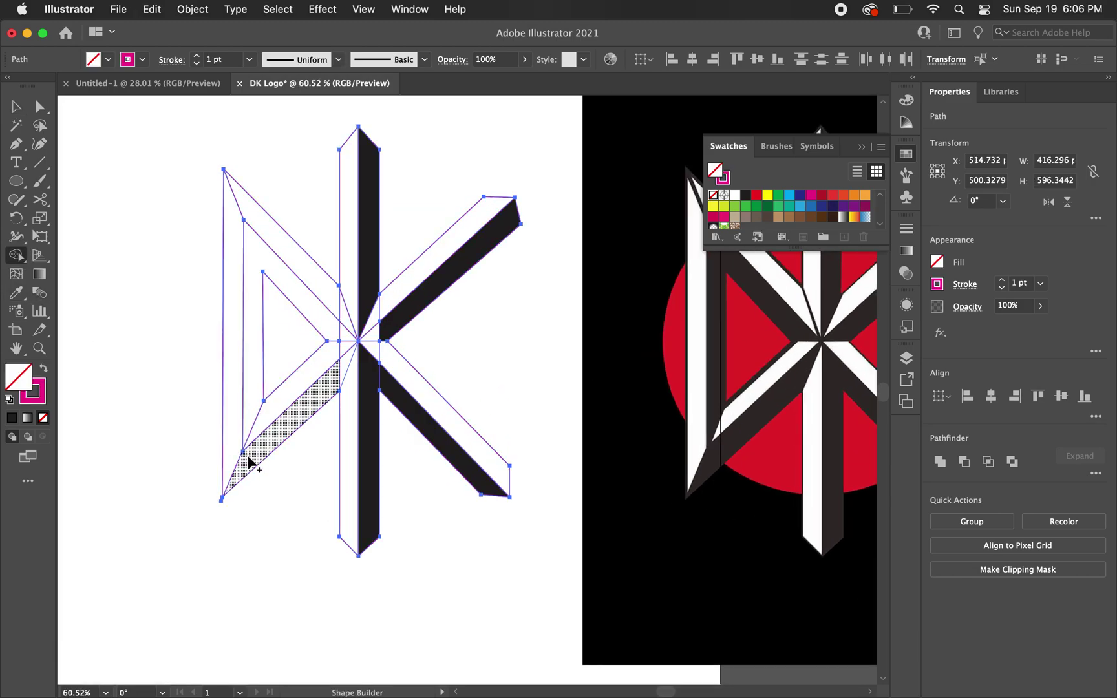
scroll(250, 461, down, 2)
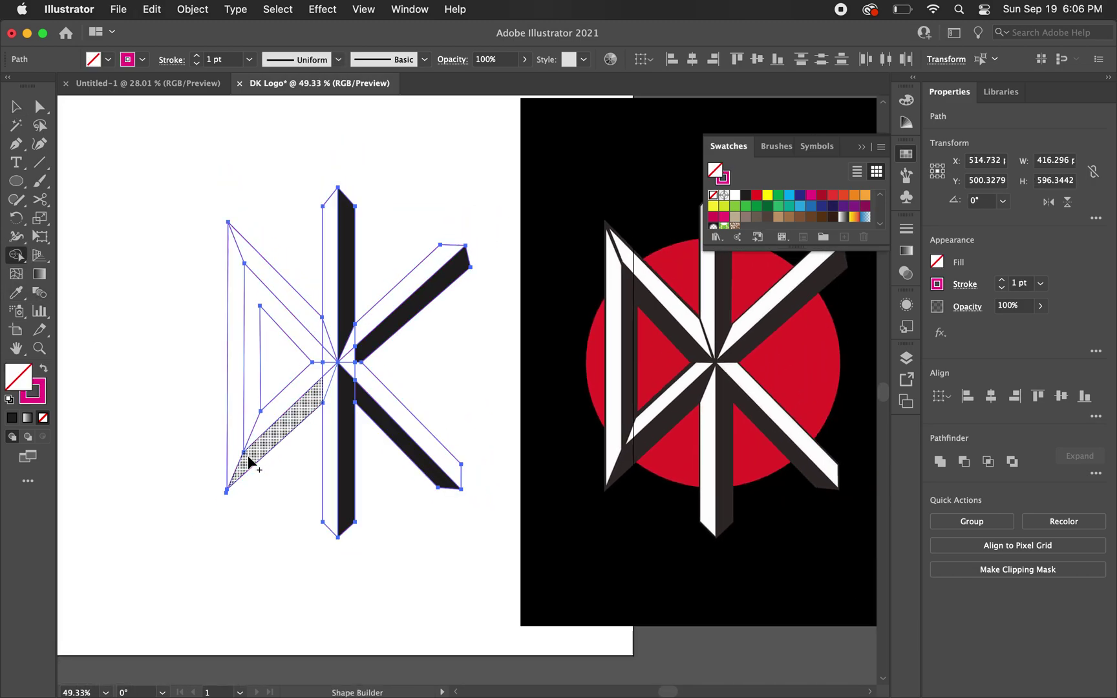
click(743, 196)
click(724, 178)
click(714, 196)
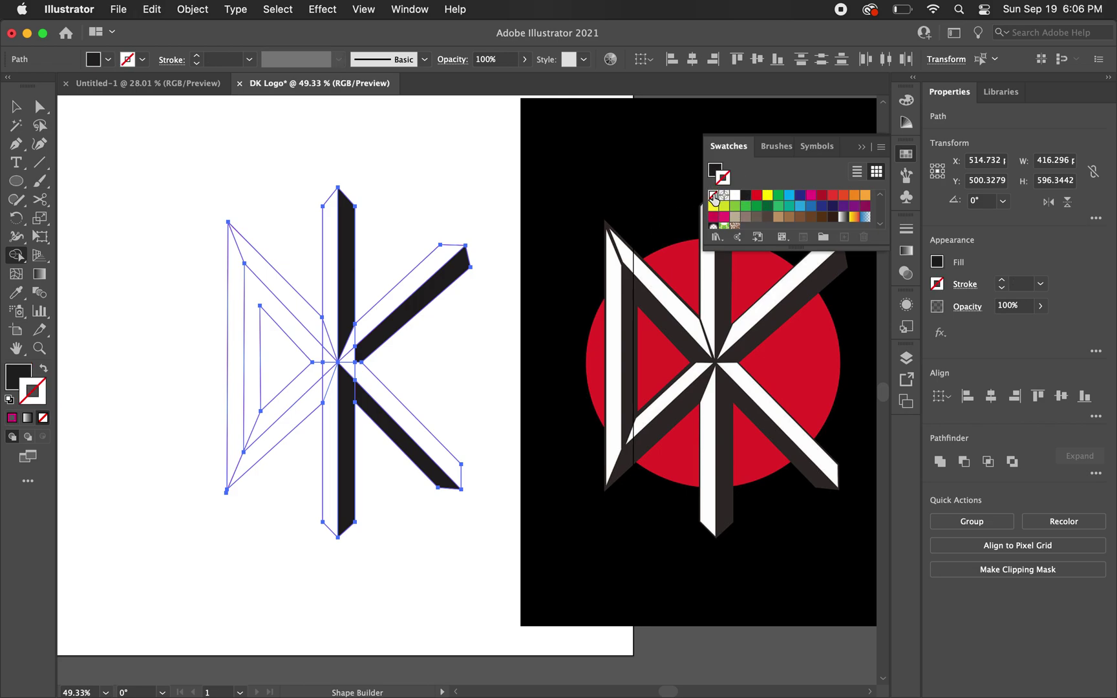
click(715, 170)
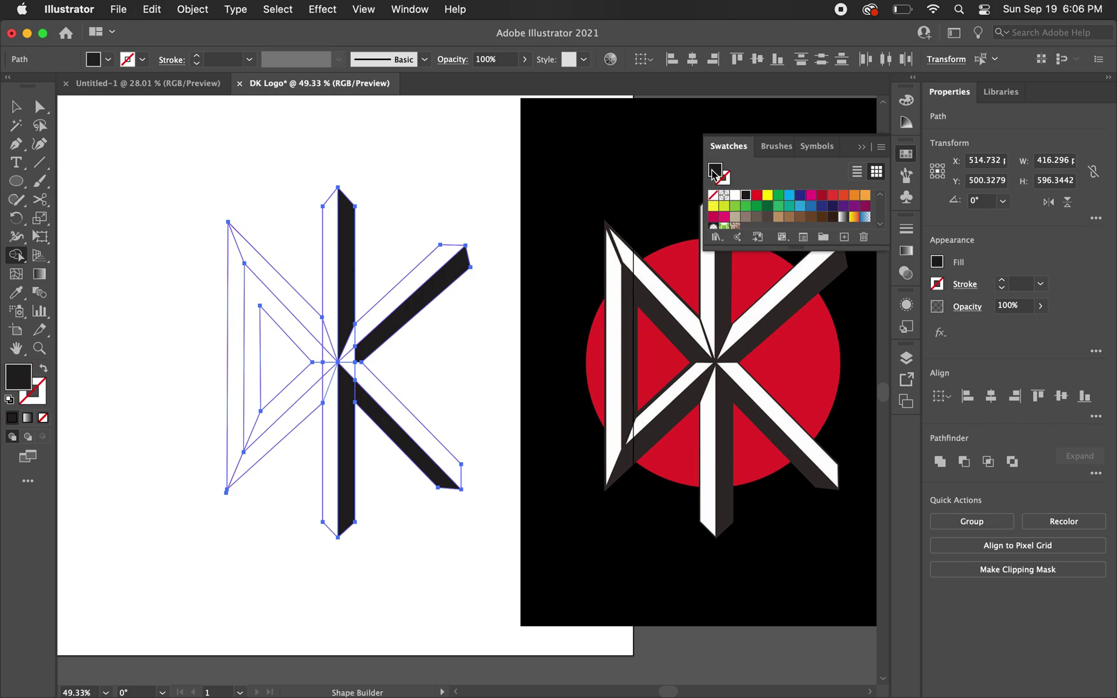
Step: Fill the D's lower diagonal band and its left and upper bands solid black
click(309, 395)
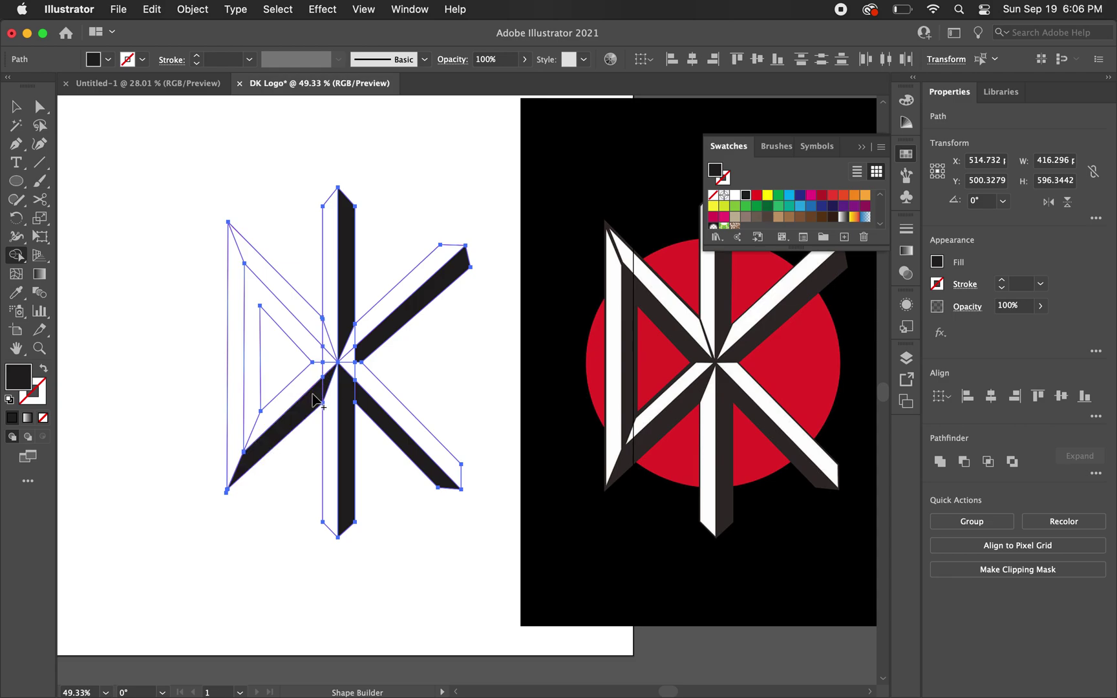
click(252, 397)
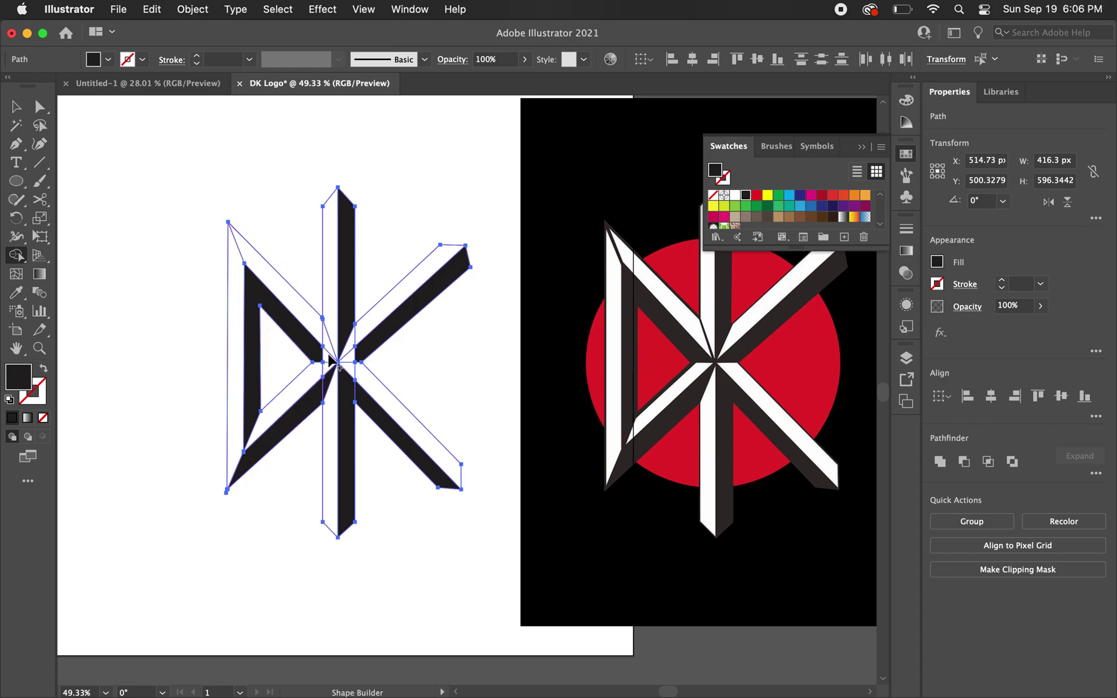
scroll(342, 361, up, 3)
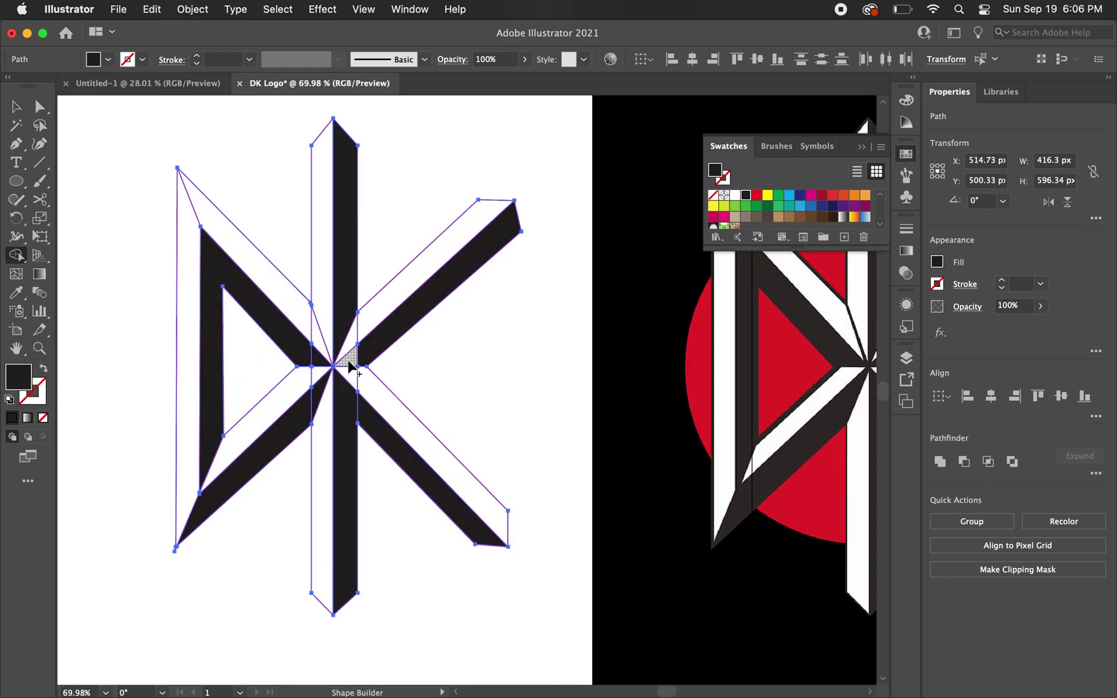
scroll(349, 363, down, 3)
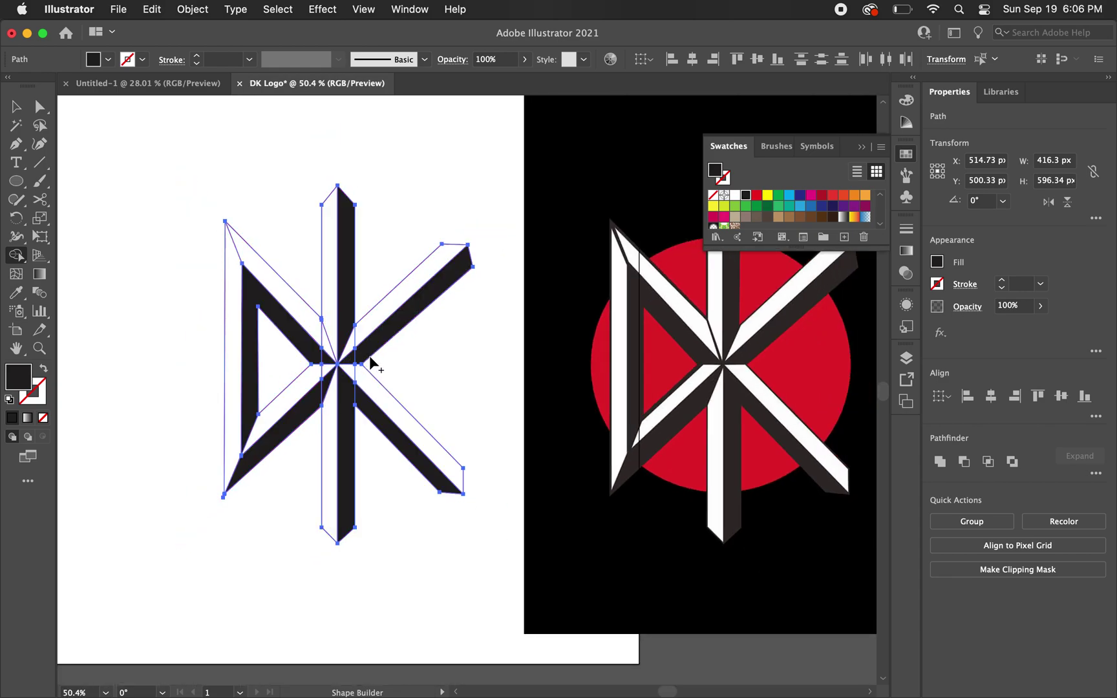
scroll(367, 356, right, 1)
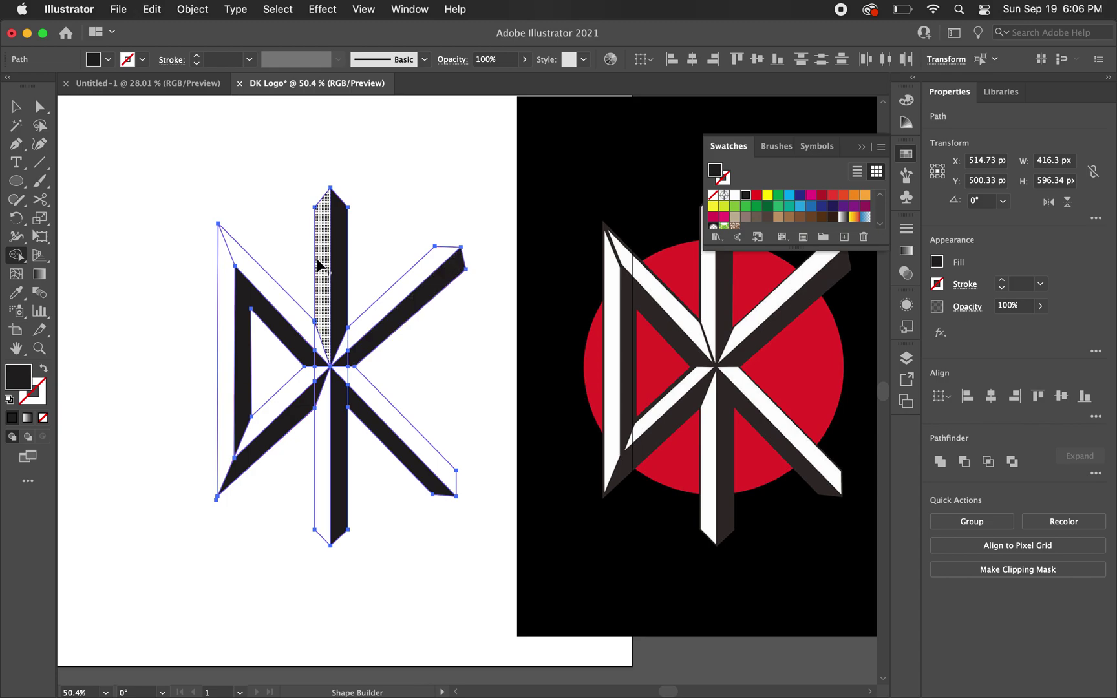
scroll(402, 171, up, 1)
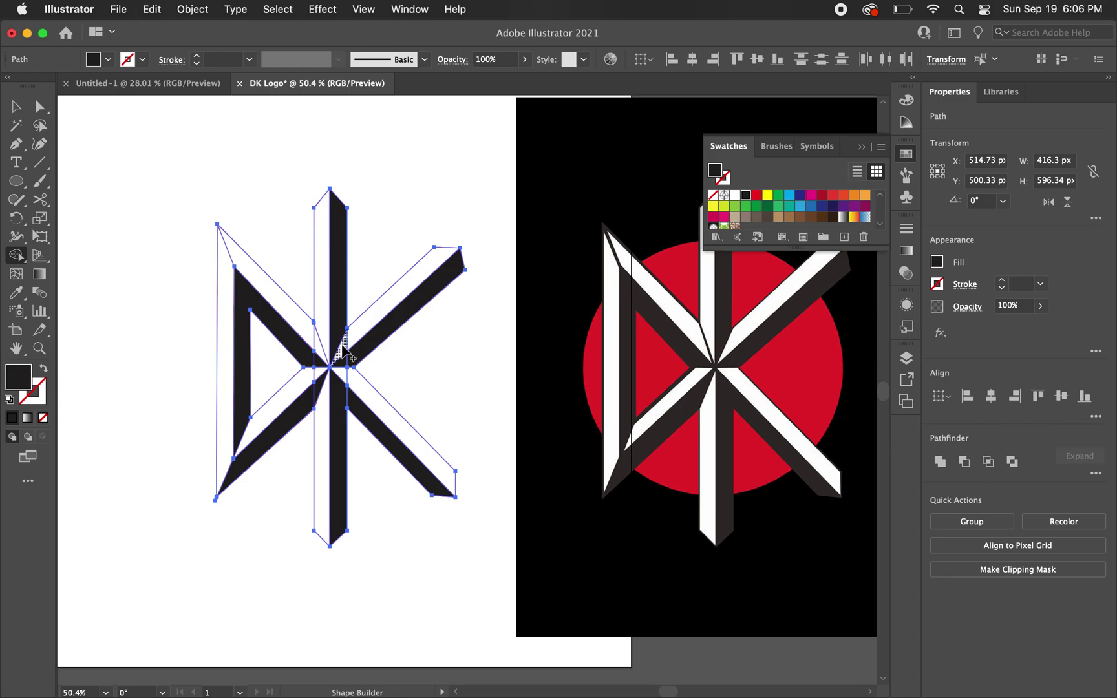
scroll(342, 346, up, 5)
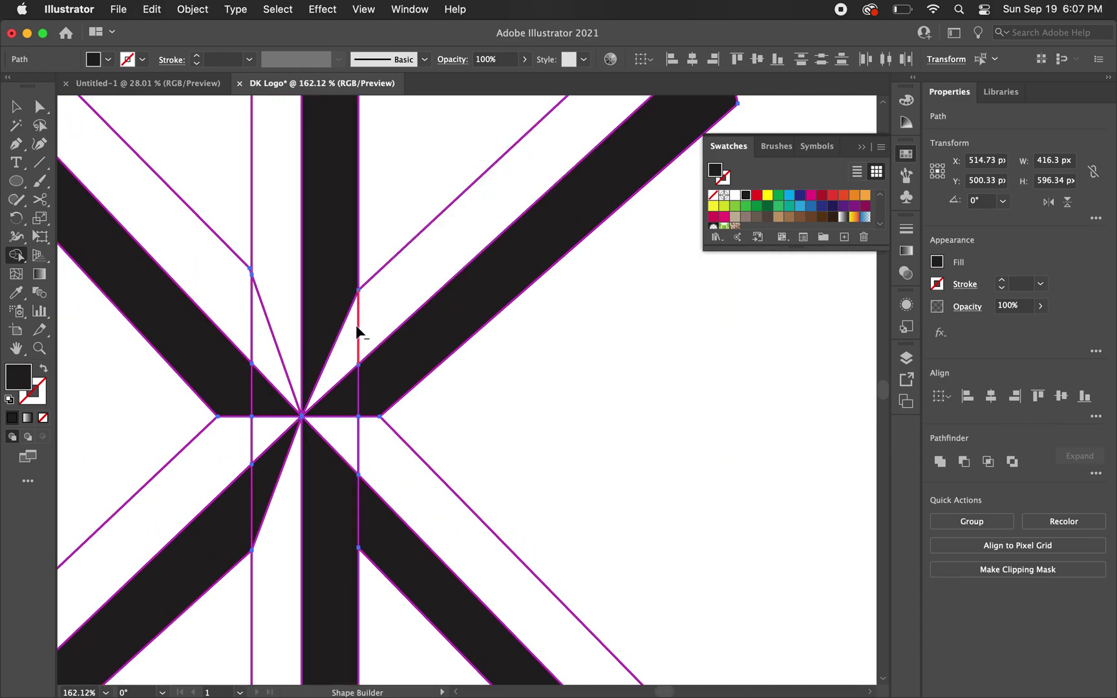
Step: Remove the stray vertical edges right of and above the logo's centre crossing
scroll(356, 330, up, 3)
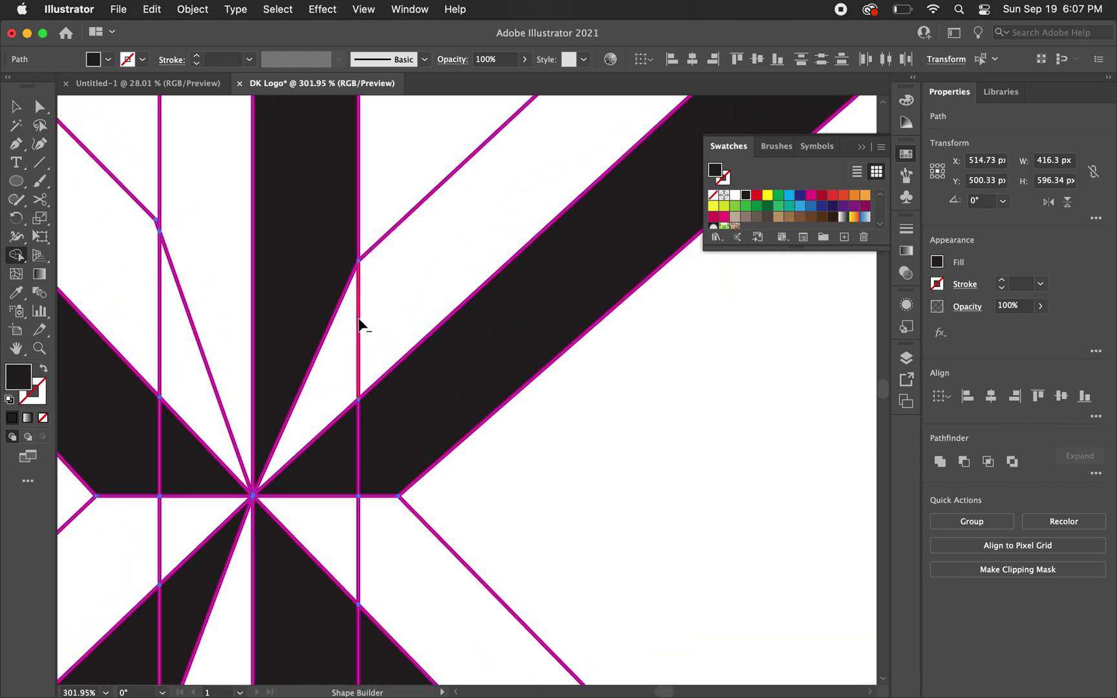
alt+click(359, 322)
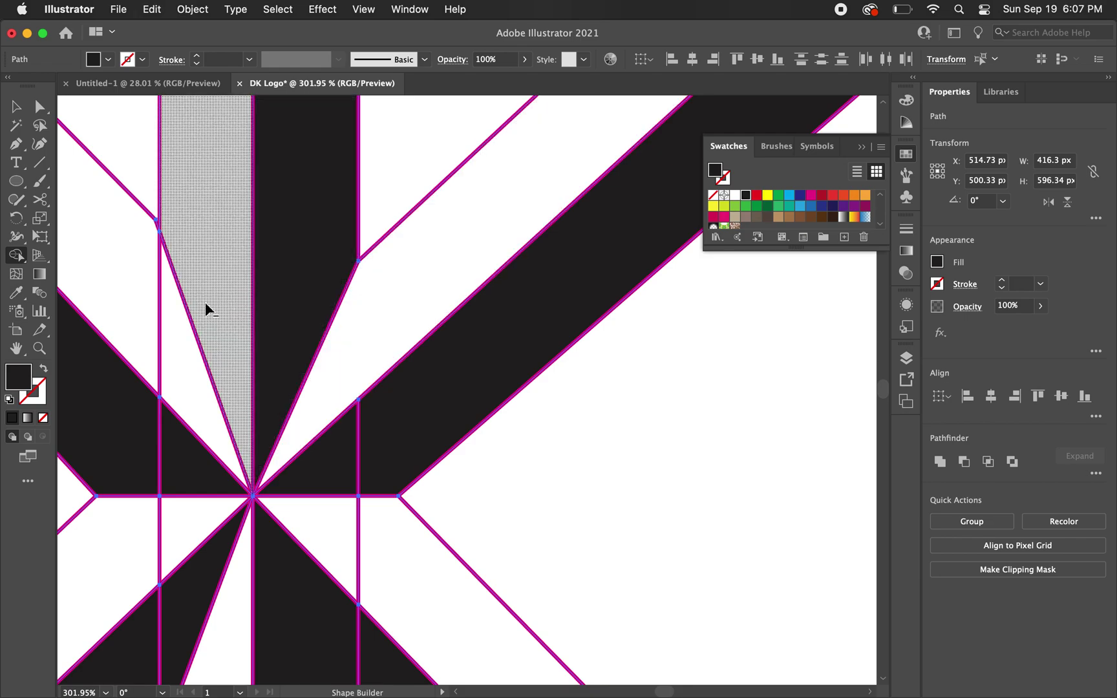
alt+click(159, 314)
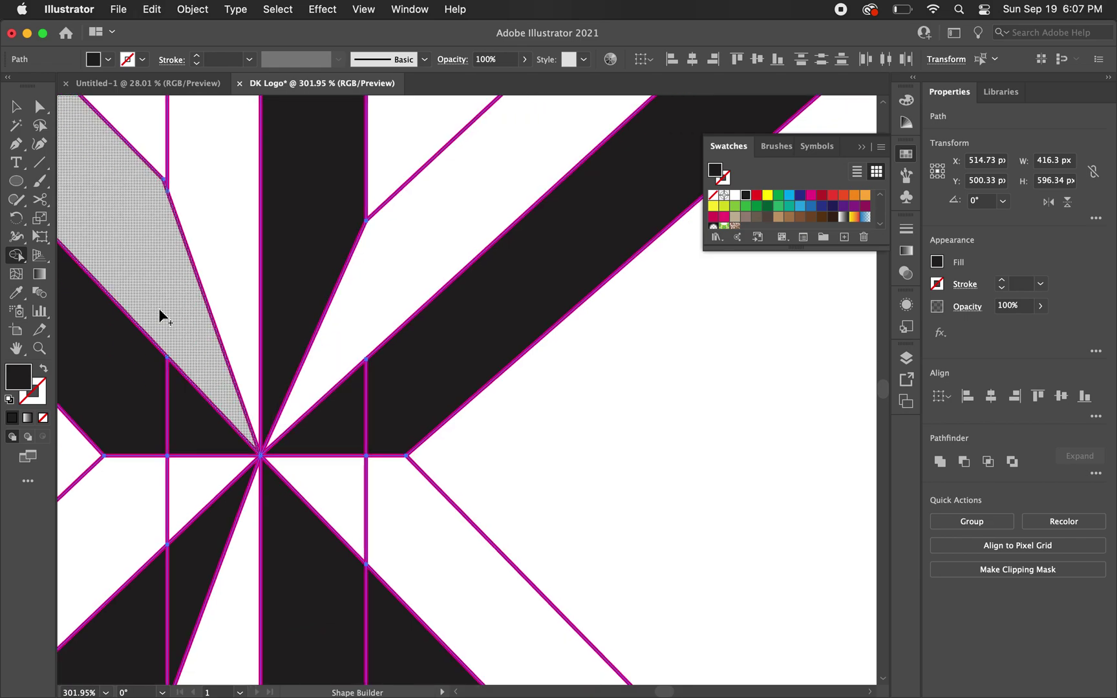
scroll(160, 315, down, 3)
scroll(159, 315, left, 1)
Step: Remove the remaining stray edges near and below the crossing and in the lower dark bands
alt+click(180, 353)
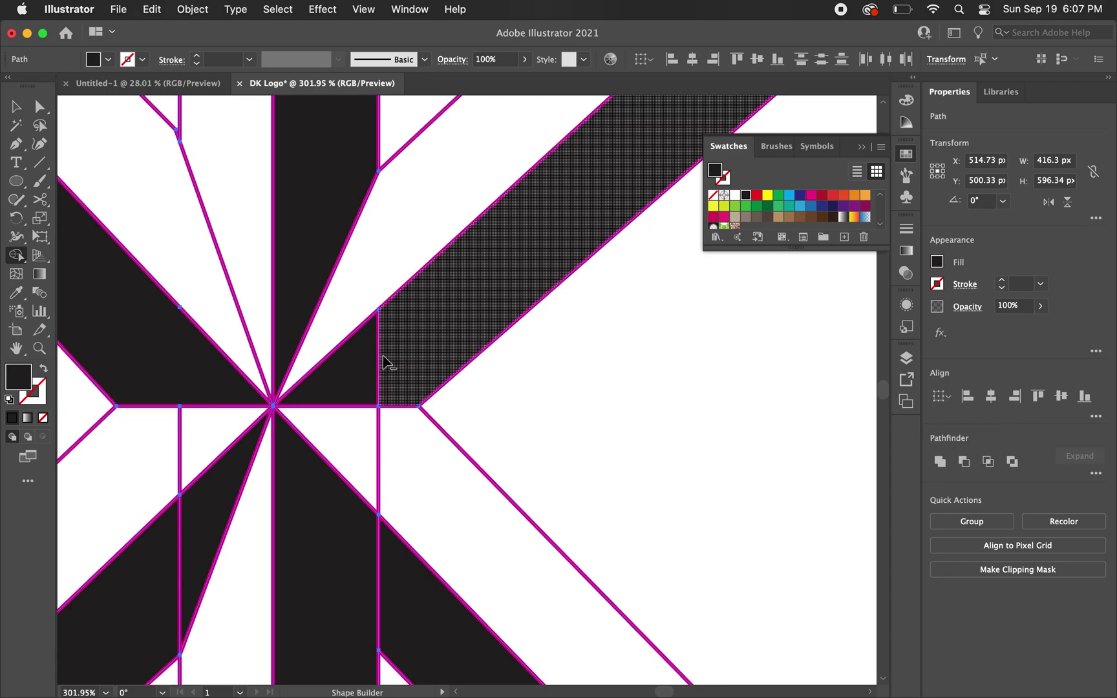
alt+click(379, 356)
alt+click(379, 452)
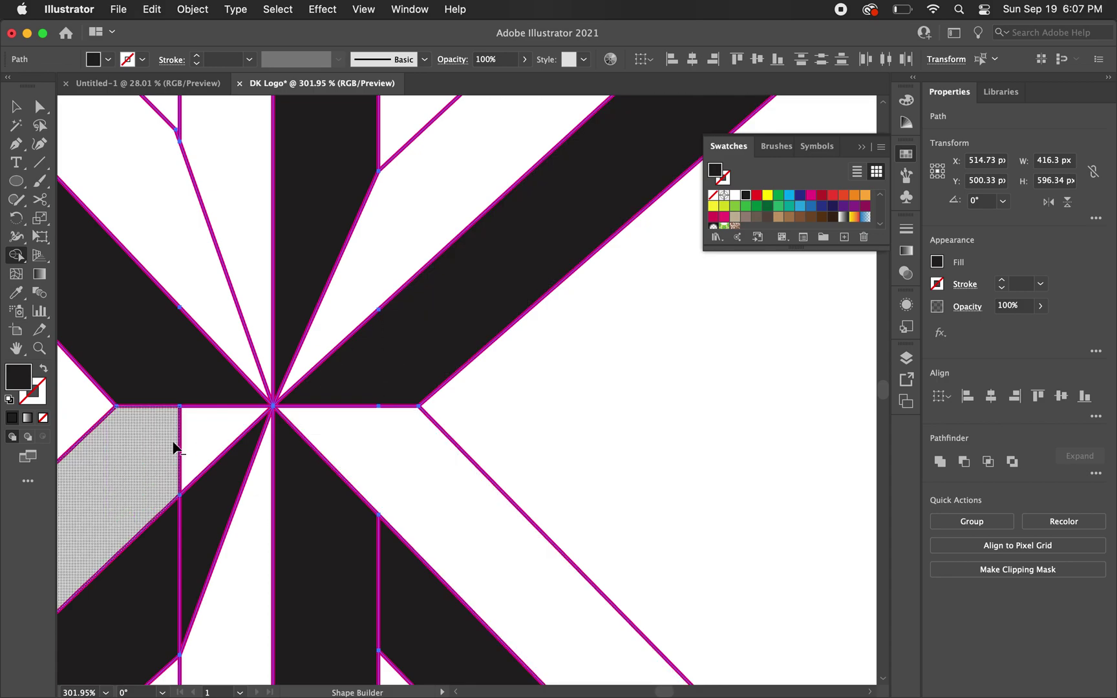
alt+click(180, 436)
scroll(179, 433, down, 2)
scroll(179, 433, left, 1)
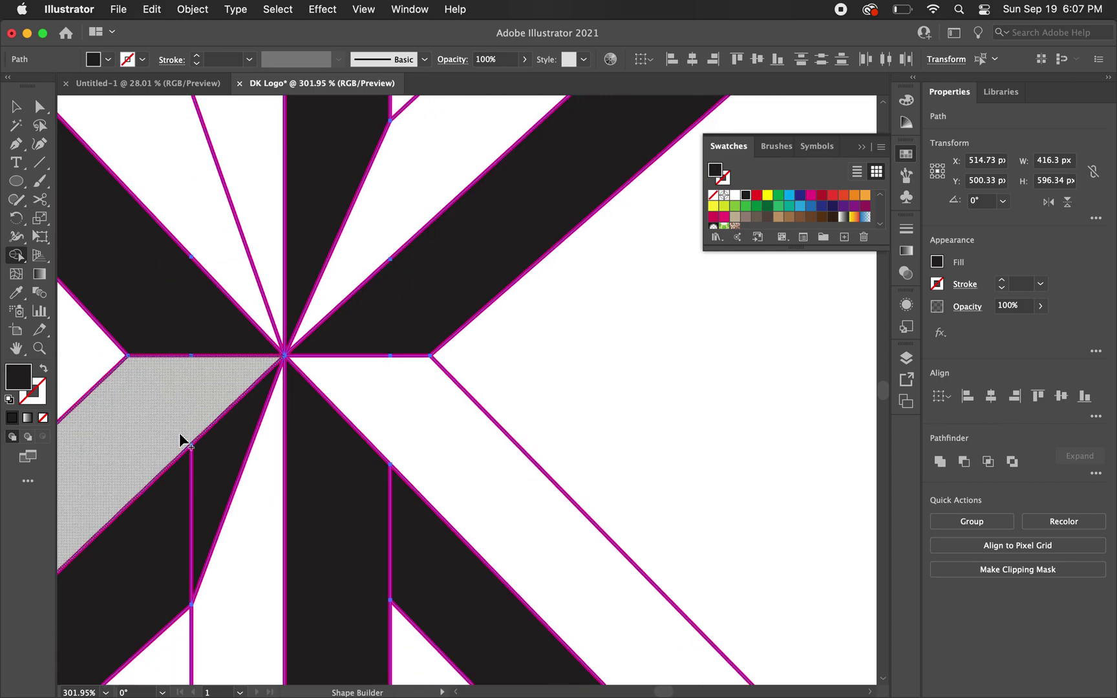
alt+click(192, 480)
alt+click(391, 521)
scroll(391, 521, down, 3)
scroll(391, 521, down, 5)
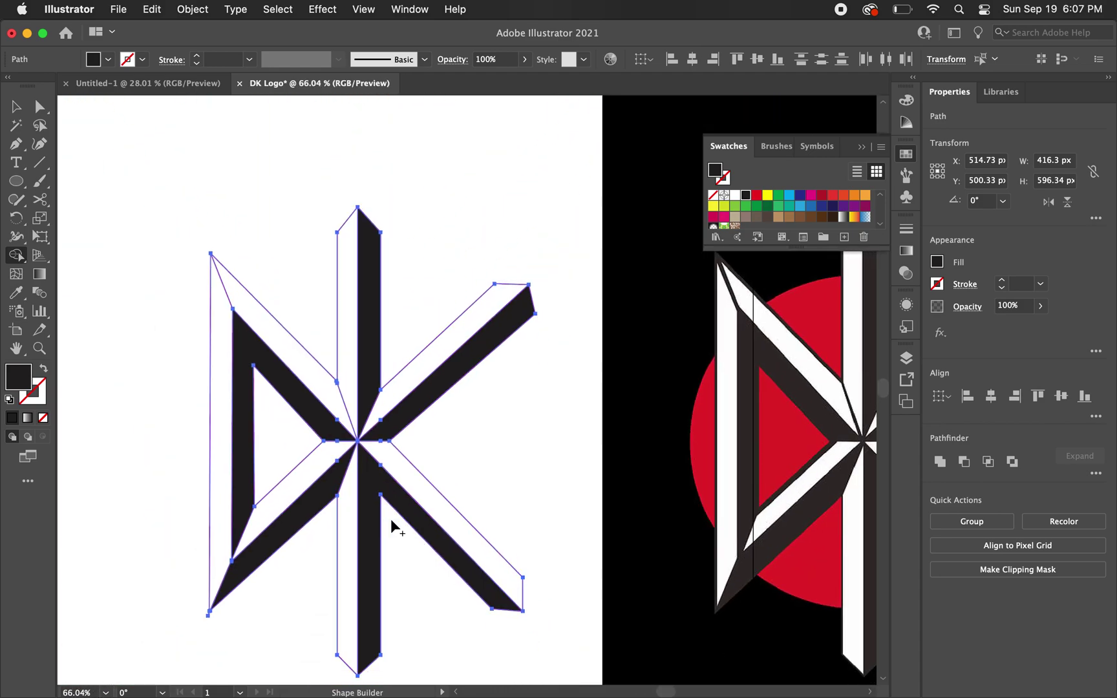
scroll(390, 518, down, 1)
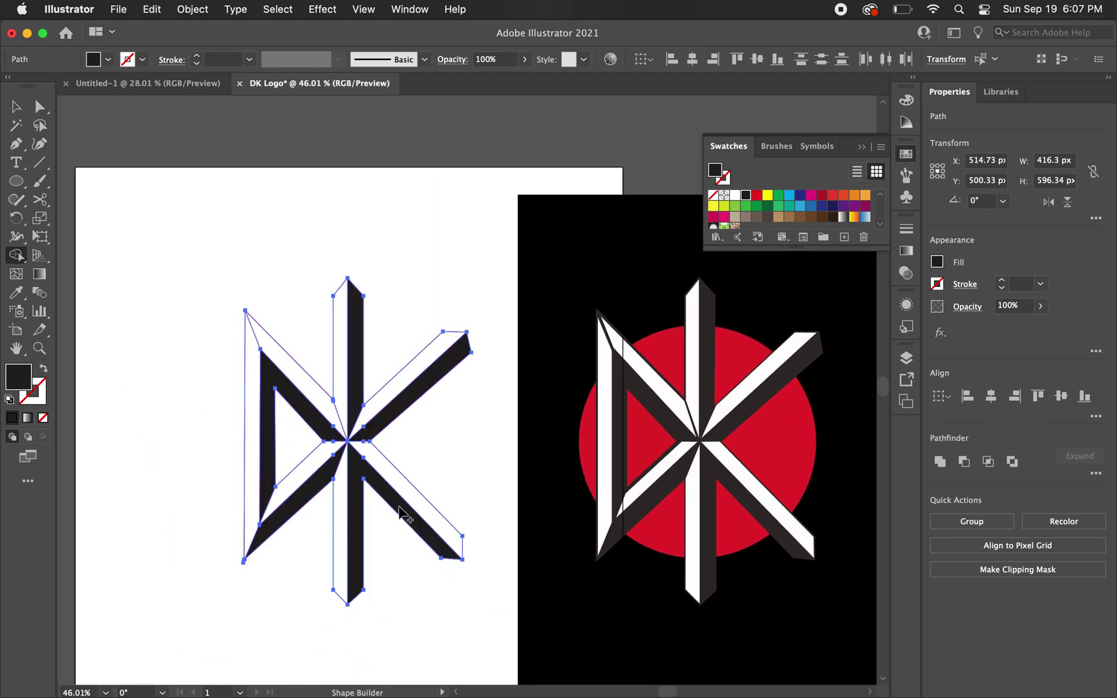
Step: Fill the stem, the D's left strips and the arms' upper faces white
click(734, 196)
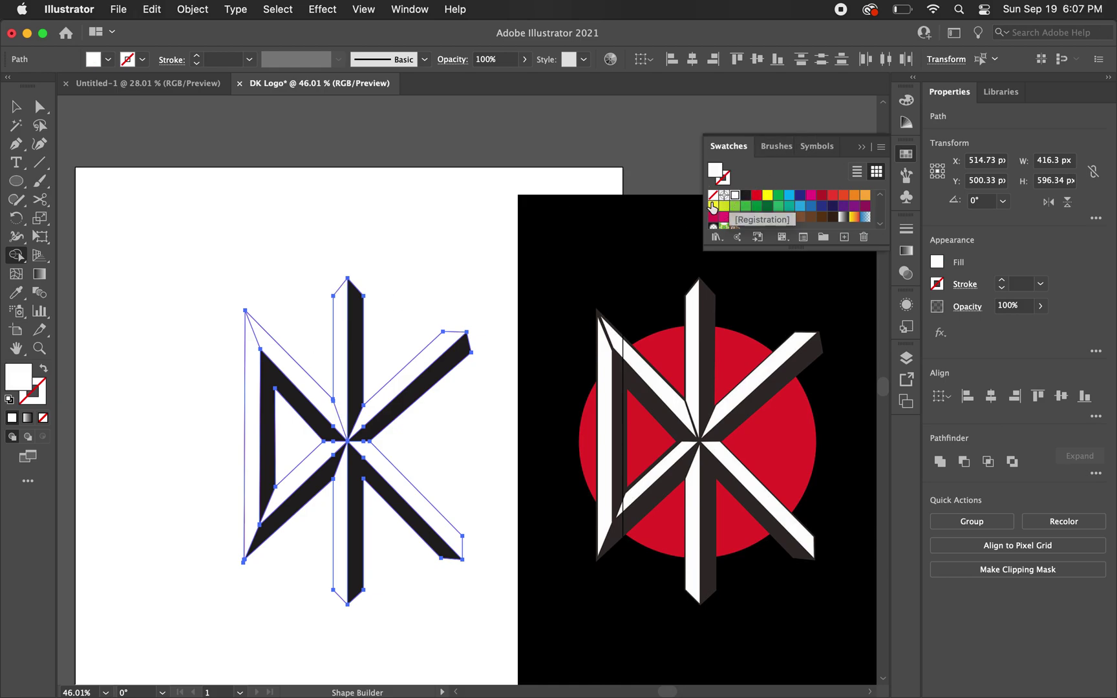
click(342, 327)
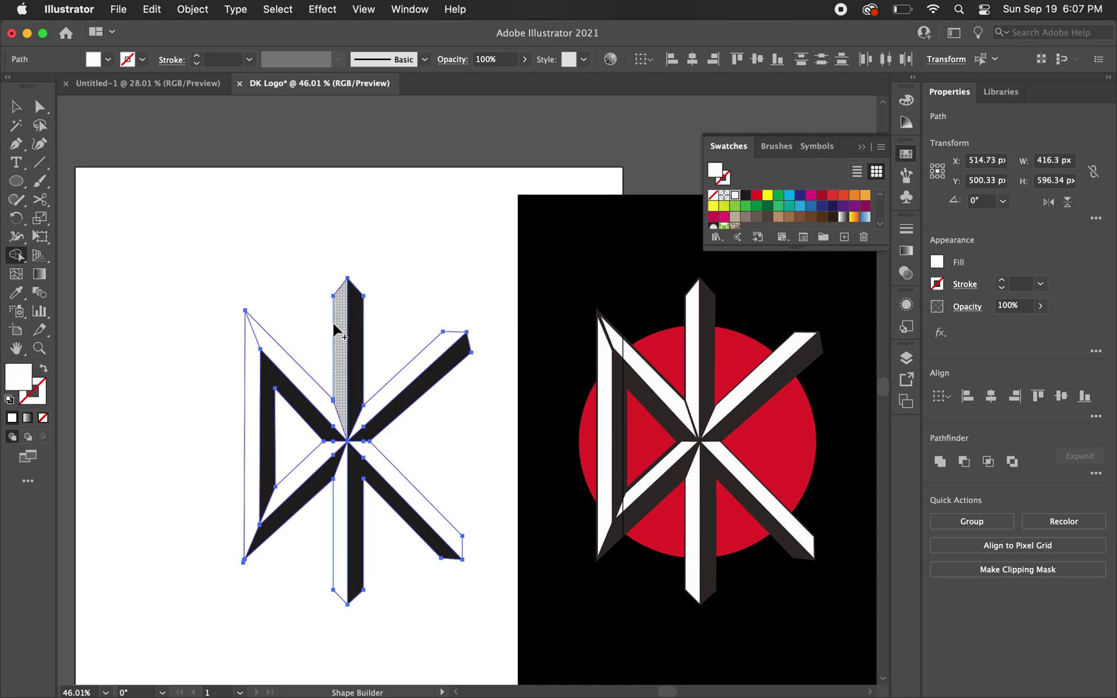
click(253, 375)
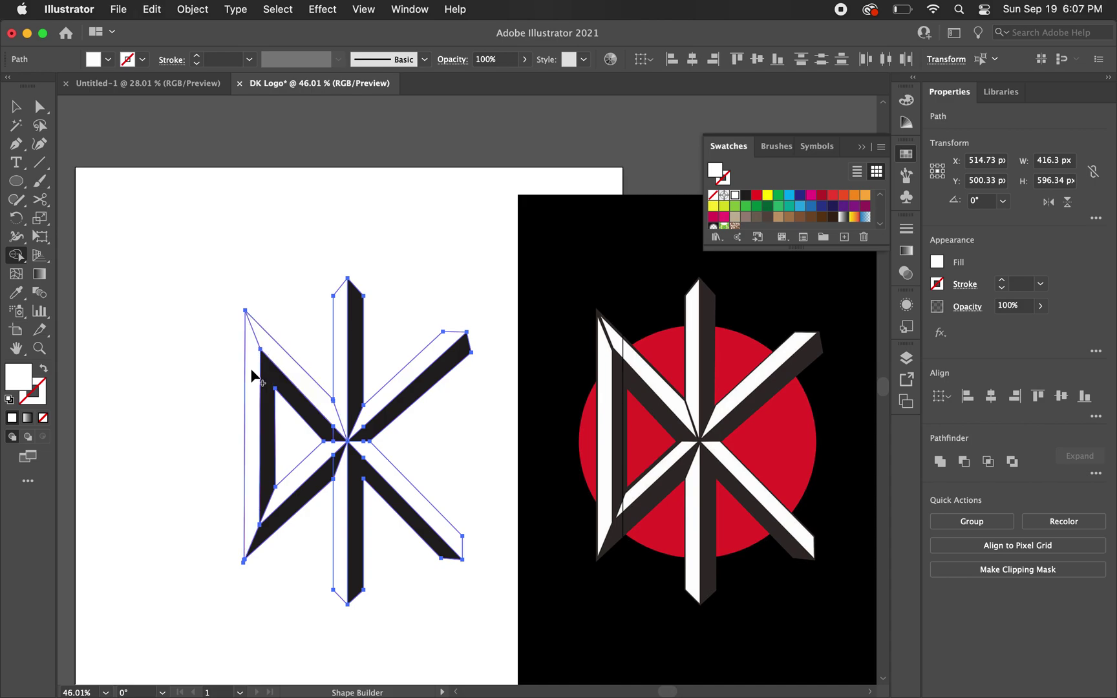
click(393, 390)
scroll(333, 437, up, 5)
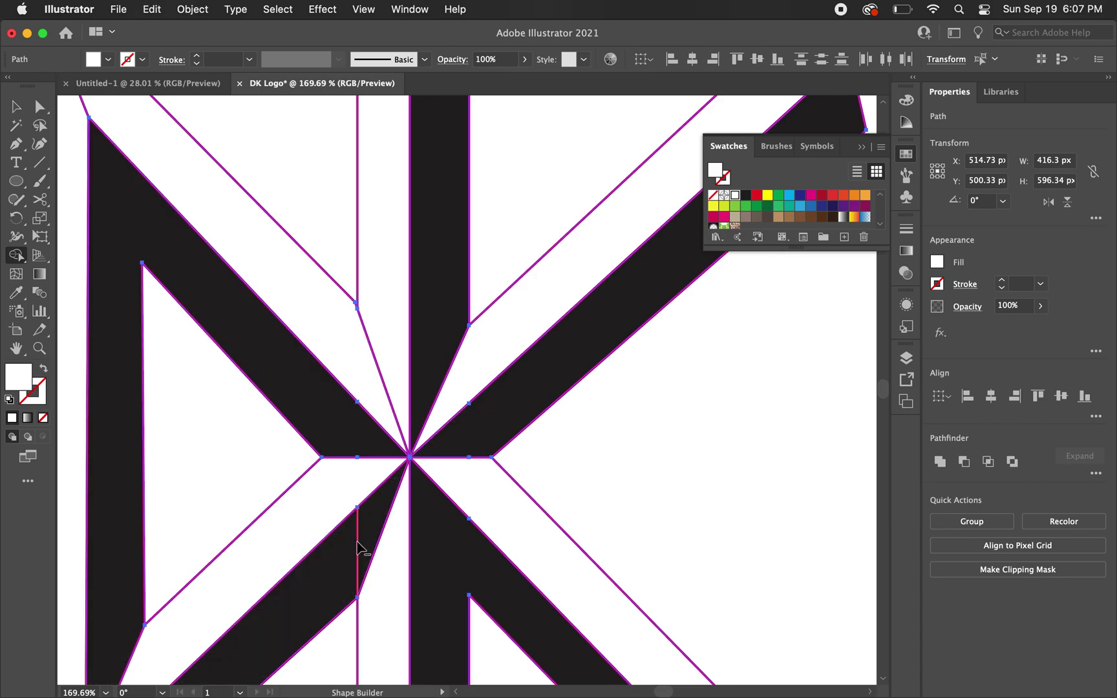
scroll(362, 549, down, 6)
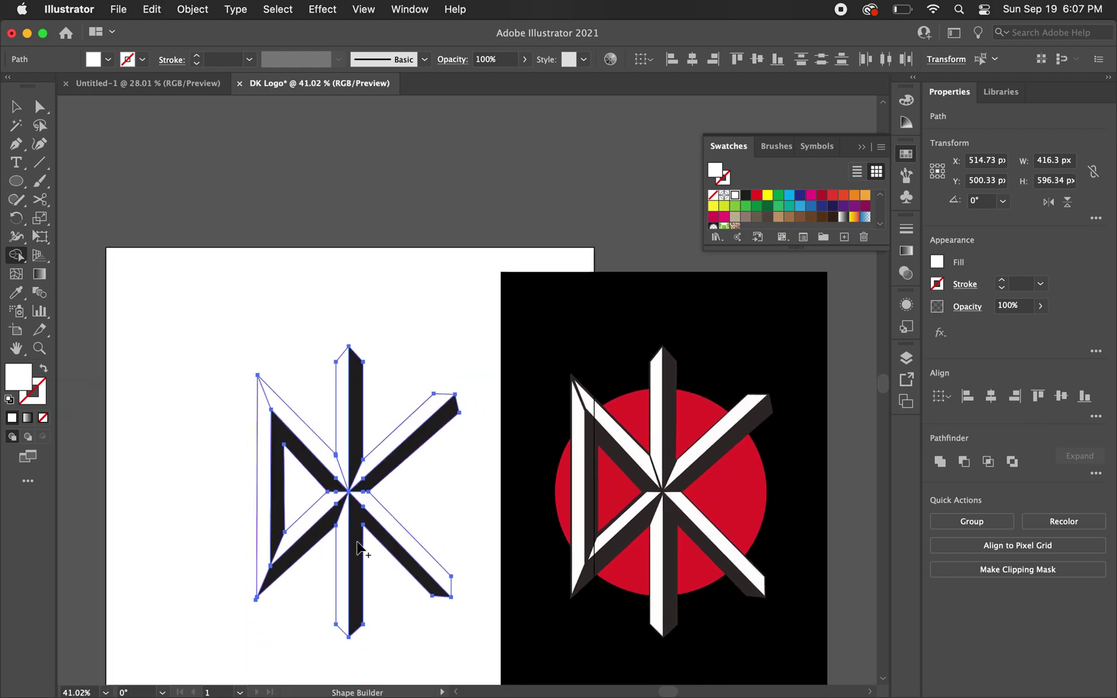
click(408, 436)
click(383, 522)
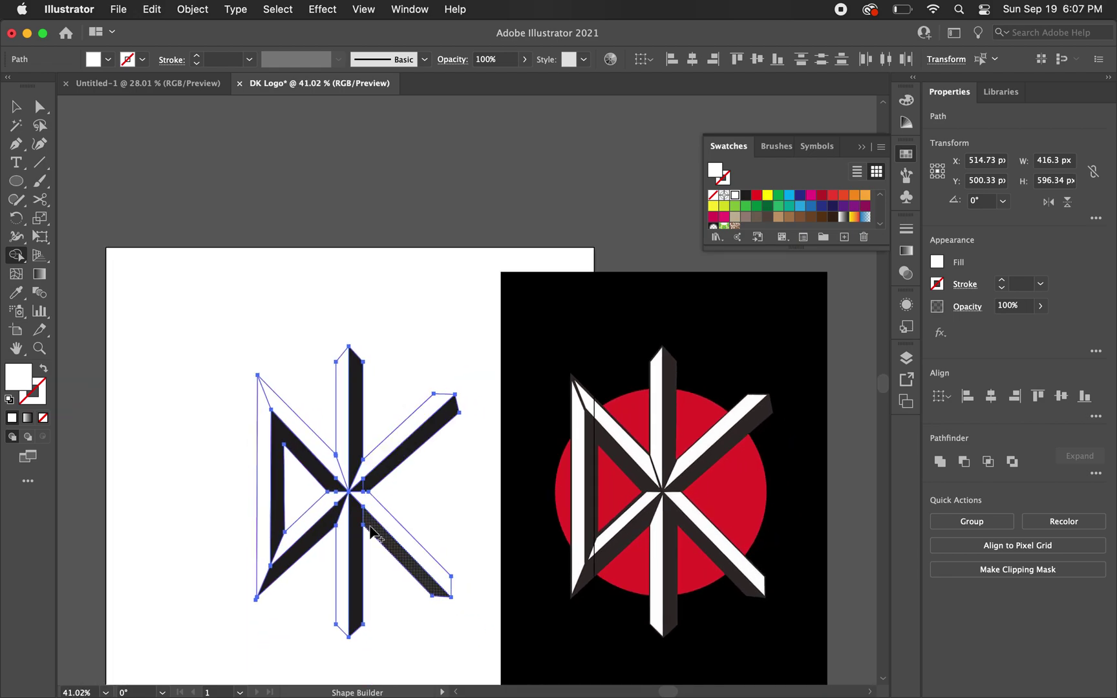
click(321, 529)
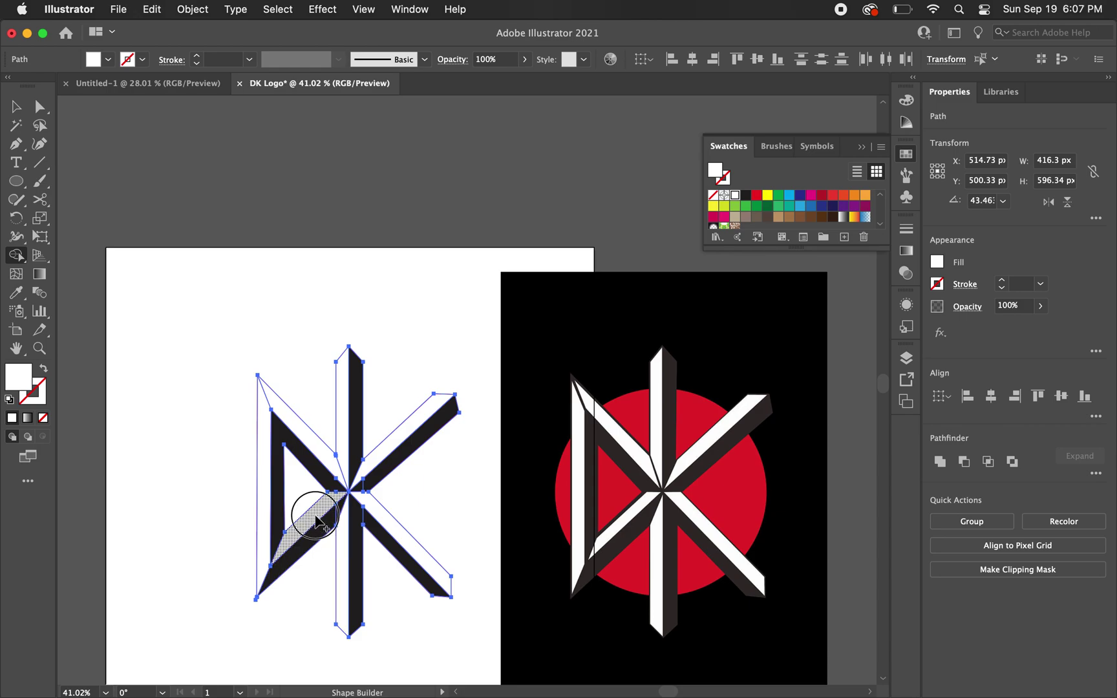
click(269, 515)
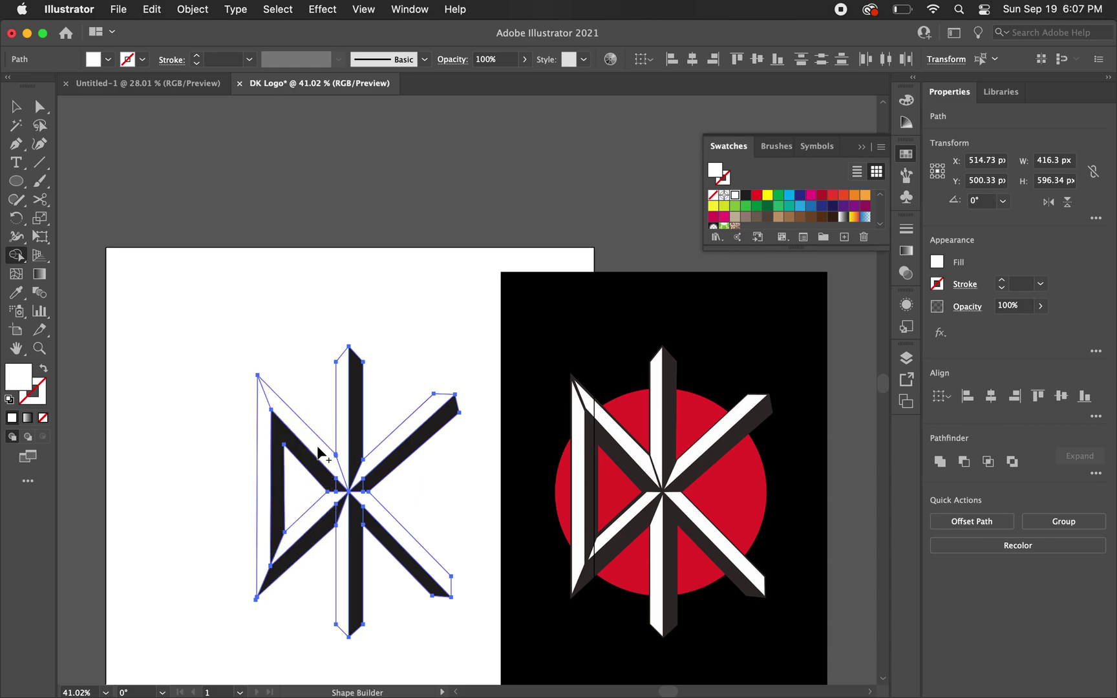
scroll(345, 428, down, 3)
Step: Move the DK logo off the artboard onto the canvas above
key(v)
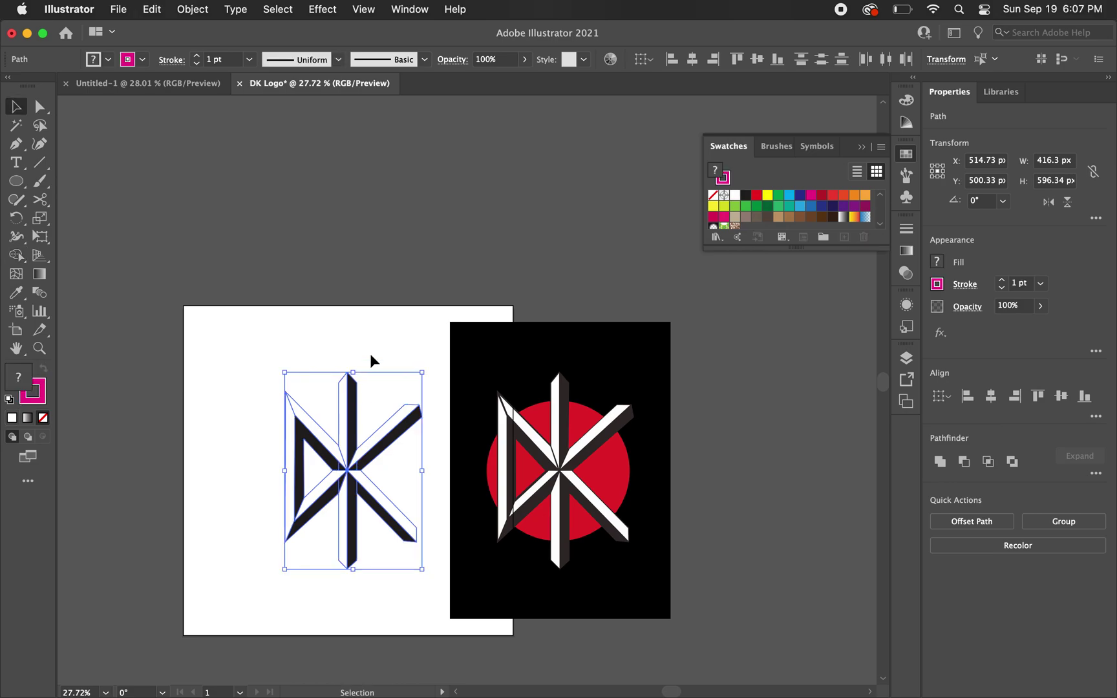
drag(340, 490, 372, 227)
click(489, 217)
Step: Change the logo's outline stroke colour from magenta to black
scroll(437, 200, up, 3)
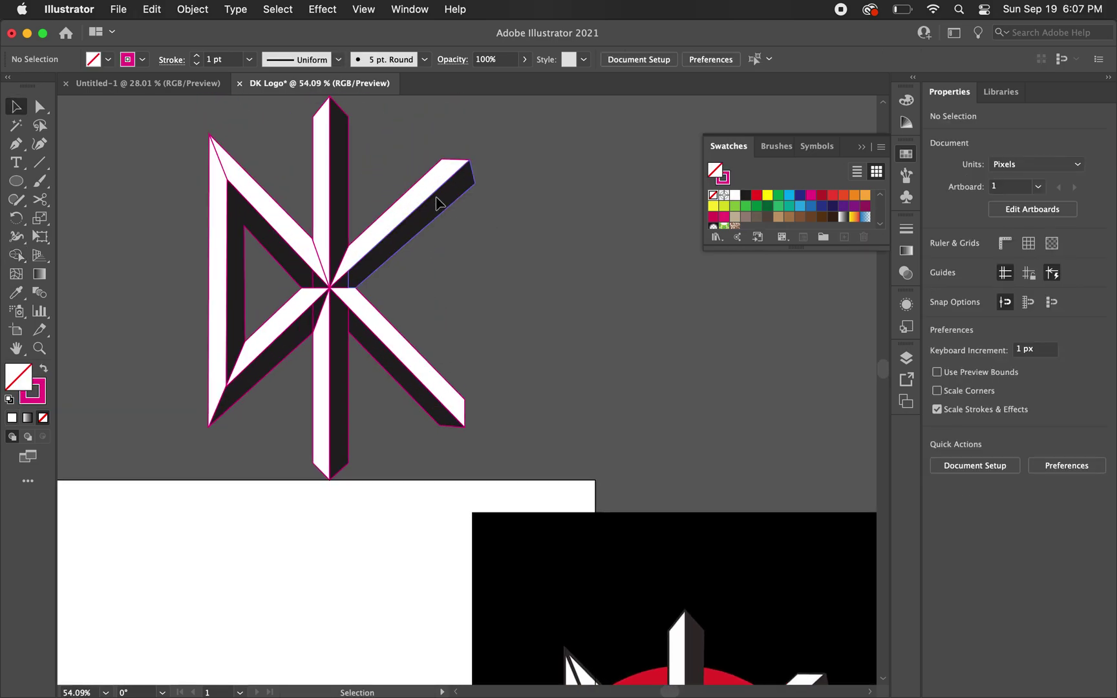
scroll(437, 200, up, 1)
scroll(406, 198, up, 2)
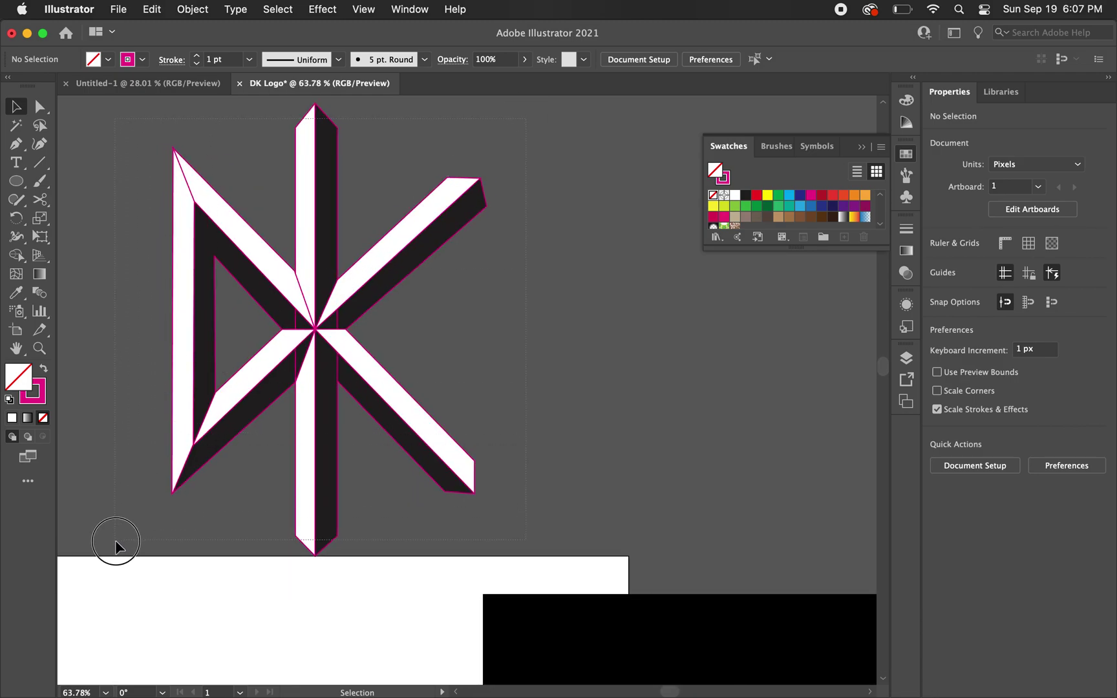
drag(114, 544, 187, 478)
click(36, 404)
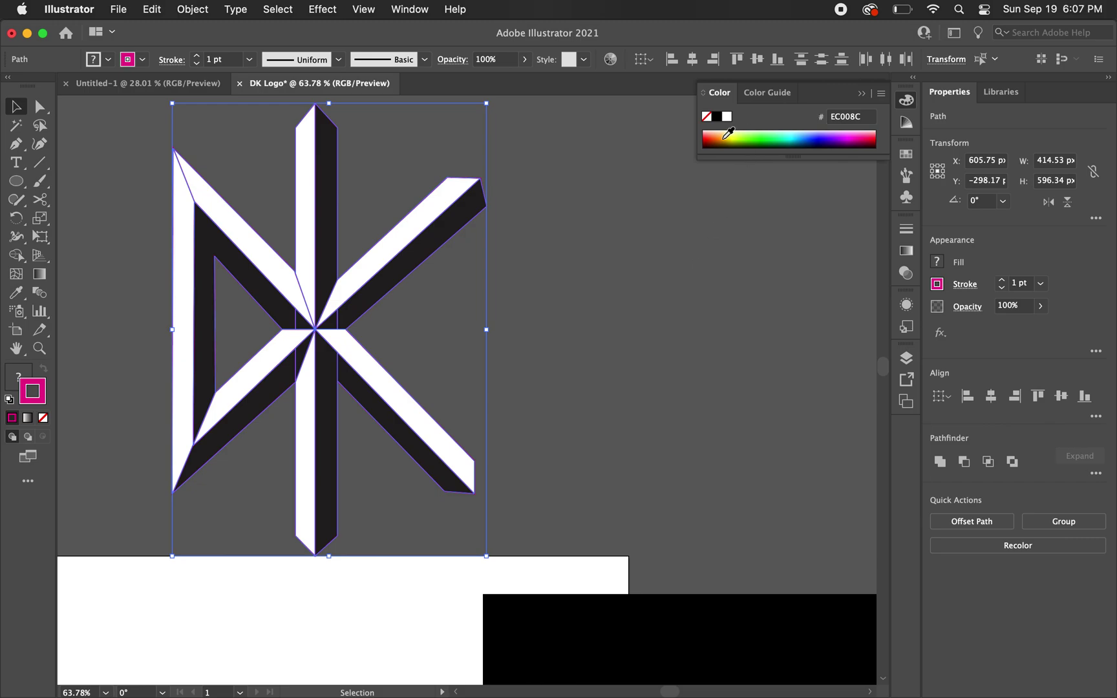
click(716, 117)
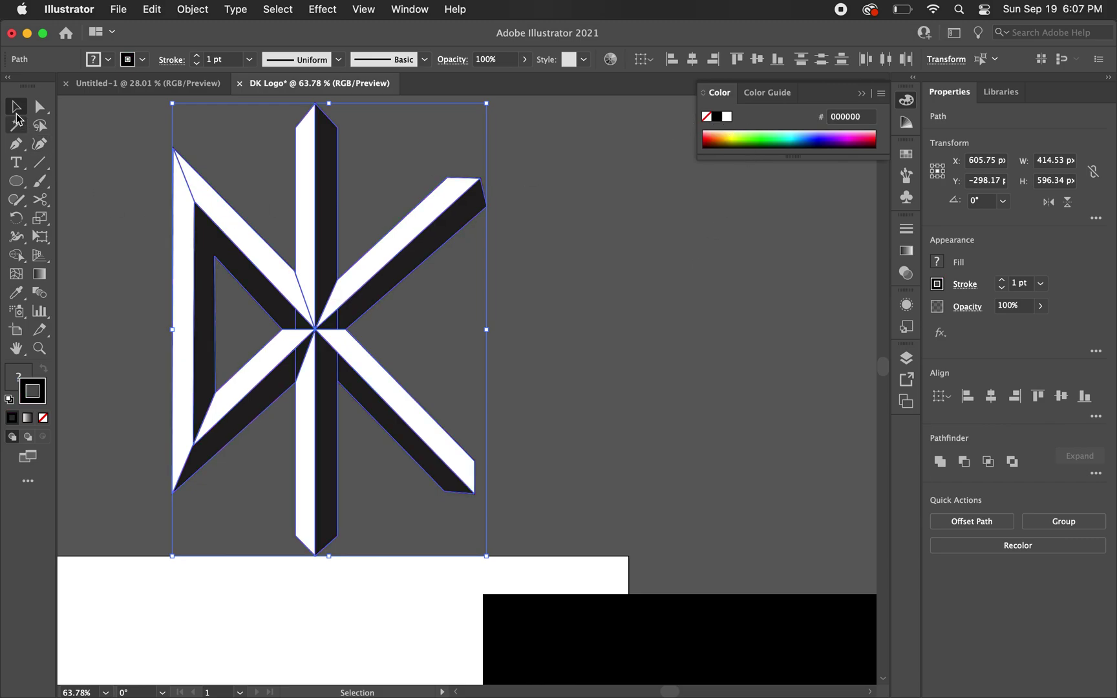
click(100, 154)
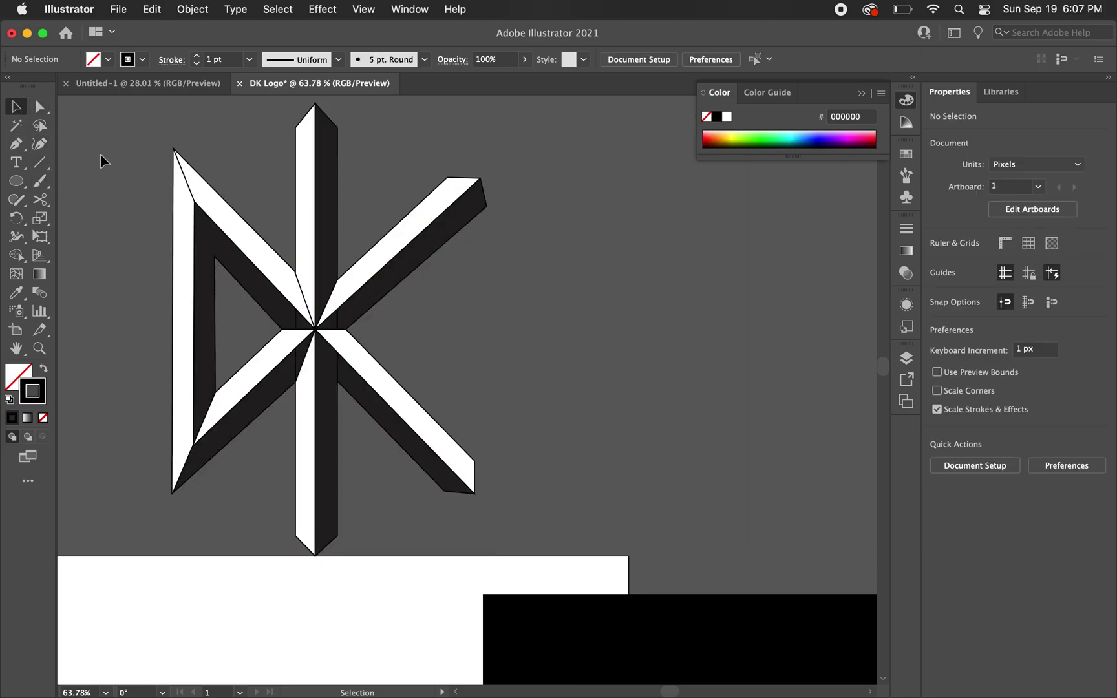
scroll(187, 267, up, 2)
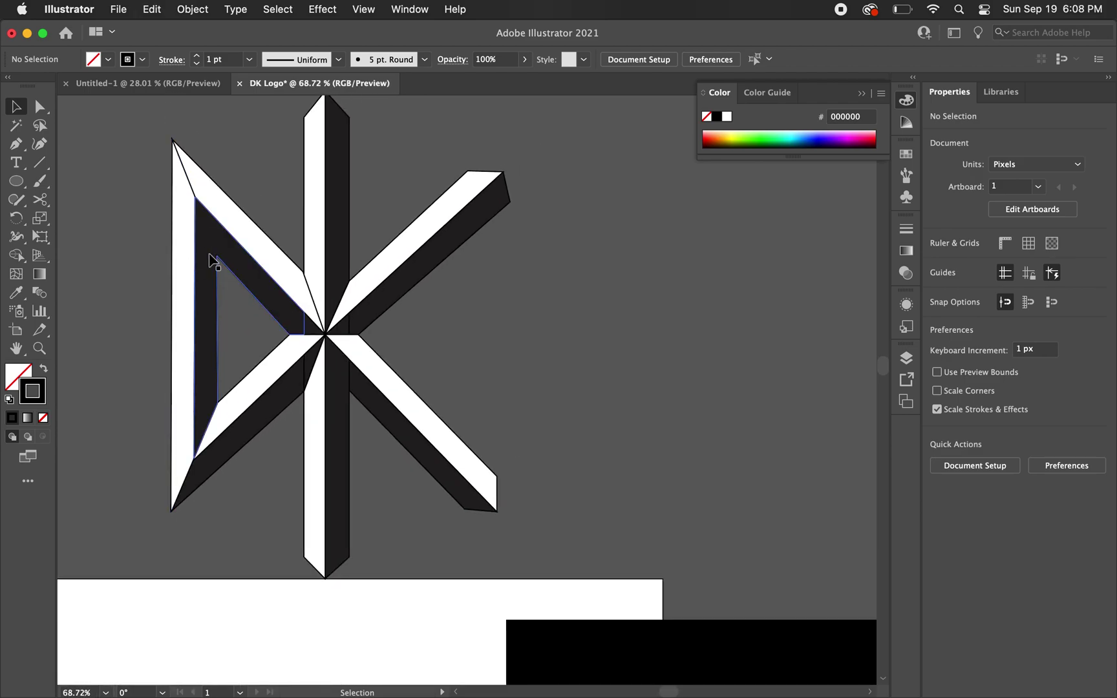
Step: With Shape Builder, erase the three vertical seams on and beside the logo's centre strip
scroll(310, 280, down, 3)
drag(491, 140, 178, 486)
click(16, 256)
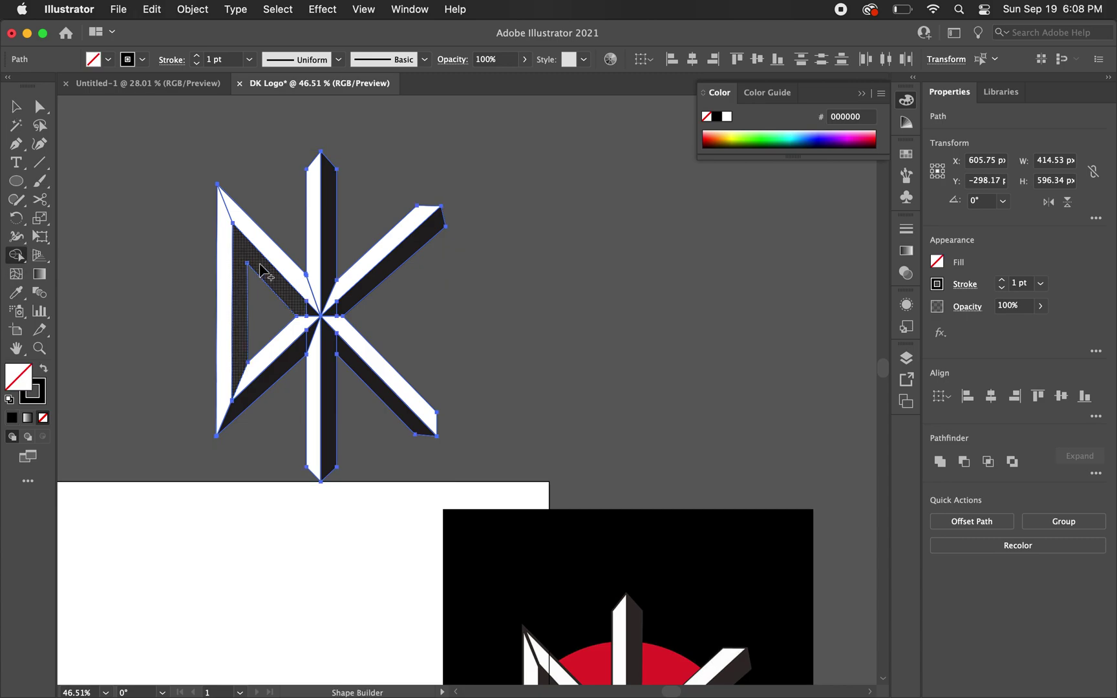
scroll(298, 288, up, 6)
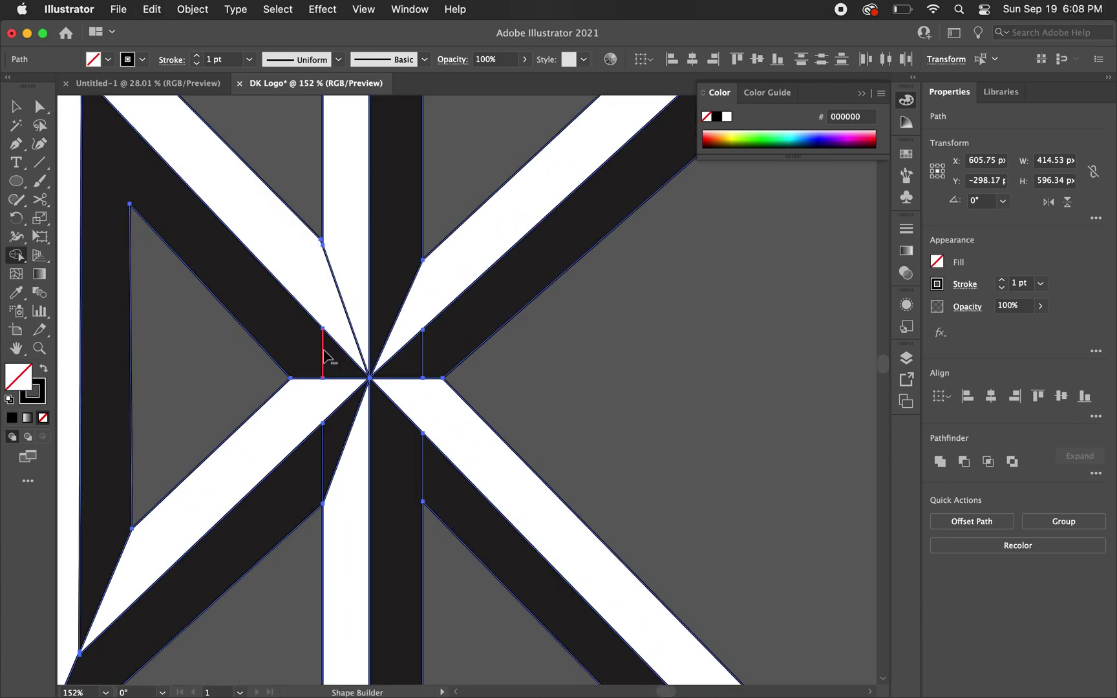
click(424, 349)
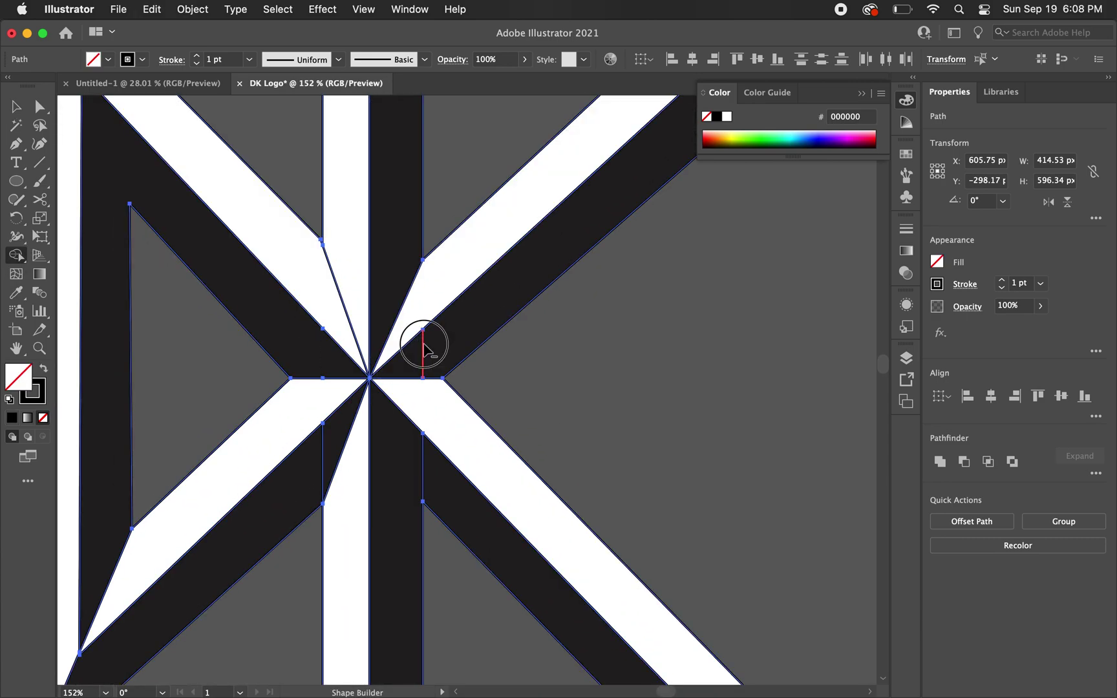
alt+click(424, 456)
alt+click(324, 456)
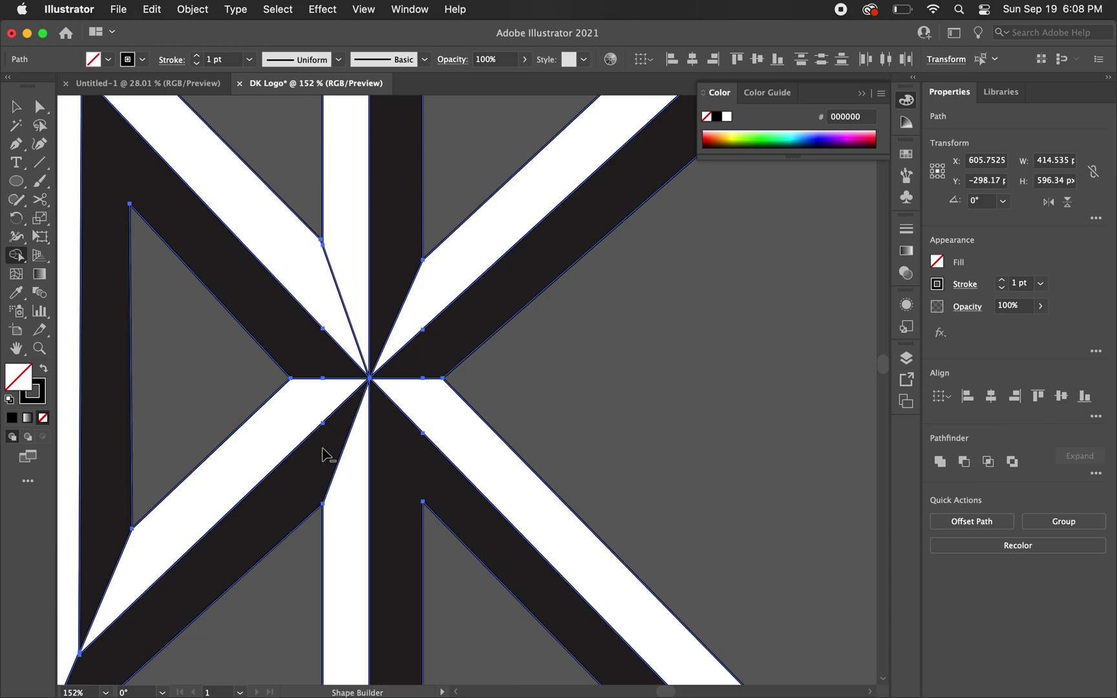
scroll(326, 388, down, 5)
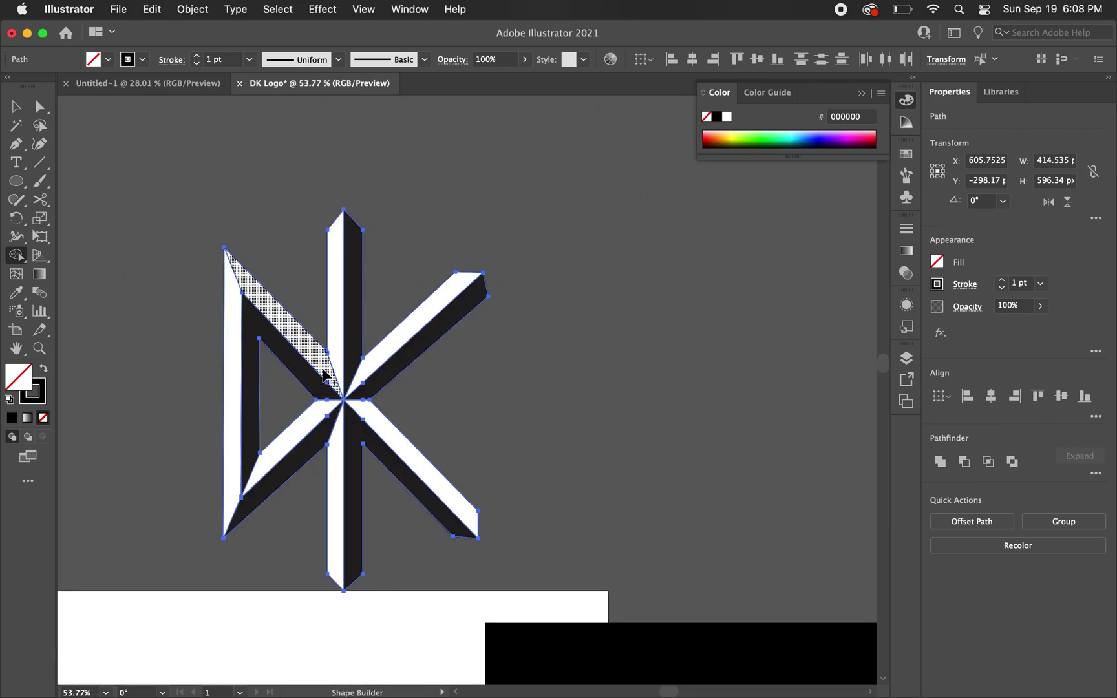
key(v)
click(573, 312)
scroll(572, 311, down, 3)
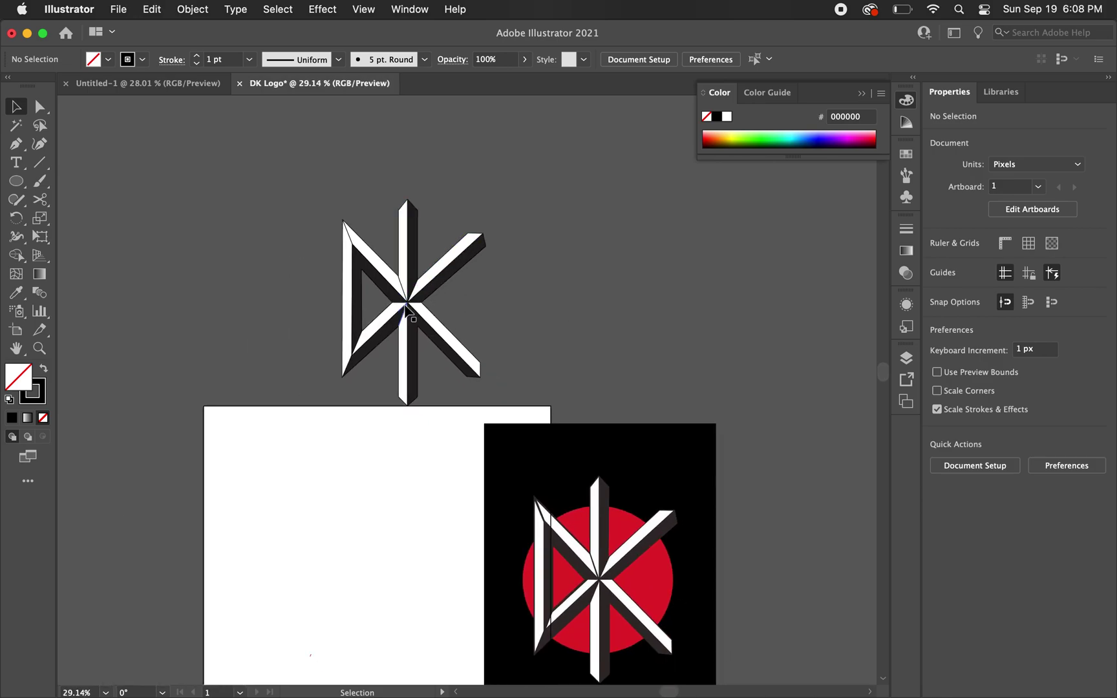
Step: Move the reference image further to the right
mouse_move(402, 315)
mouse_down()
mouse_move(501, 299)
mouse_move(402, 315)
mouse_up()
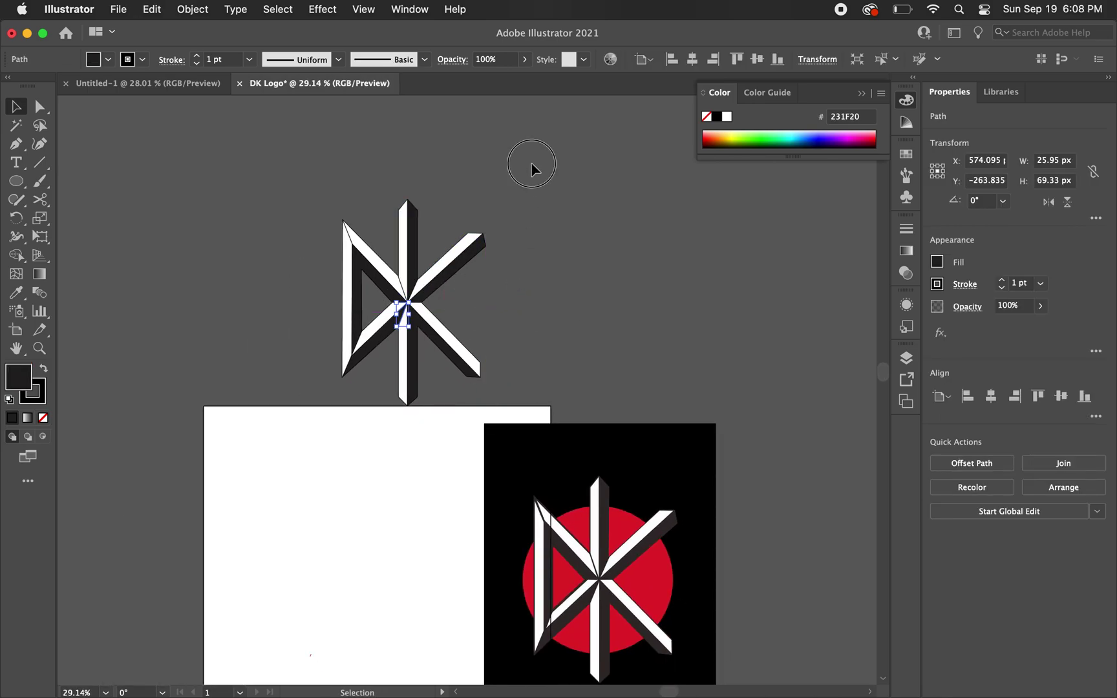
click(308, 442)
click(554, 347)
drag(544, 218, 306, 404)
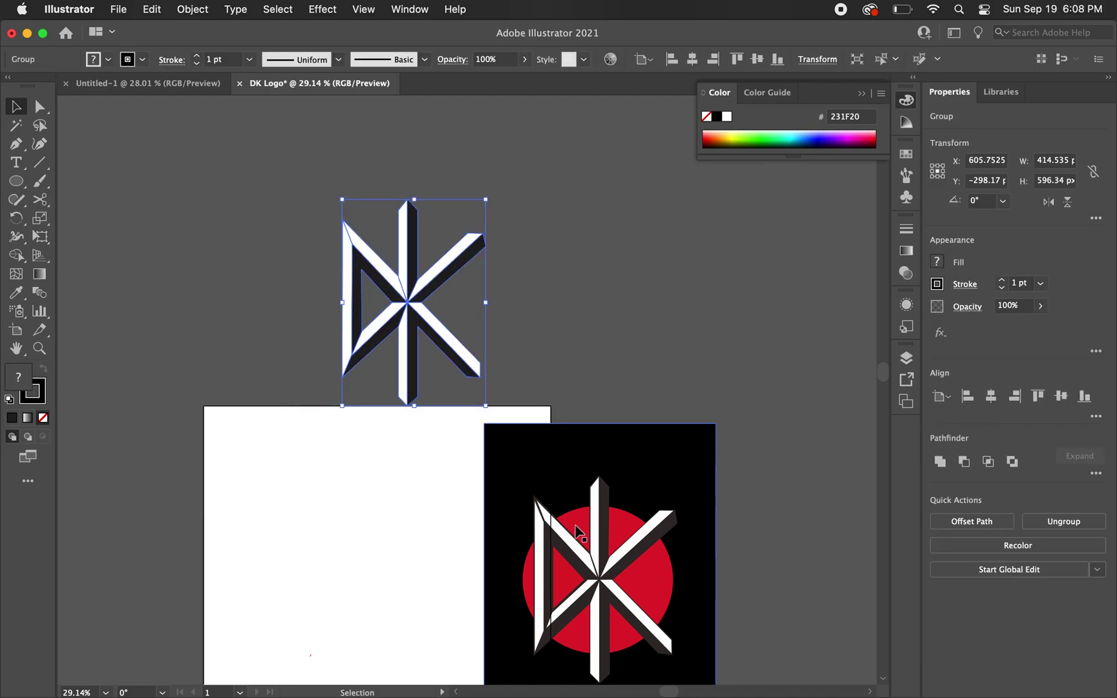
drag(577, 527, 693, 526)
Step: Centre the DK logo group horizontally and vertically on the artboard at 500, 500 px
click(326, 389)
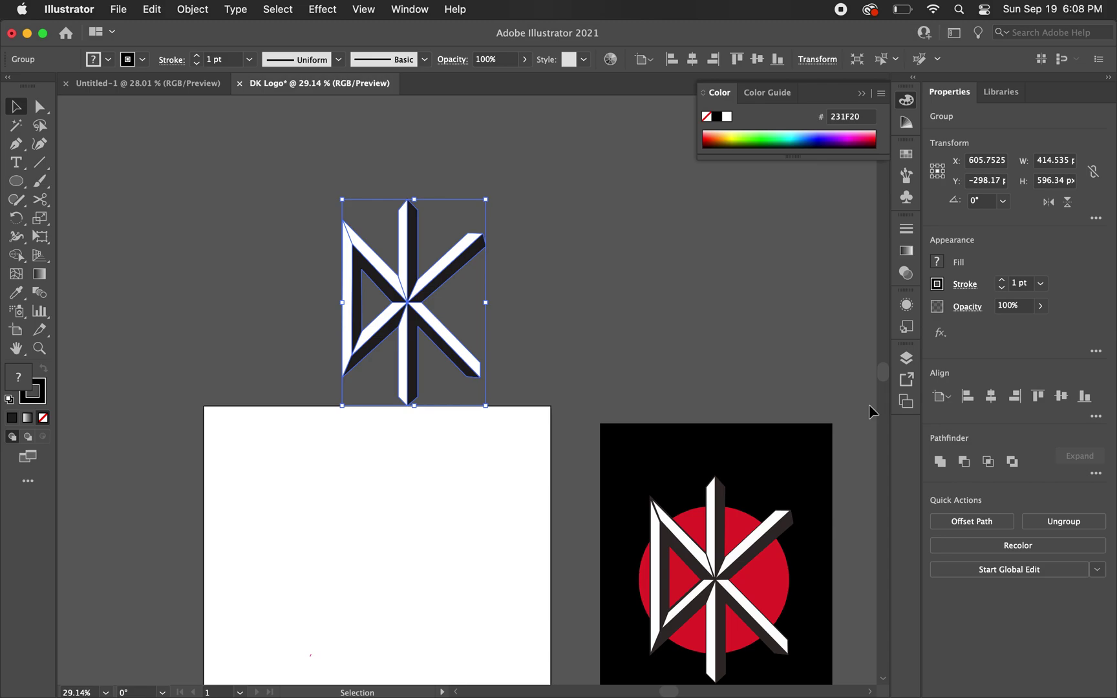
click(991, 396)
click(1061, 396)
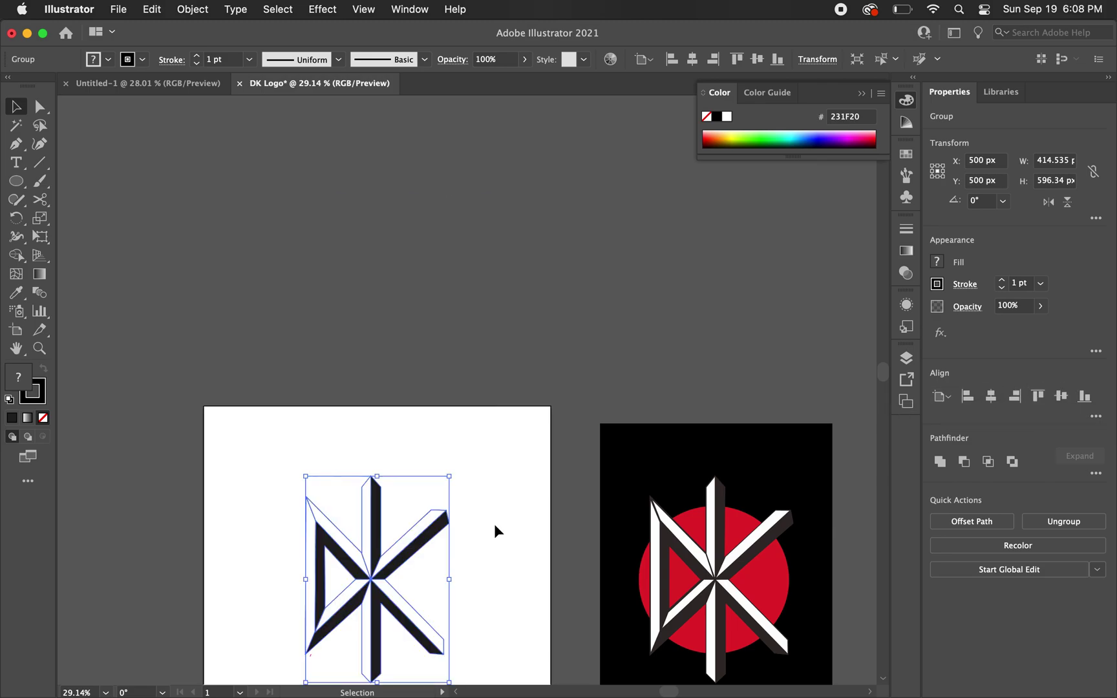
scroll(493, 524, down, 2)
click(626, 506)
scroll(626, 504, up, 2)
scroll(625, 505, down, 2)
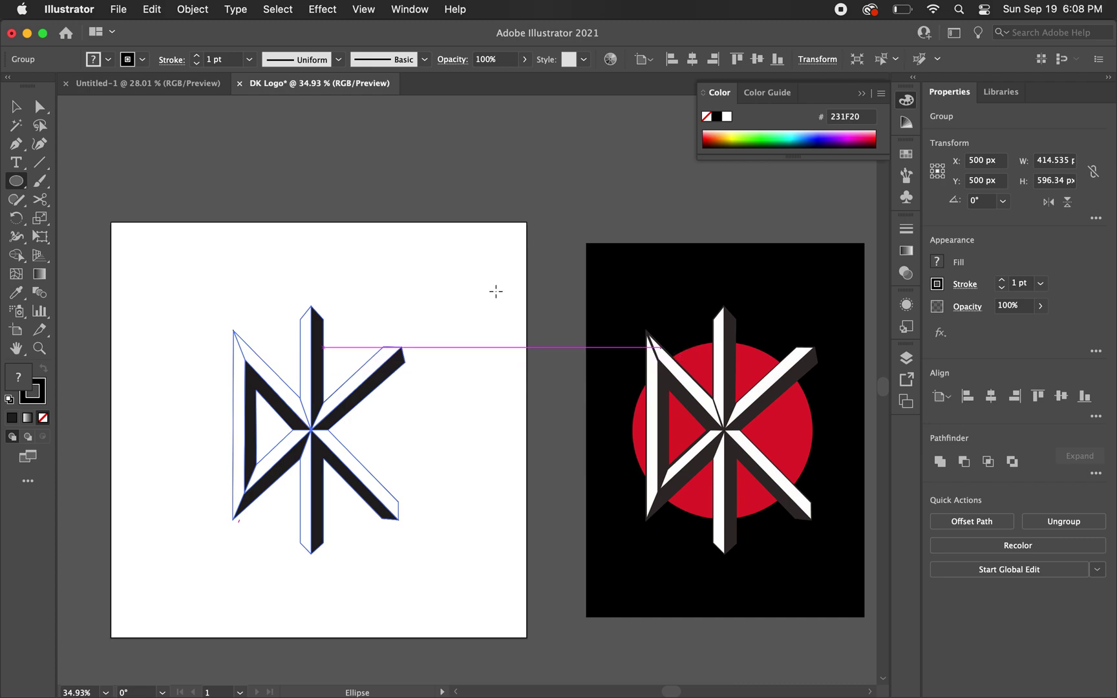
Step: Draw a 458.85 px circle over the reference's red disc, filled red ED1C24 with no stroke
click(18, 183)
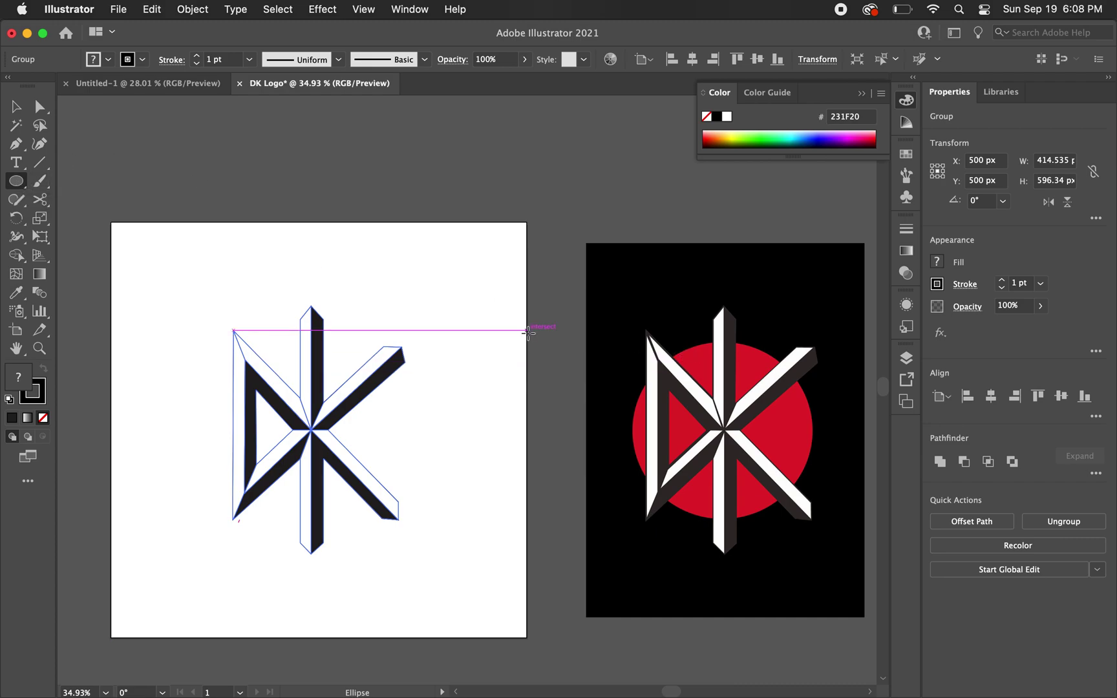
mouse_move(684, 354)
mouse_down()
mouse_move(718, 446)
mouse_move(785, 429)
mouse_move(815, 595)
mouse_move(766, 533)
mouse_up()
click(907, 155)
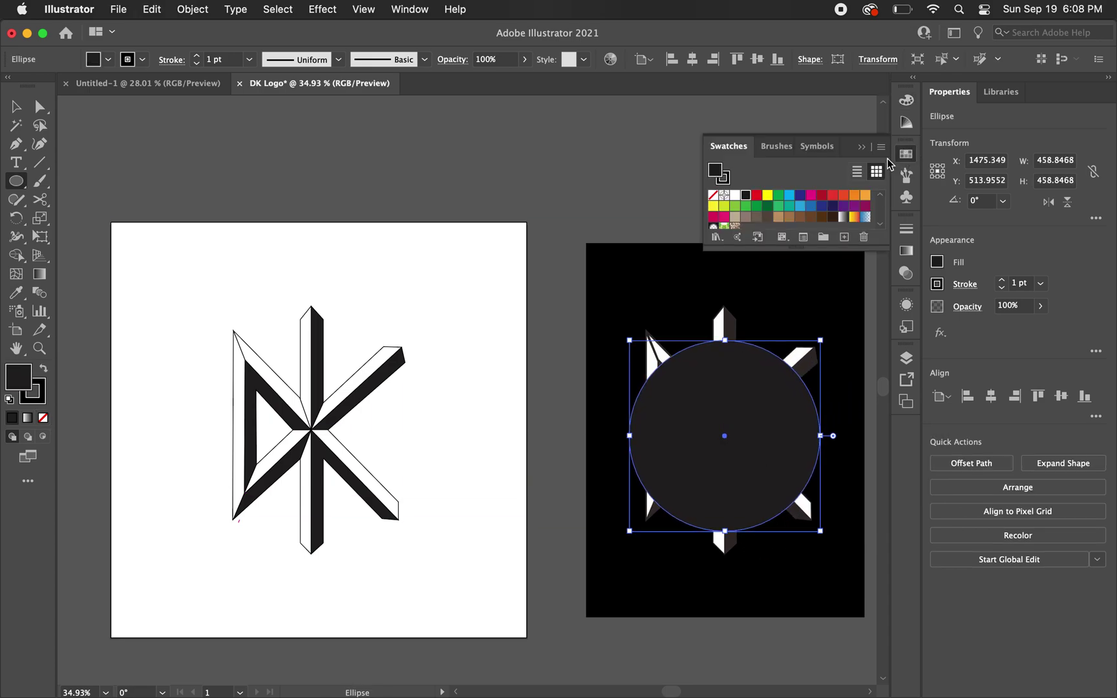
click(757, 196)
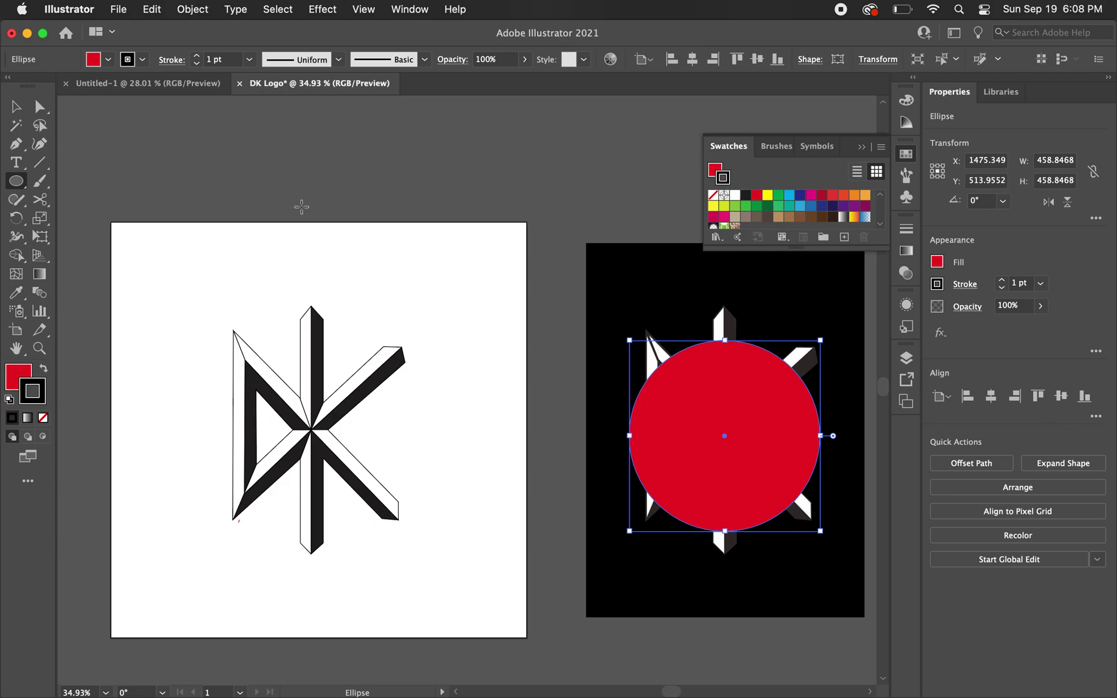
click(42, 417)
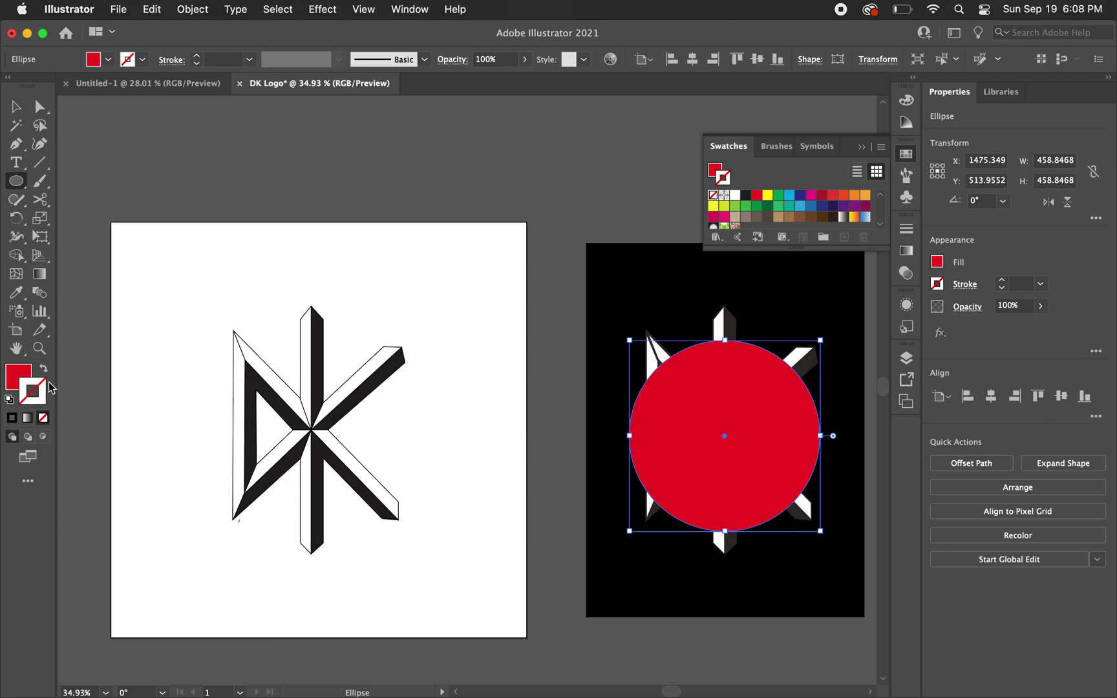
click(25, 371)
click(16, 108)
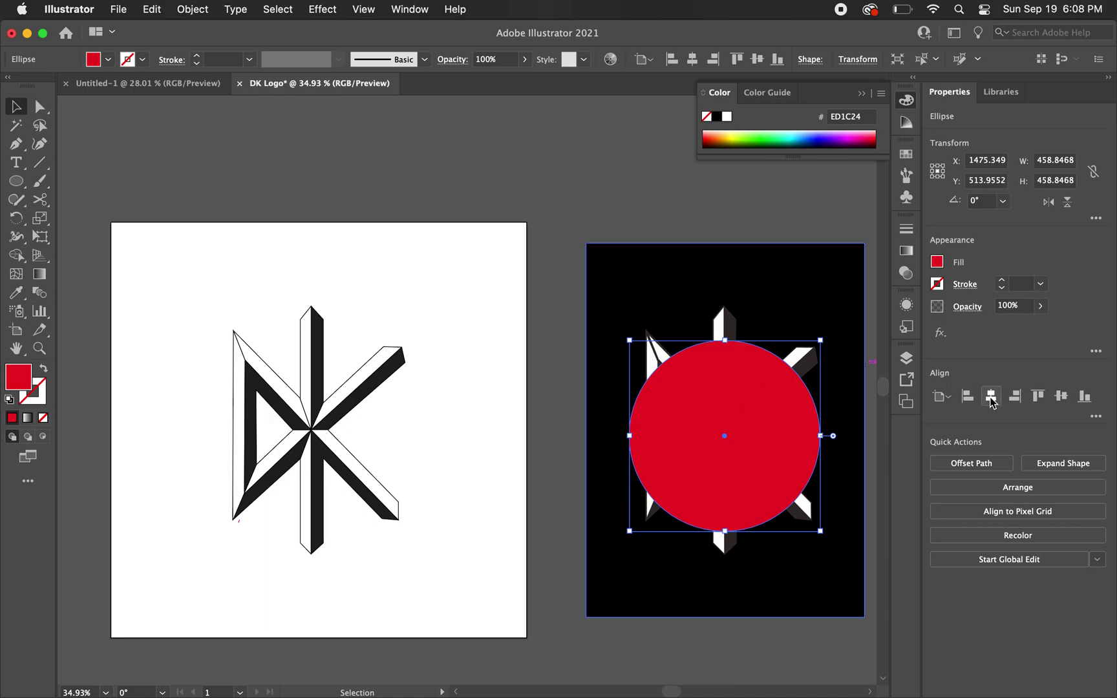
Step: Centre the red circle on the artboard and send it behind the DK logo
click(991, 397)
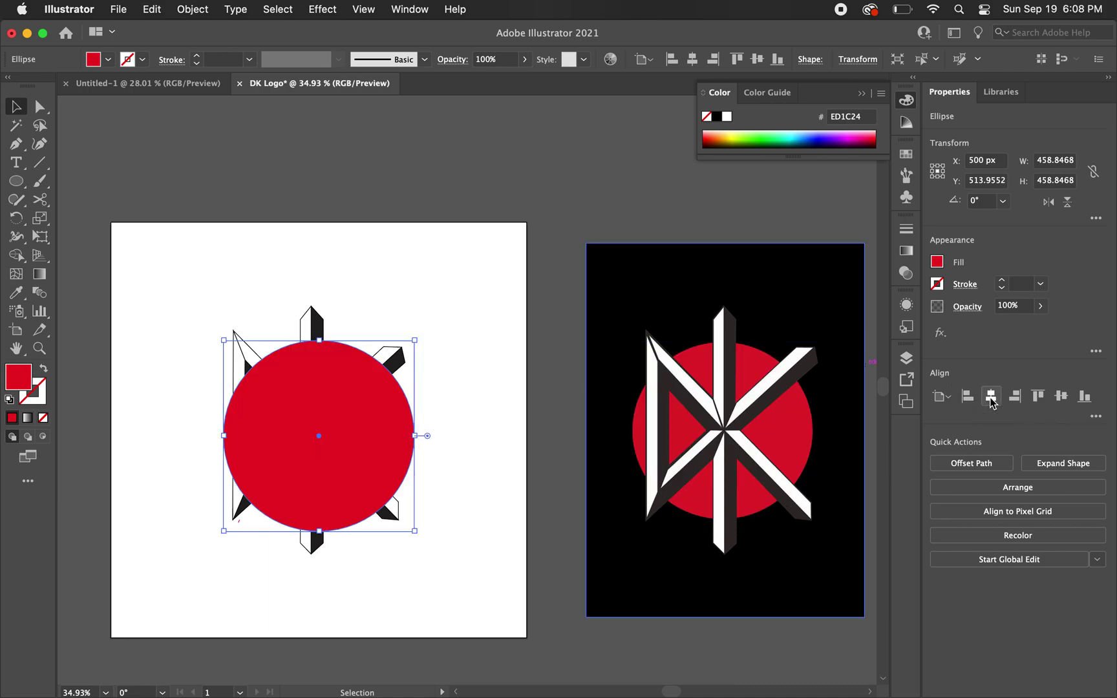
click(1061, 397)
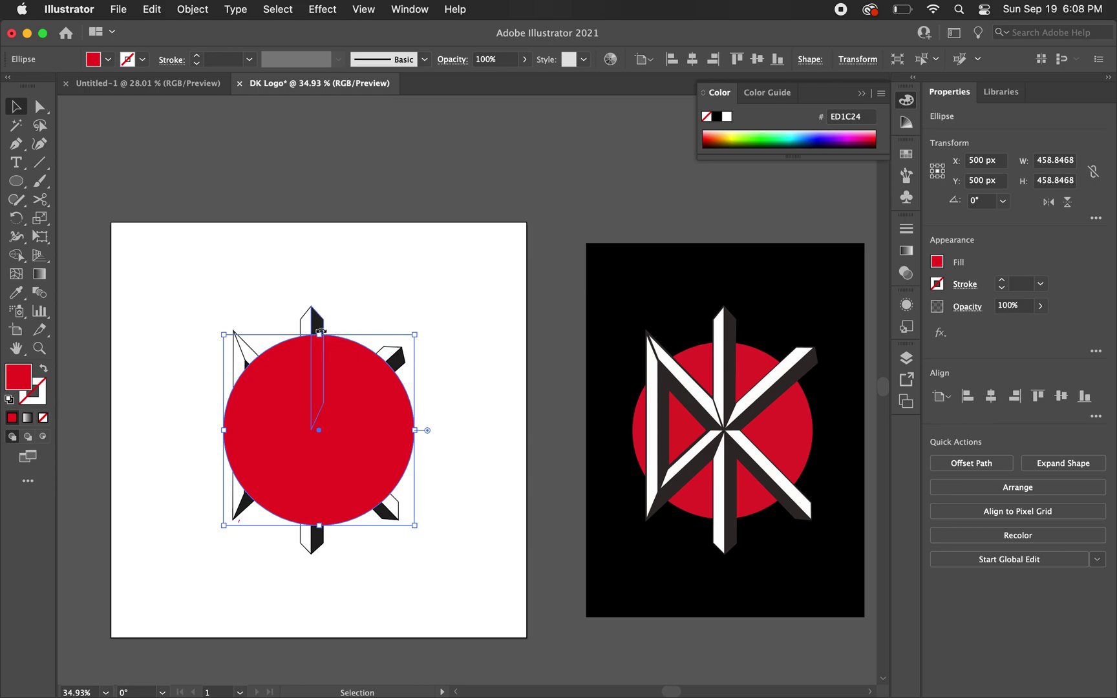
click(192, 9)
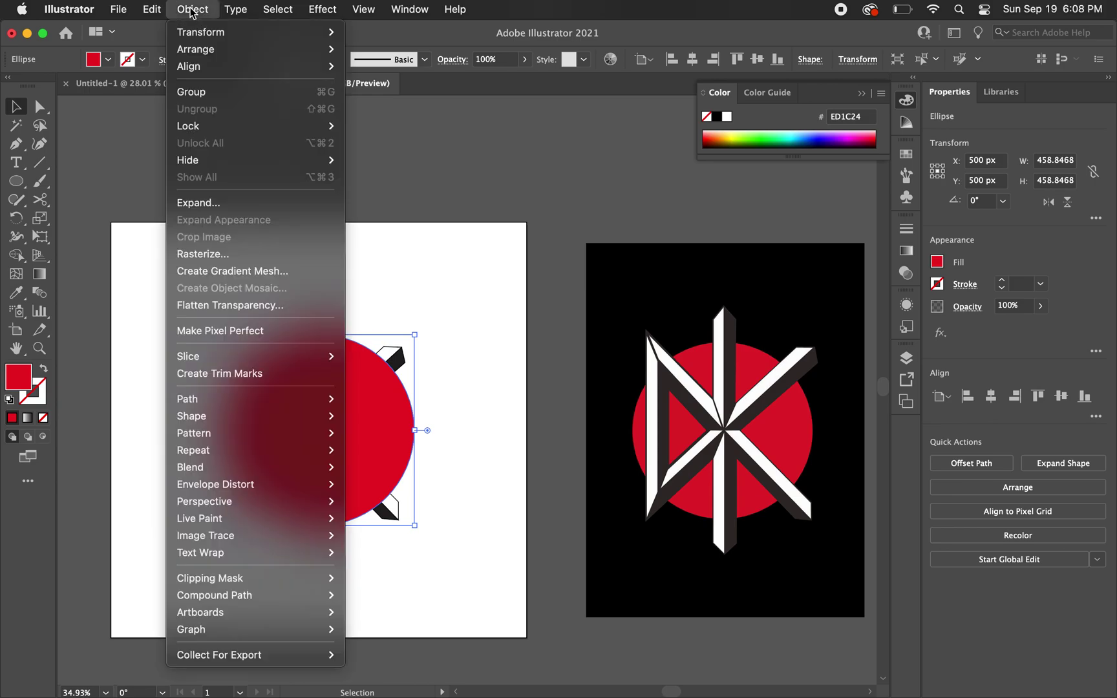
mouse_move(197, 50)
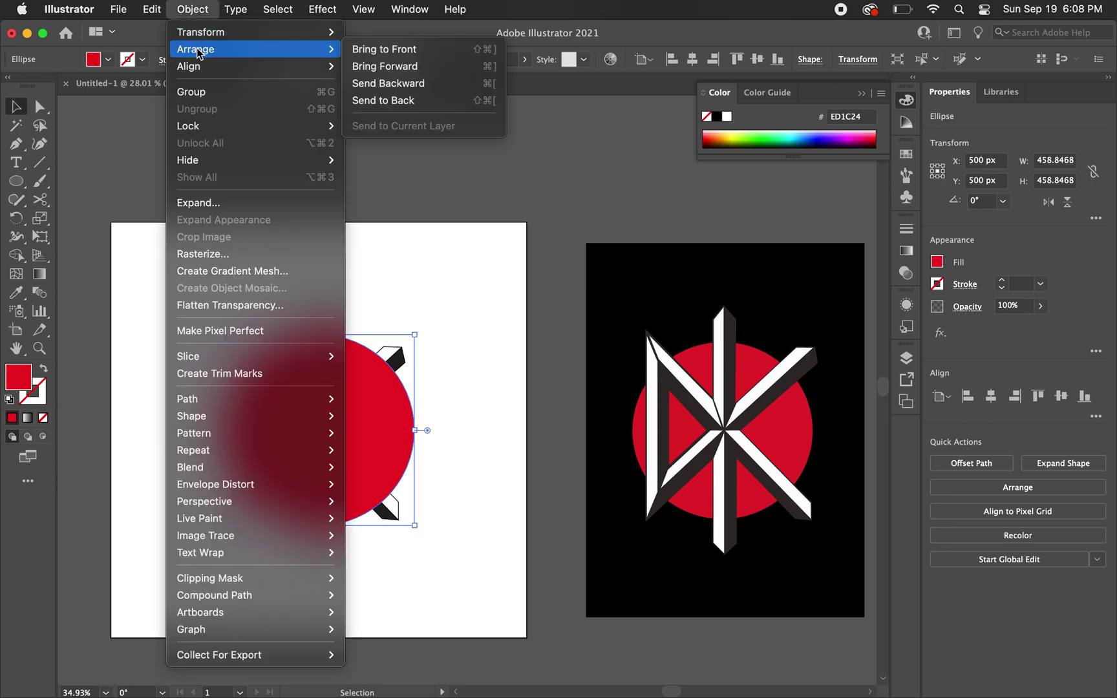
click(419, 101)
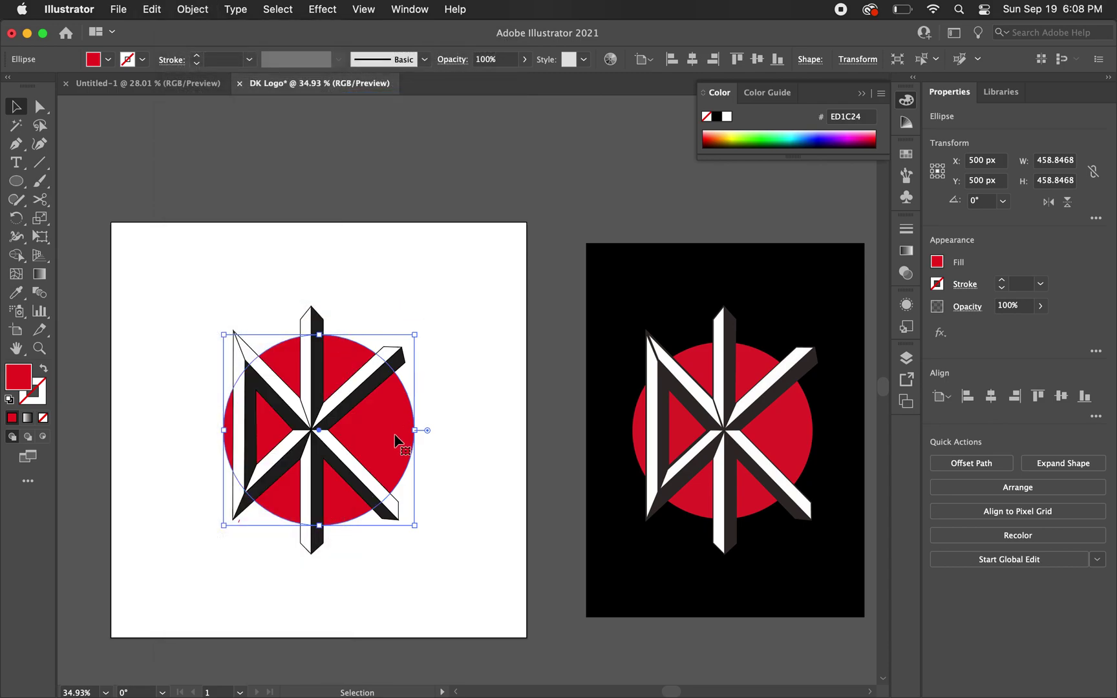
Step: Shift the circle slightly left and nudge it to line up under the logo
scroll(407, 437, left, 3)
scroll(442, 414, up, 2)
drag(461, 408, 444, 410)
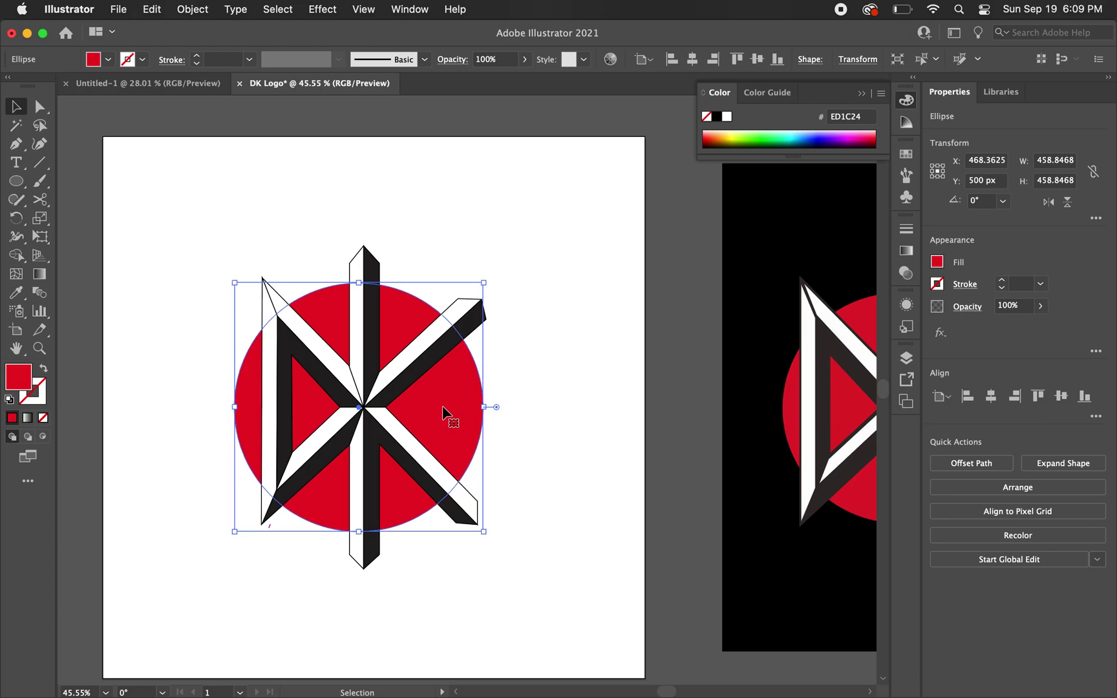
key(Right)
key(Right)
key(Right)
key(Right)
key(Right)
key(Right)
key(Right)
key(Right)
key(Right)
key(Right)
key(Right)
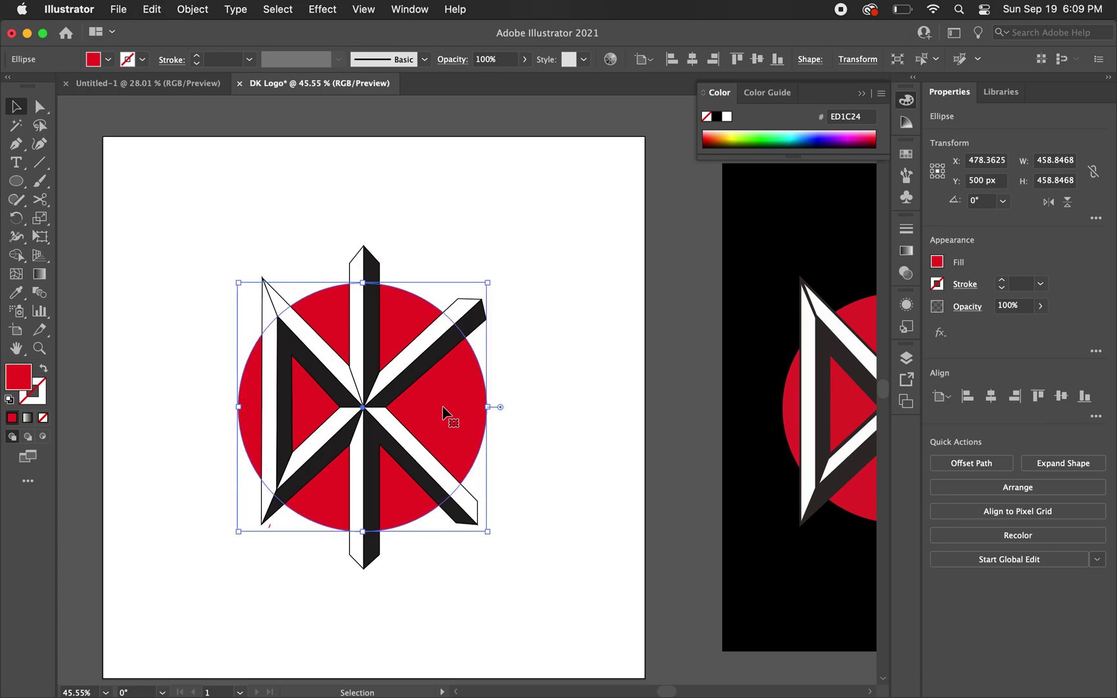
key(Left)
click(608, 355)
scroll(571, 359, down, 3)
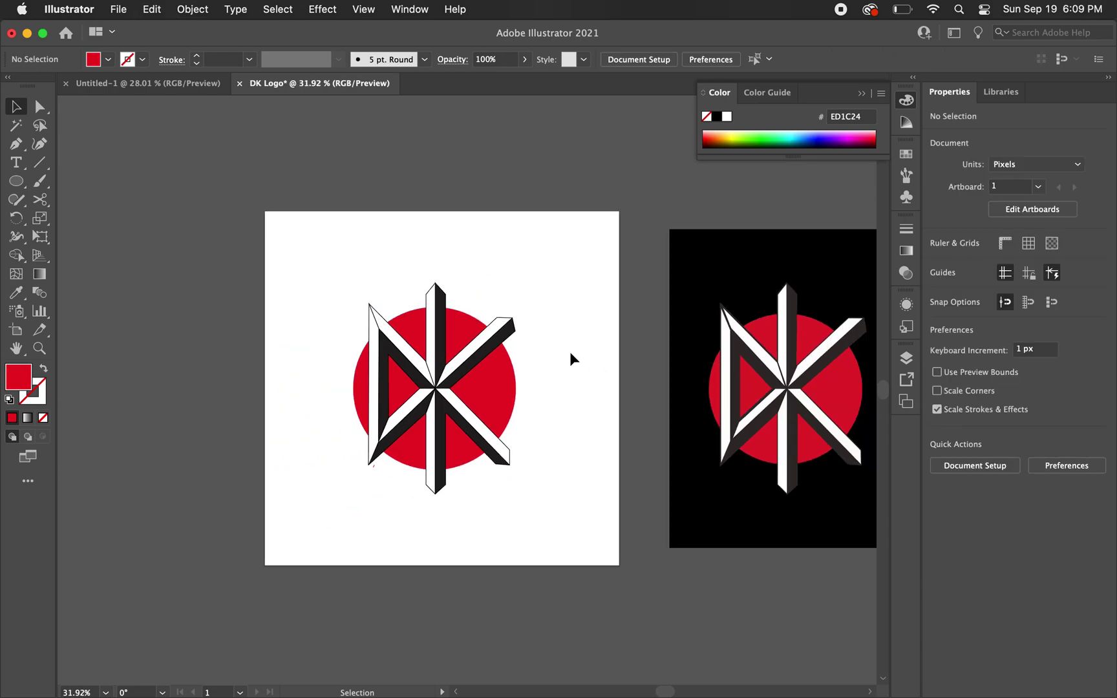
Step: Select the DK logo with its red circle and drag them above the artboard
scroll(506, 361, up, 1)
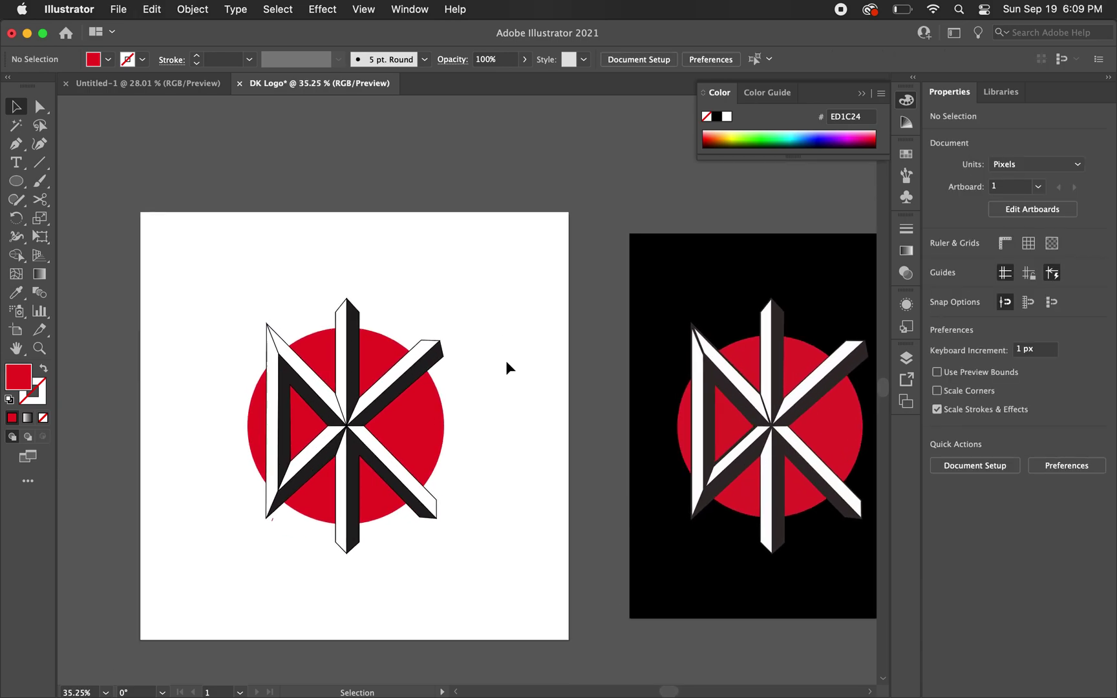
drag(477, 291, 245, 564)
scroll(246, 566, down, 3)
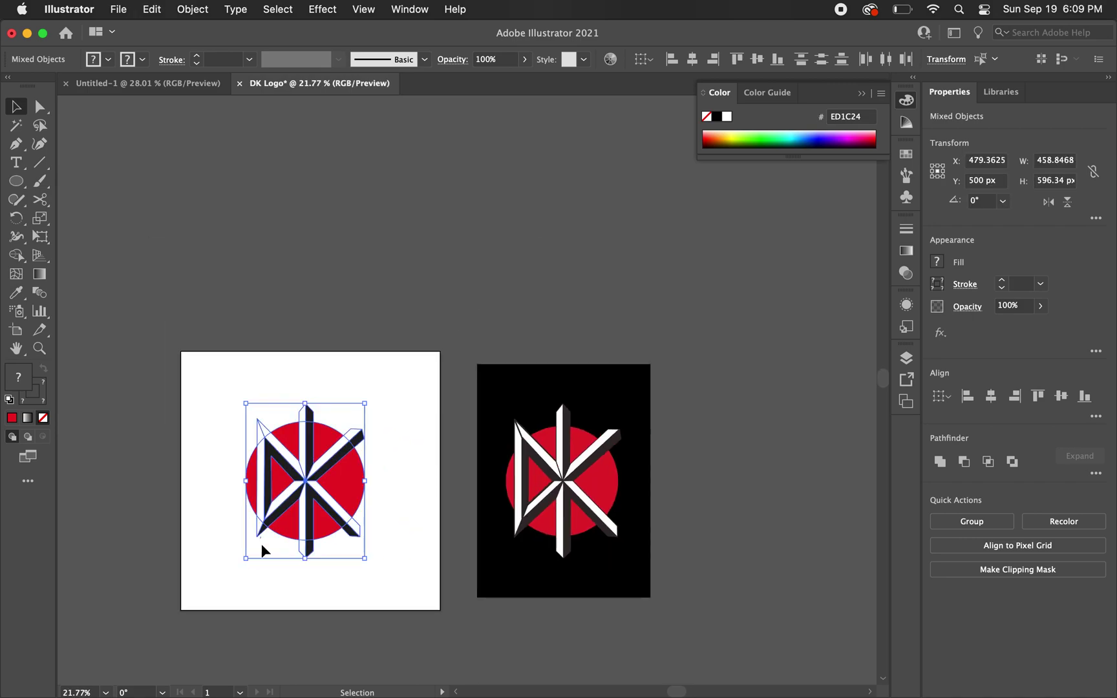
drag(294, 486, 301, 271)
click(471, 240)
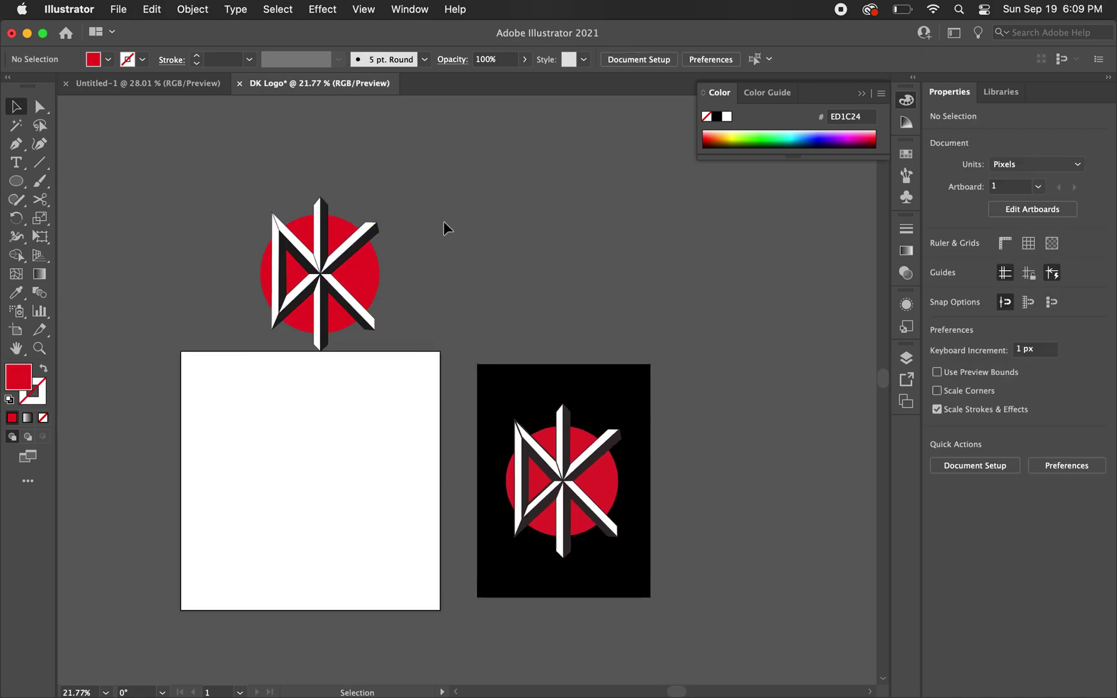
scroll(390, 215, up, 1)
scroll(390, 215, up, 1)
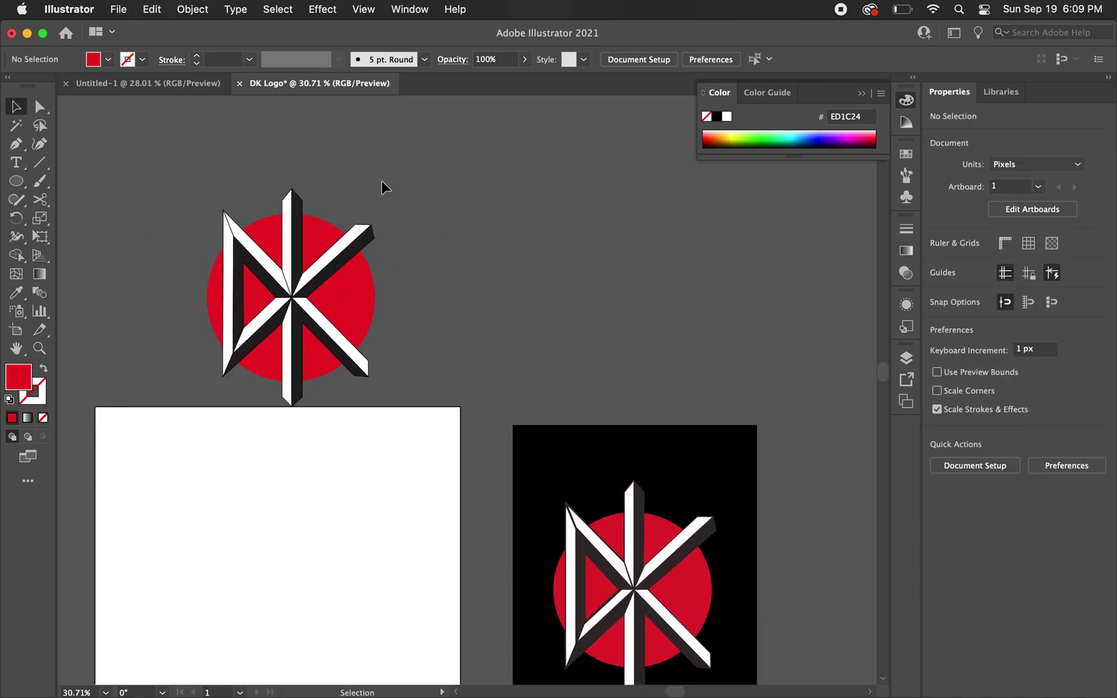
scroll(293, 206, up, 3)
scroll(311, 210, down, 3)
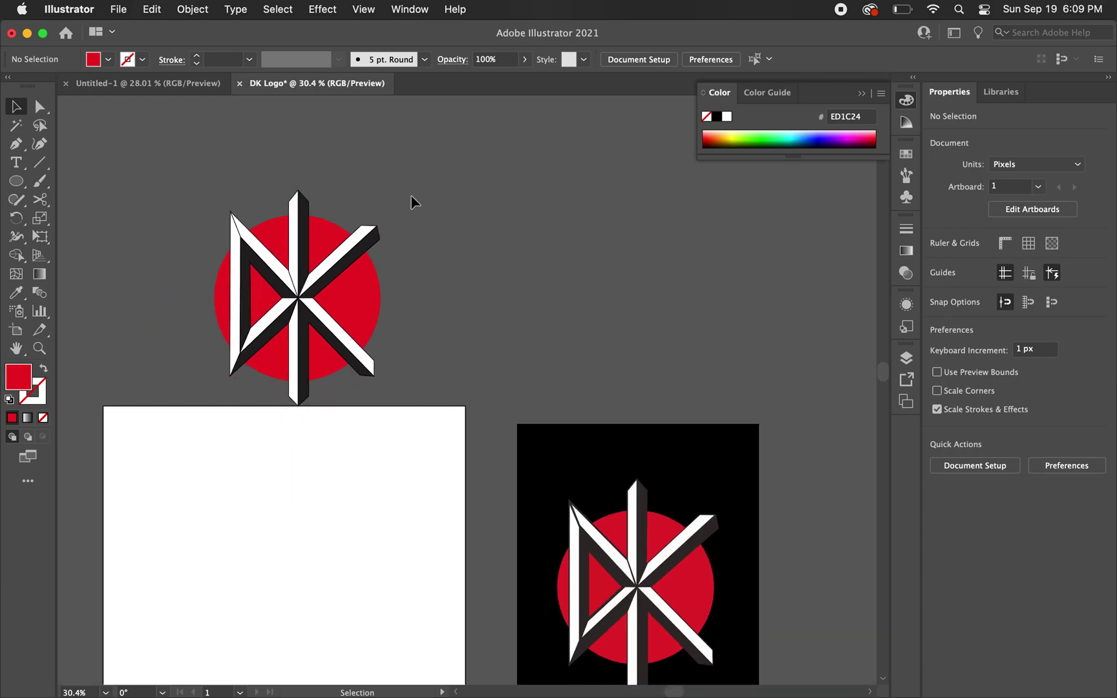
Step: Fill the circle dark blue and drag the logo back down onto the white artboard
click(358, 296)
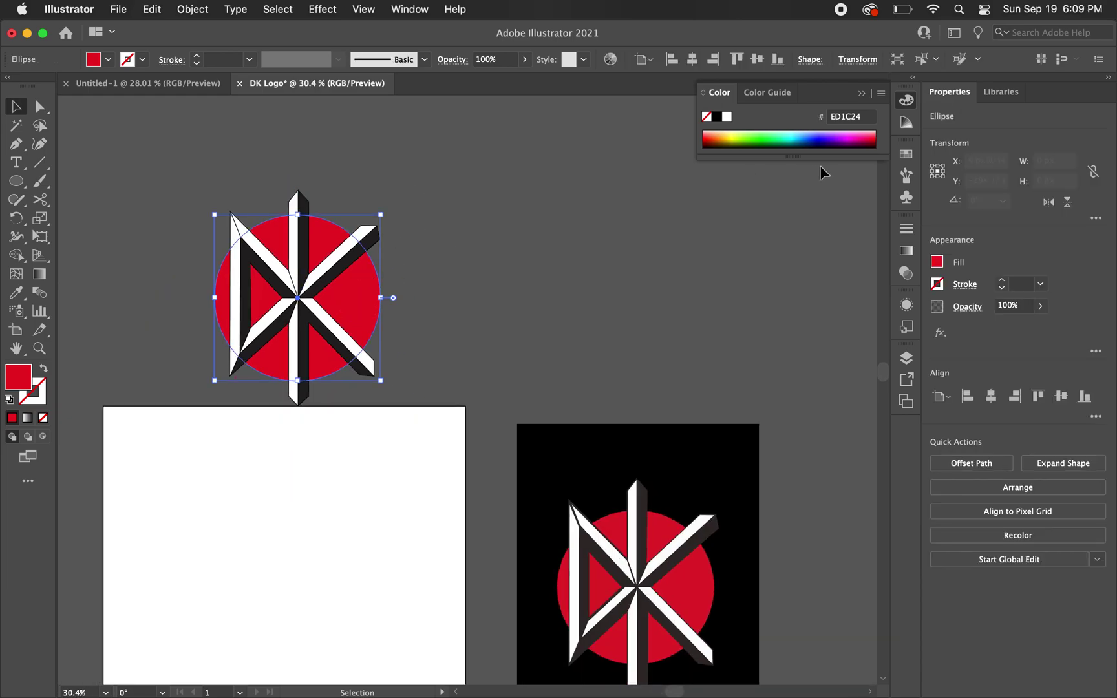
click(906, 155)
click(801, 195)
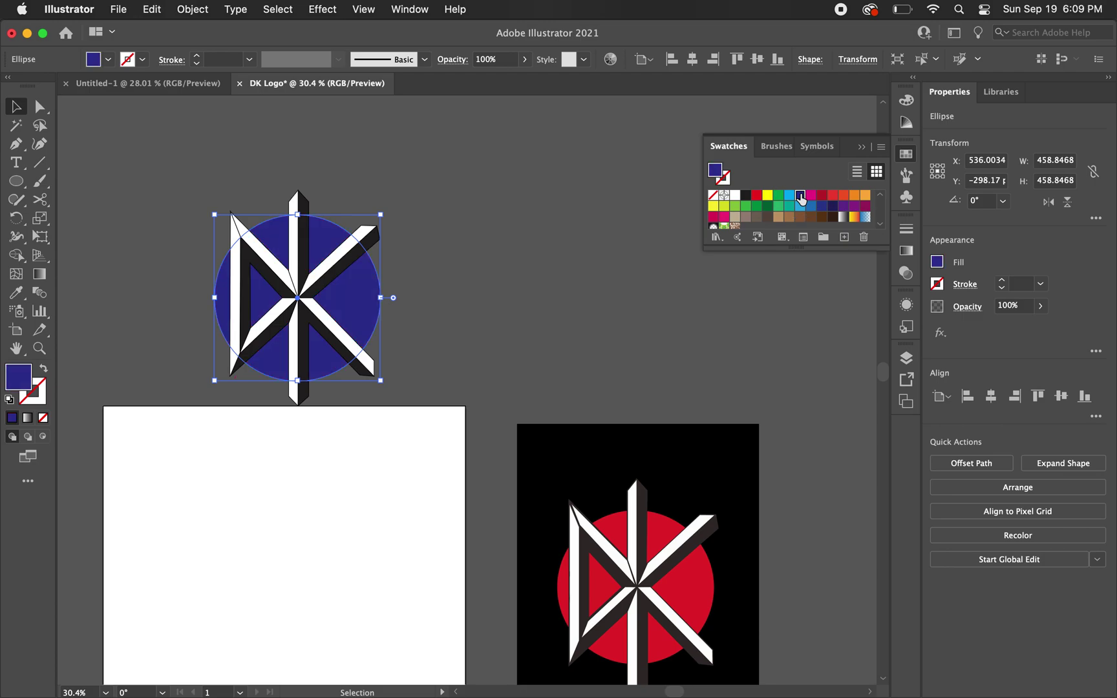
drag(438, 183, 349, 272)
drag(336, 349, 336, 637)
scroll(454, 478, down, 3)
Step: Fill the circle with the rainbow gradient from the Gradients > Spectrums swatch library
click(454, 478)
click(376, 481)
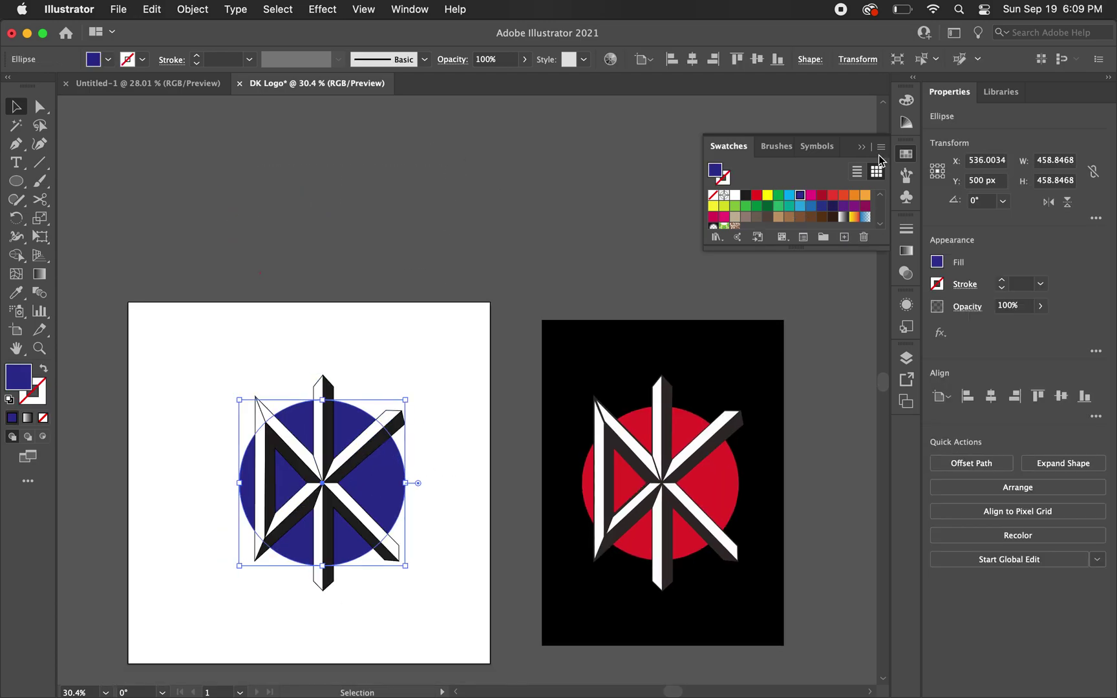
click(882, 150)
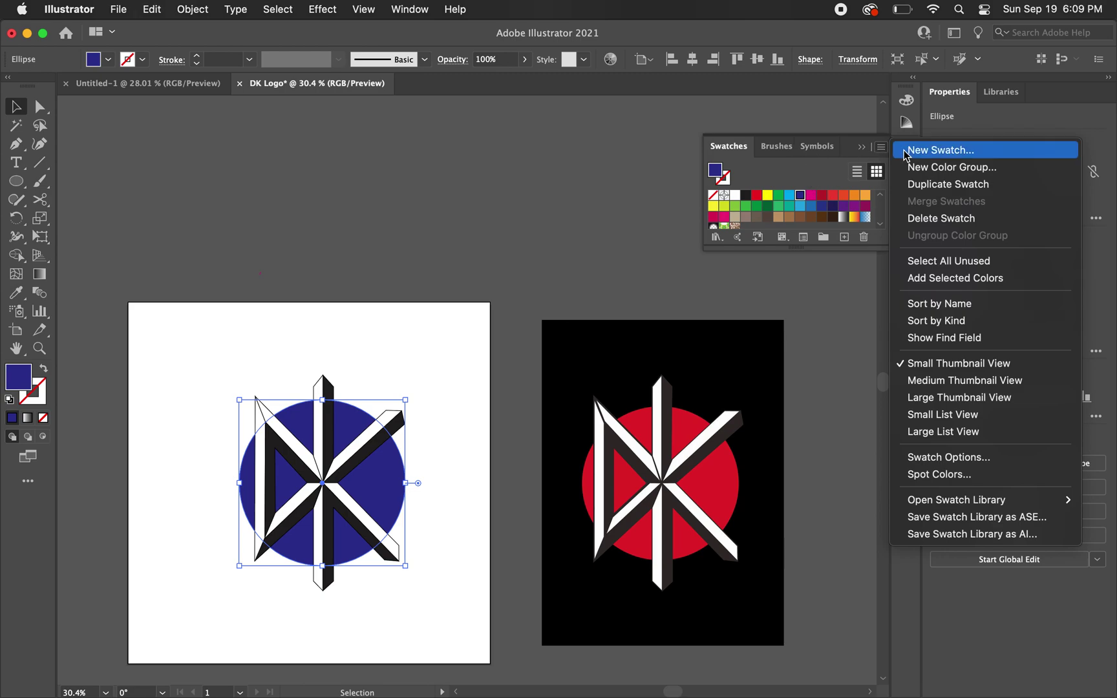
mouse_move(935, 504)
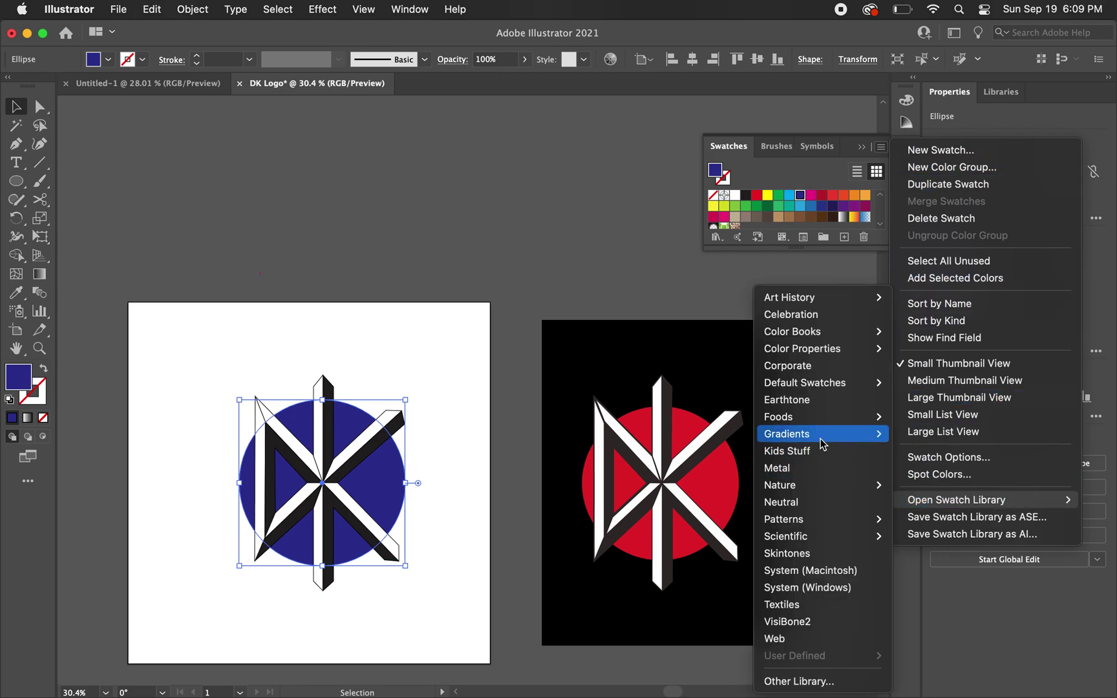
mouse_move(802, 433)
click(662, 594)
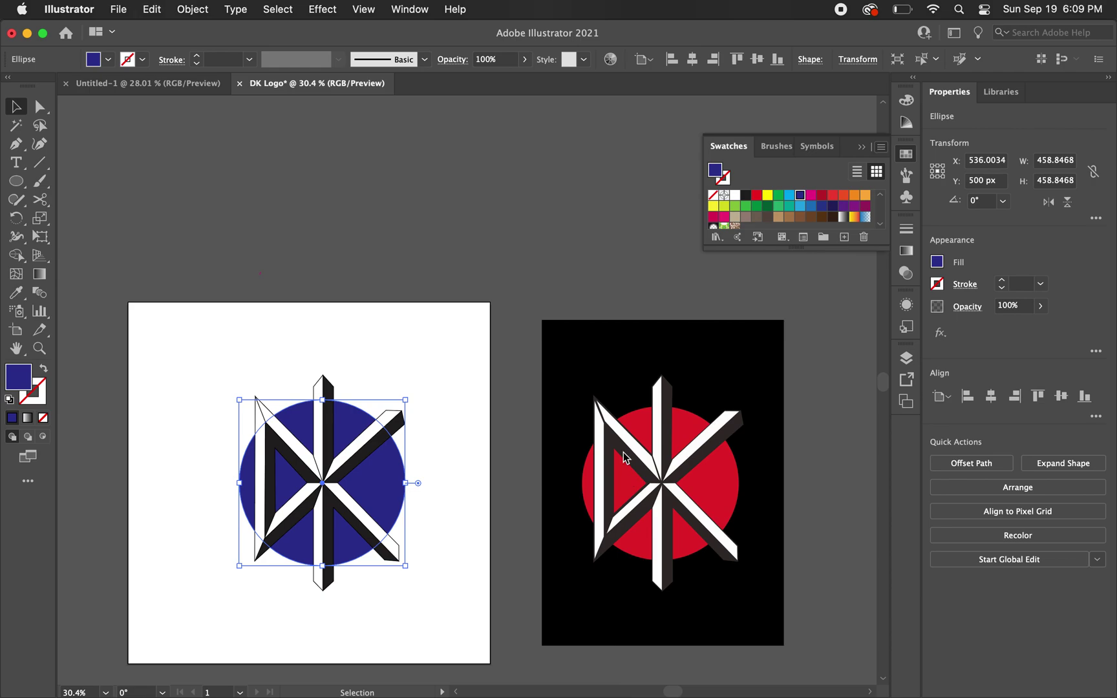
click(498, 379)
Step: Deselect the circle and move the Spectrums library panel out of the way
click(446, 264)
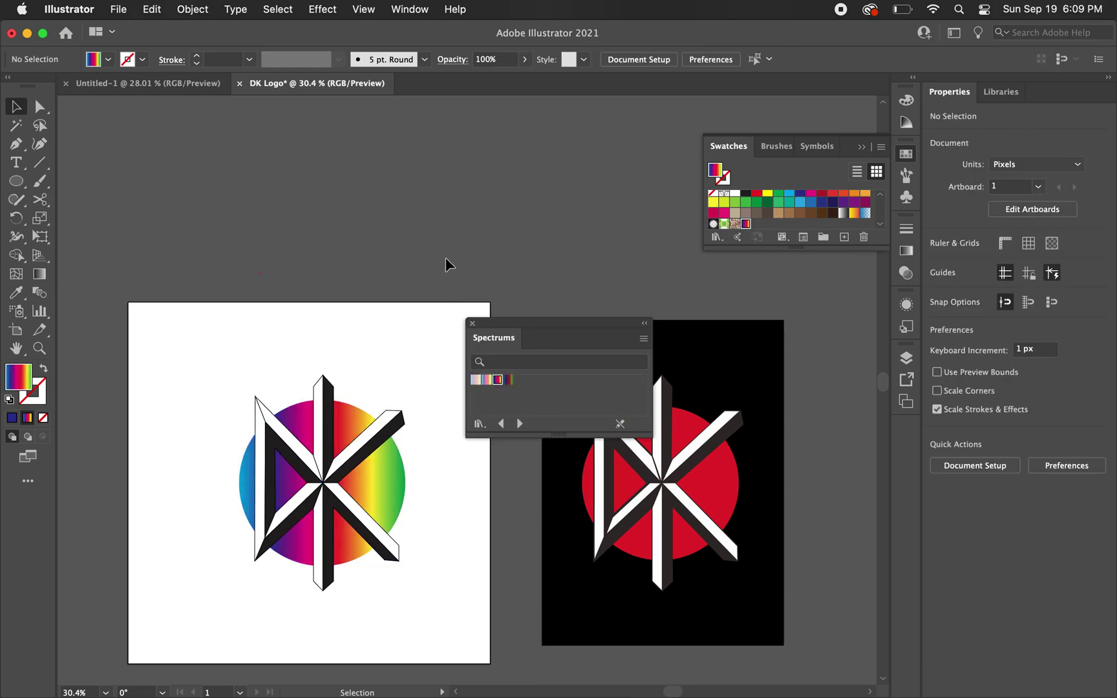
drag(524, 324, 526, 169)
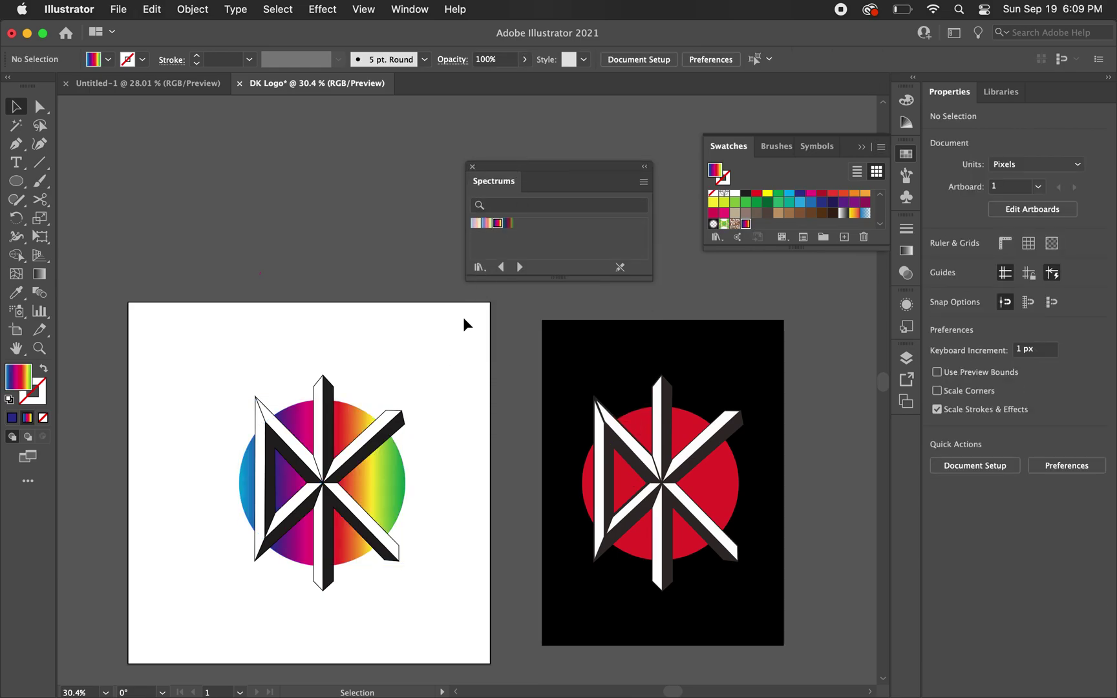
scroll(463, 317, down, 3)
scroll(463, 317, left, 2)
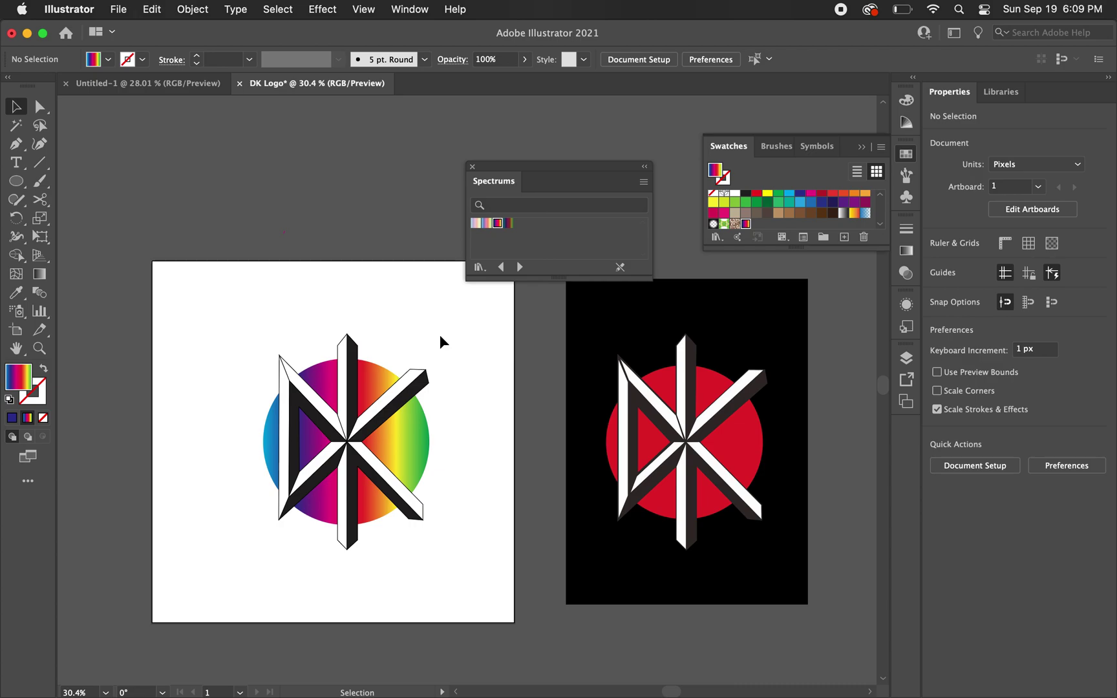
scroll(439, 334, down, 2)
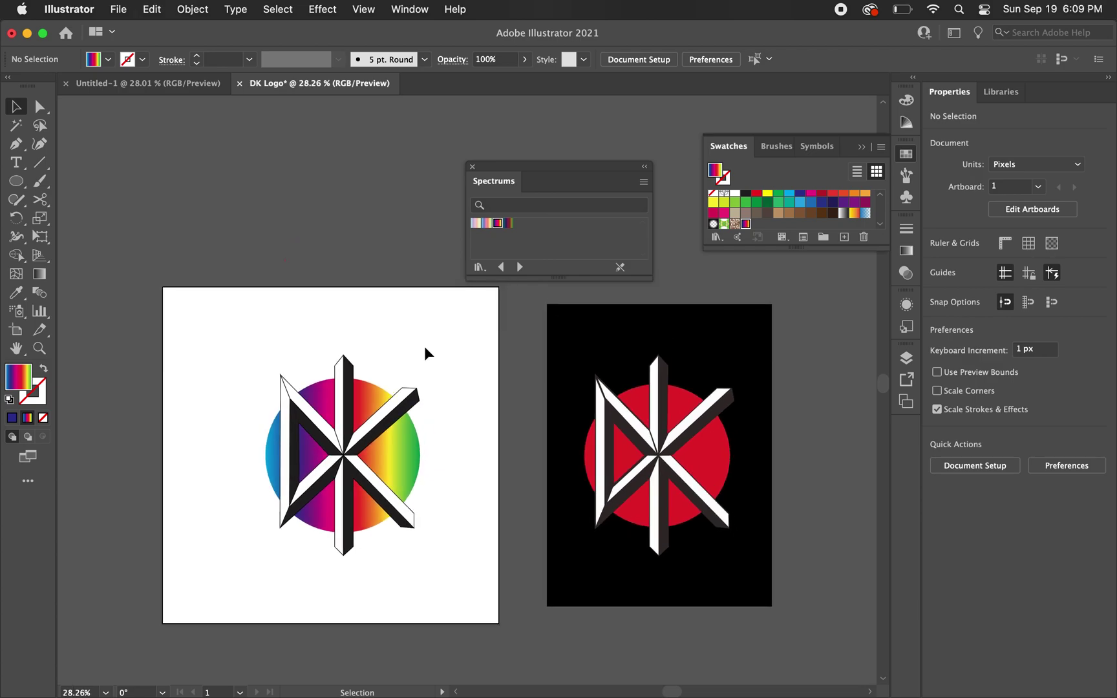
scroll(380, 407, up, 3)
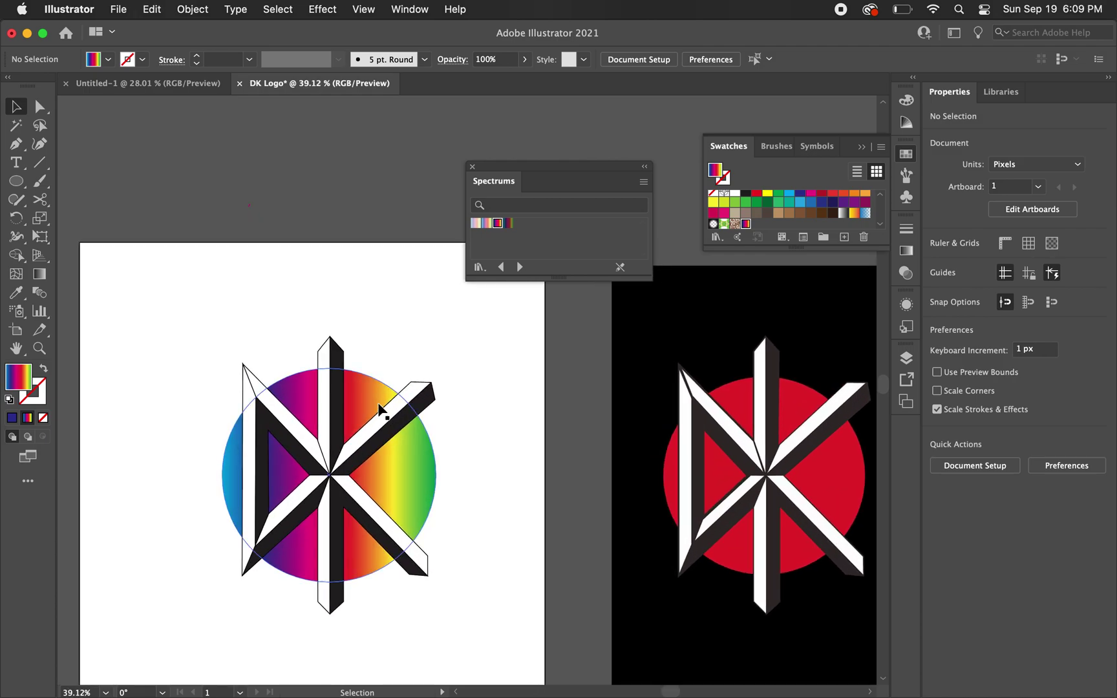
Step: Move the floating Spectrums gradient library up and right, then close it to reveal both logos
scroll(379, 405, down, 1)
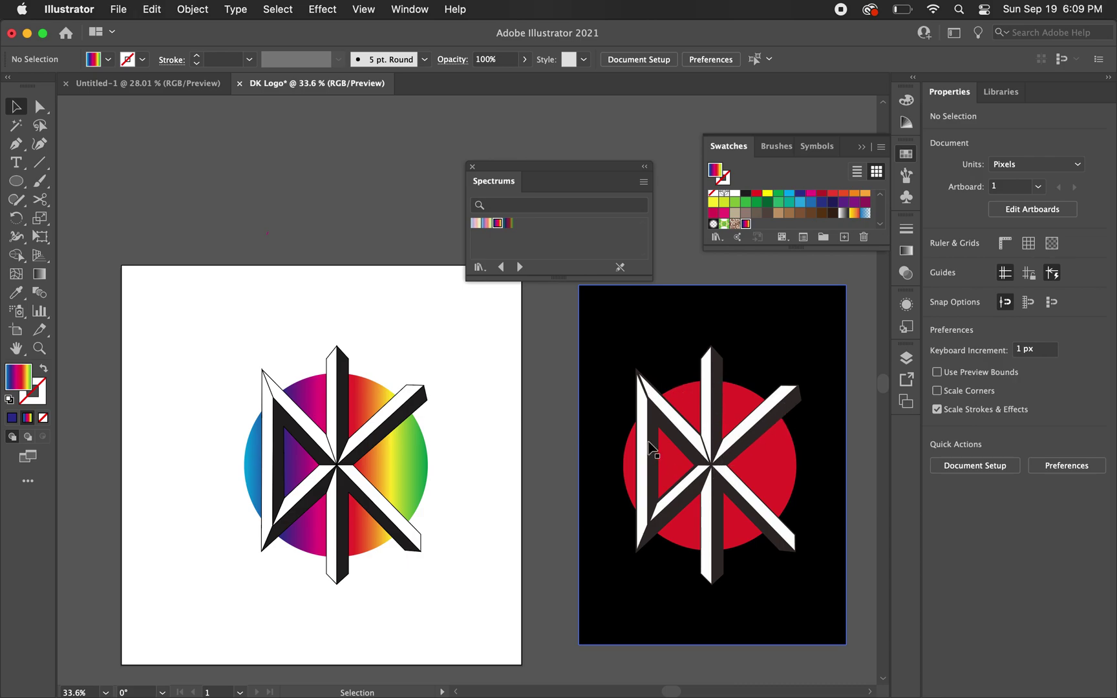
drag(568, 163, 593, 141)
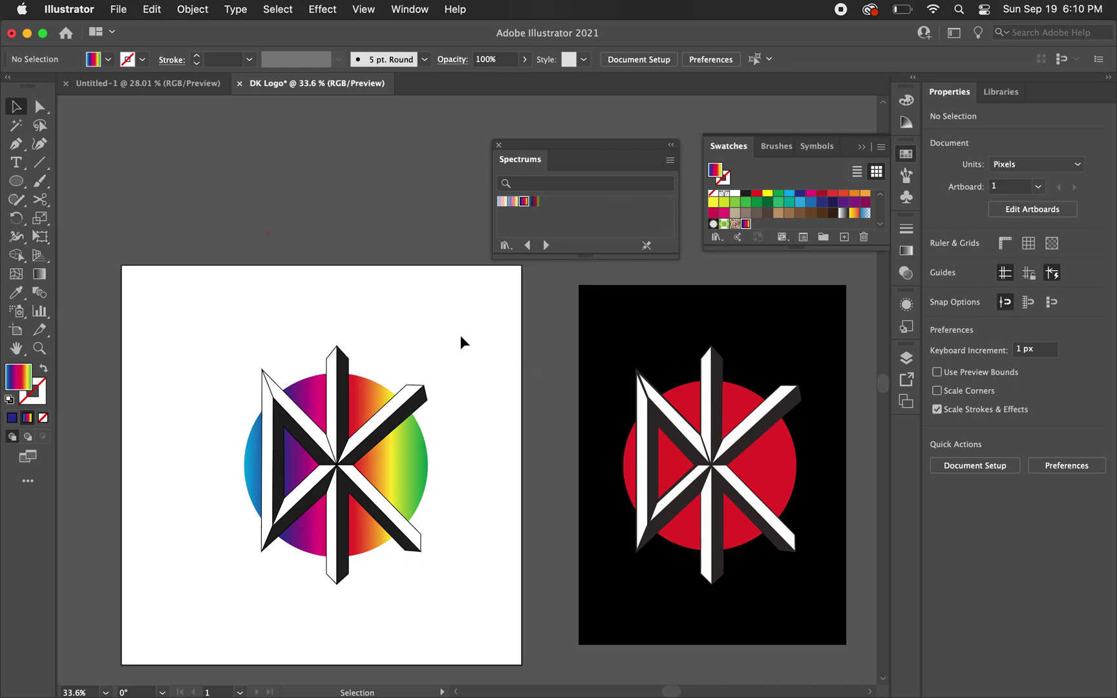
scroll(460, 335, down, 5)
click(500, 146)
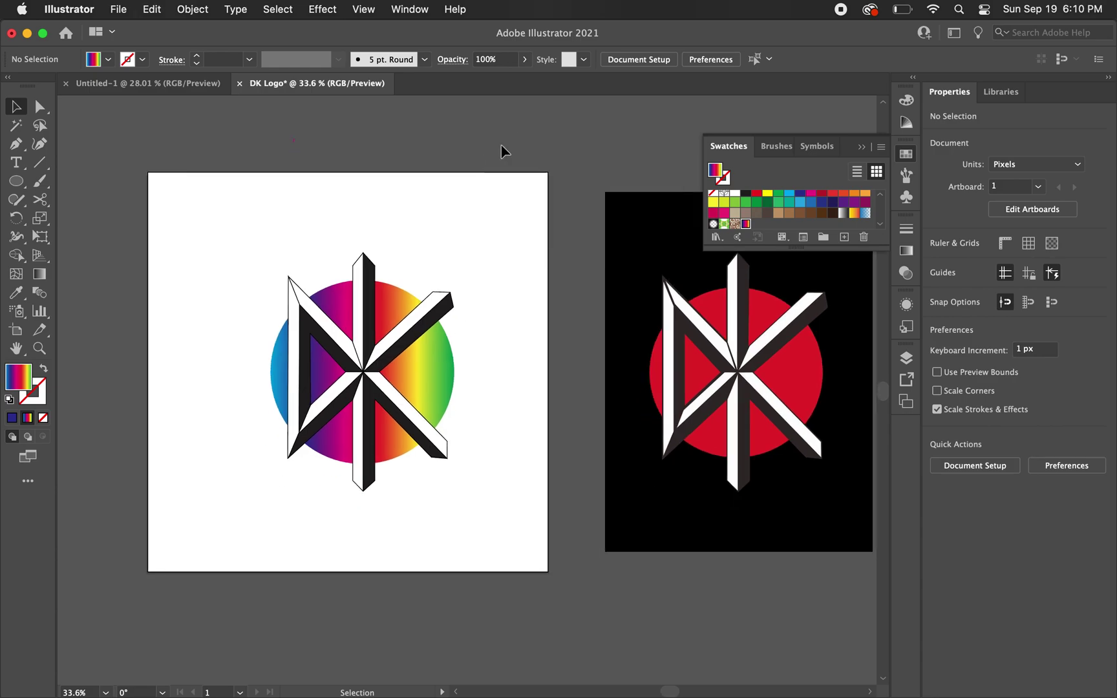
scroll(582, 163, right, 3)
scroll(582, 163, up, 1)
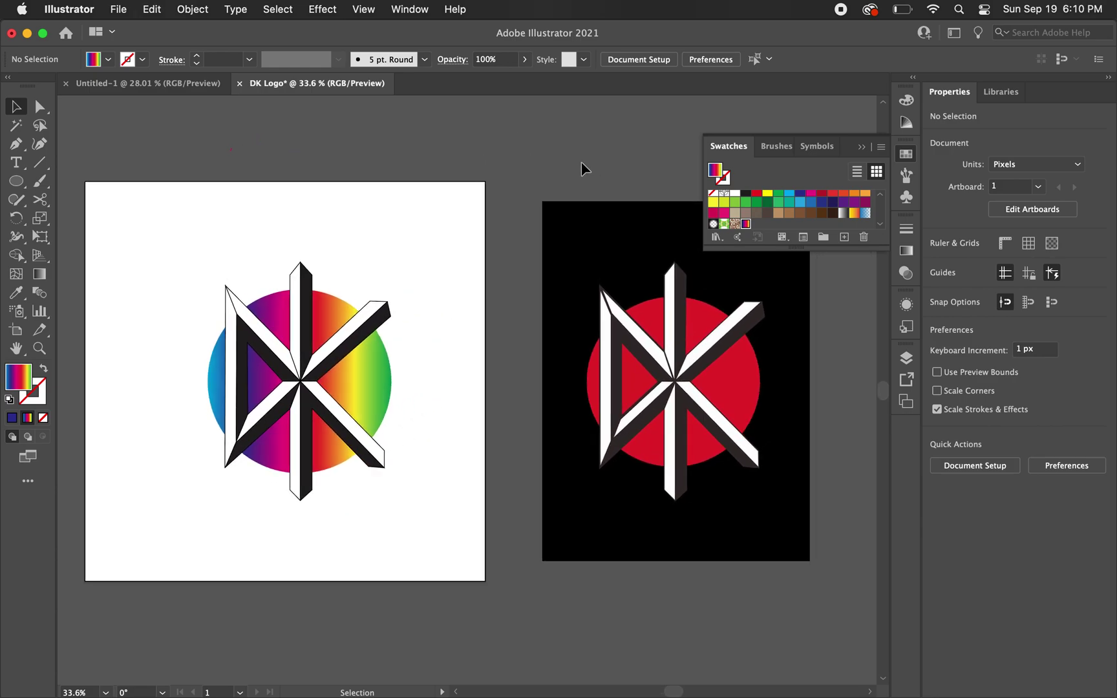